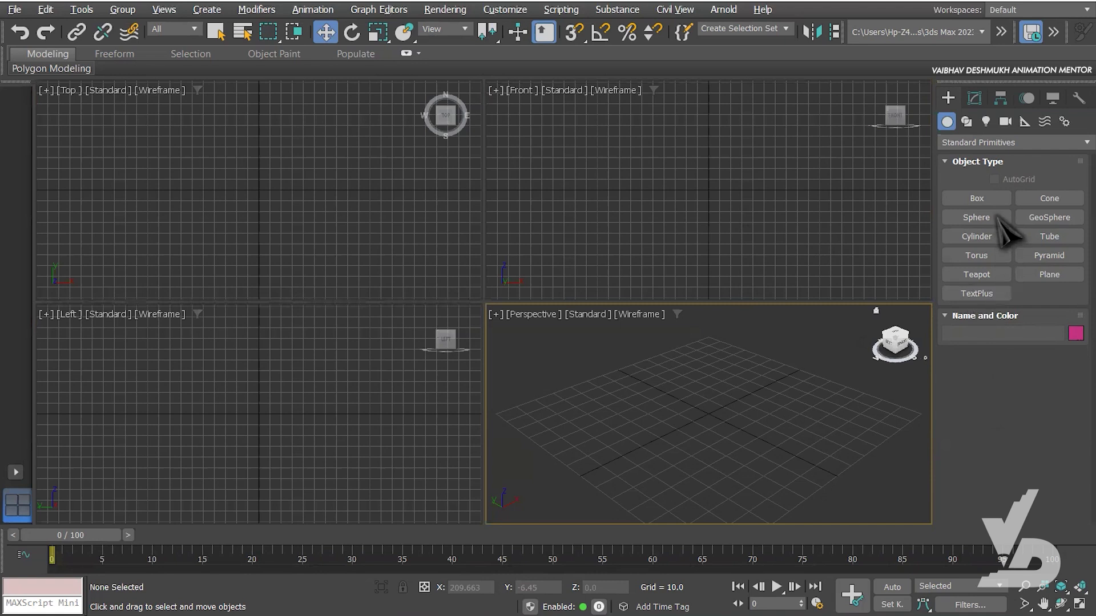
Step: Create a Hedra extended primitive at the grid origin in the maximized Perspective view
click(998, 143)
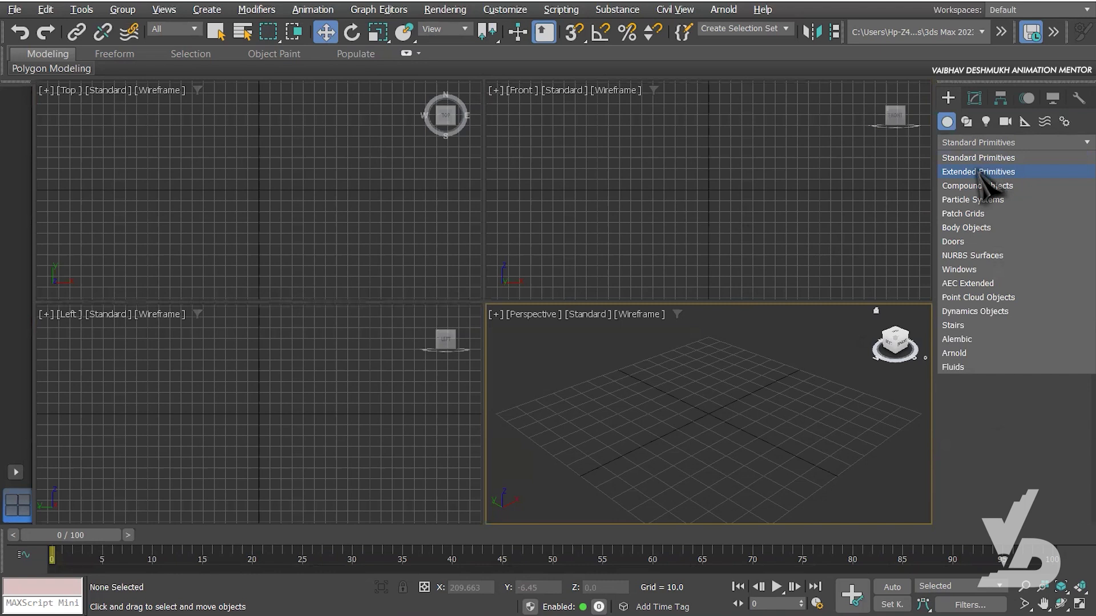
click(982, 173)
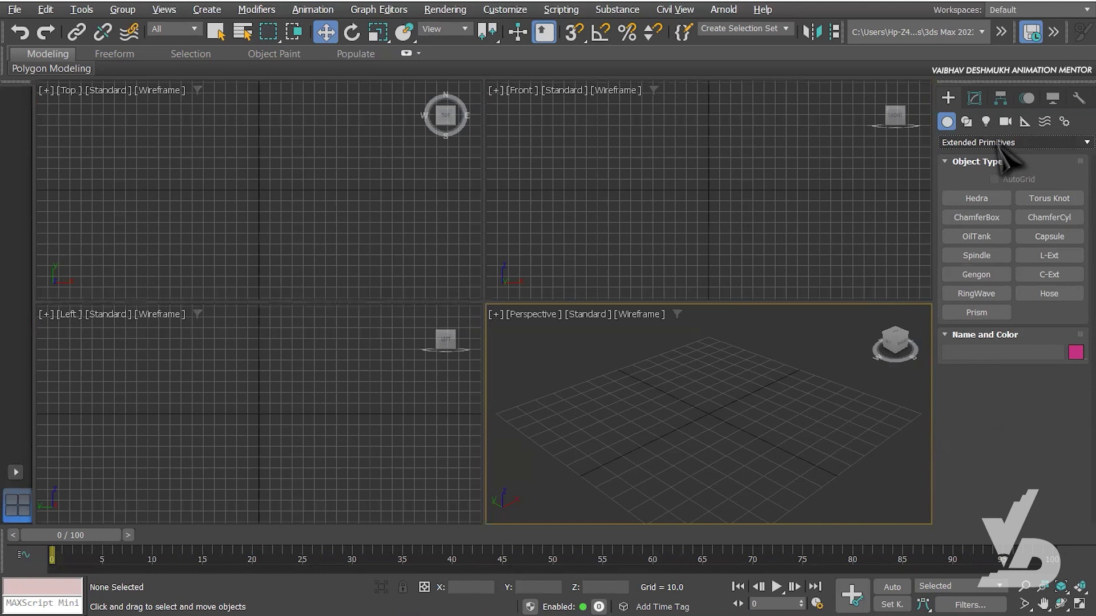
click(992, 198)
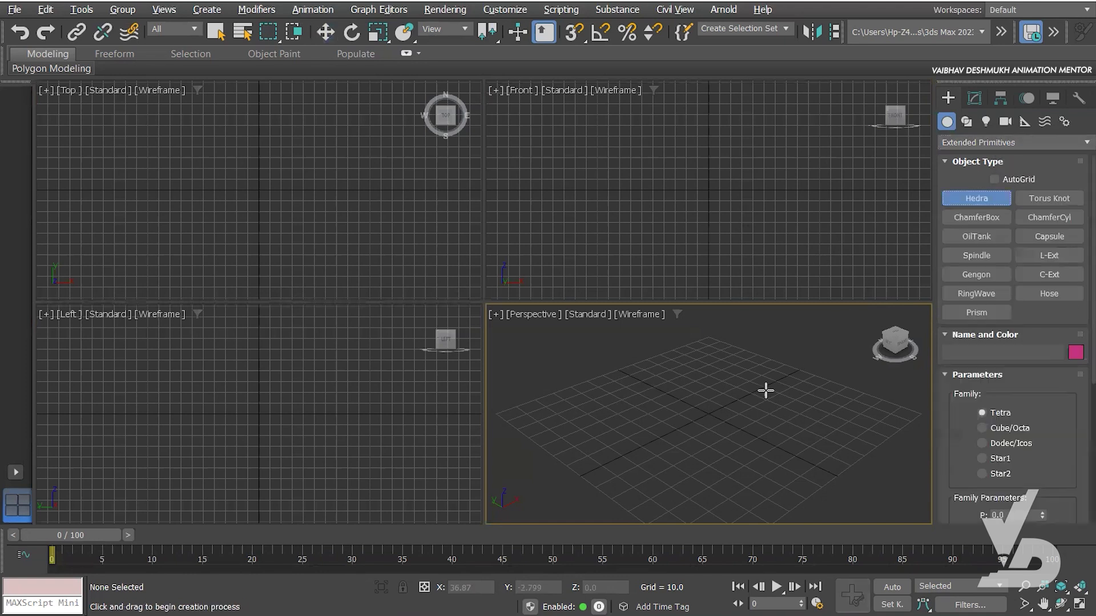
key(alt+w)
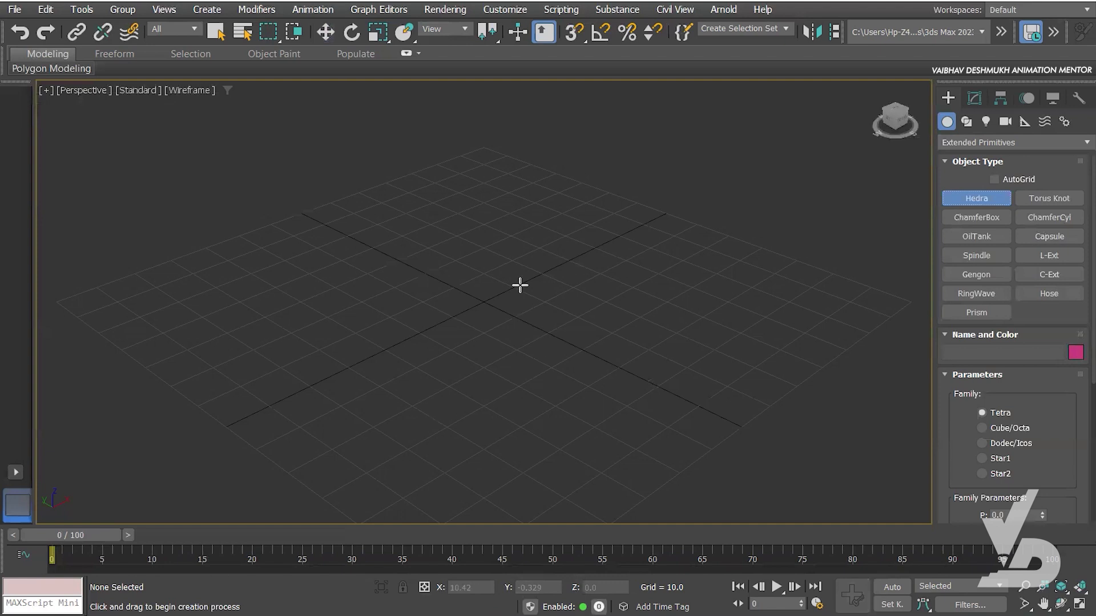
drag(483, 302, 558, 242)
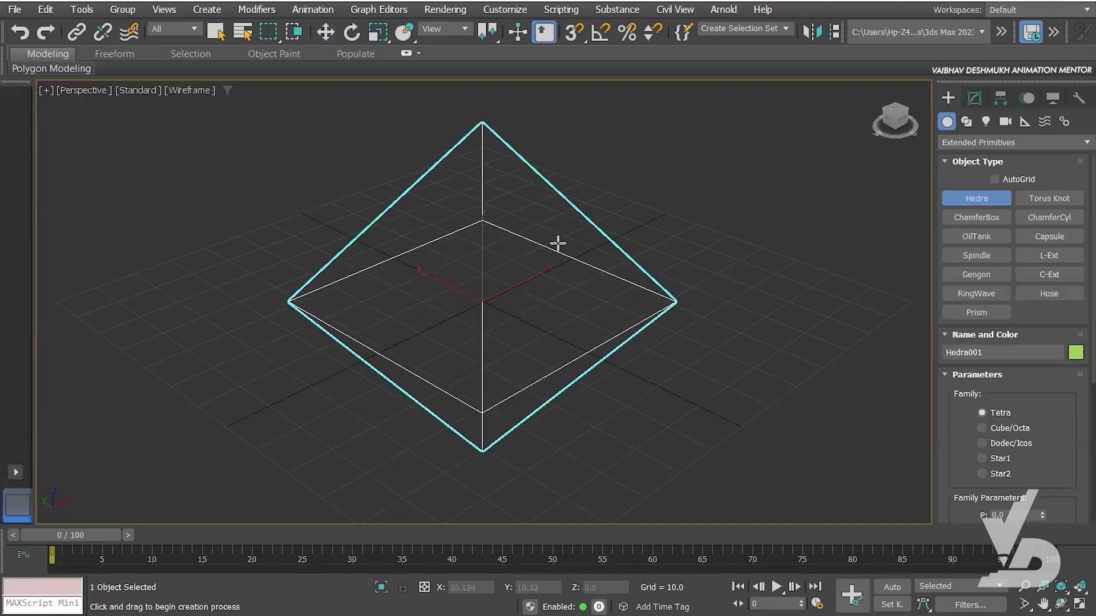
Step: Show the hedra with default shading instead of wireframe in the Perspective view
key(F3)
mouse_move(619, 372)
alt+middle_down()
mouse_move(641, 360)
mouse_move(548, 338)
mouse_move(665, 355)
alt+middle_up()
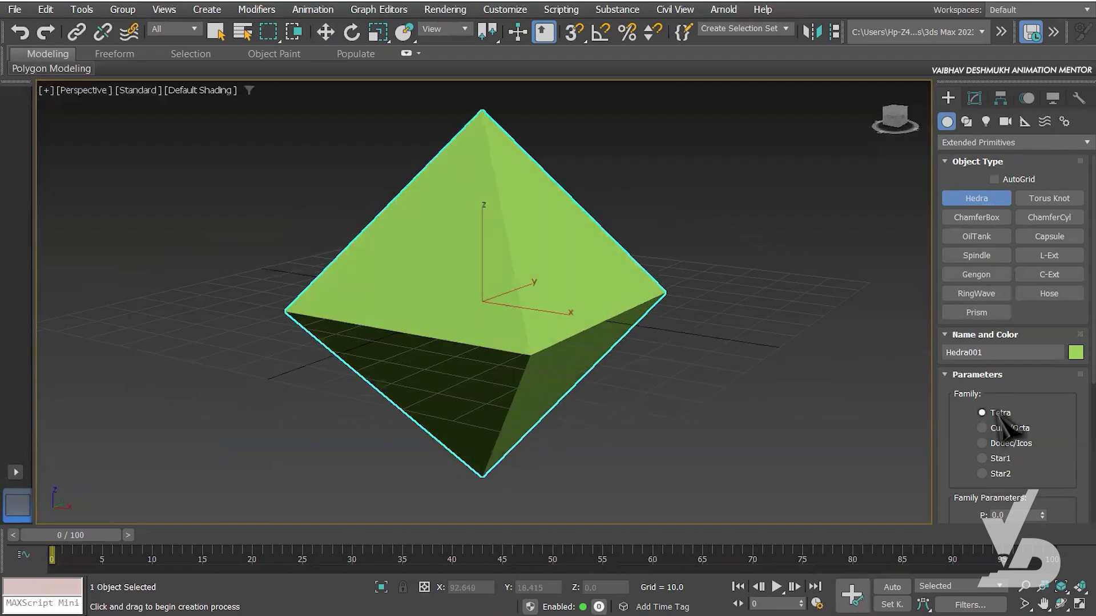
middle_drag(755, 364, 749, 377)
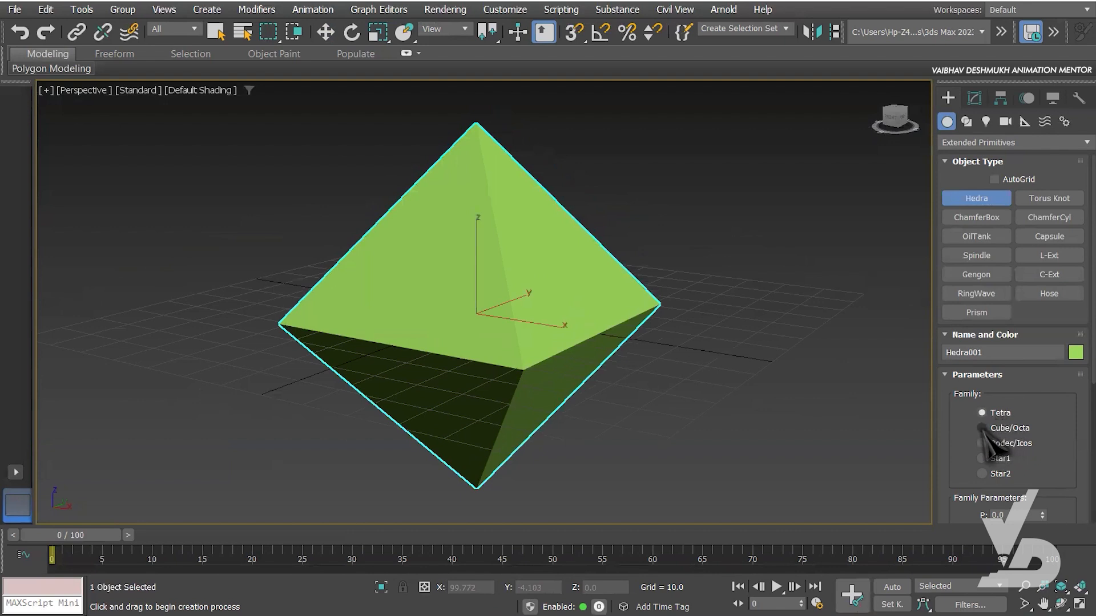
Step: Switch the hedra's family through Cube/Octa, Dodec/Icos and Star1 to Star2, and display edged faces in the view
click(982, 428)
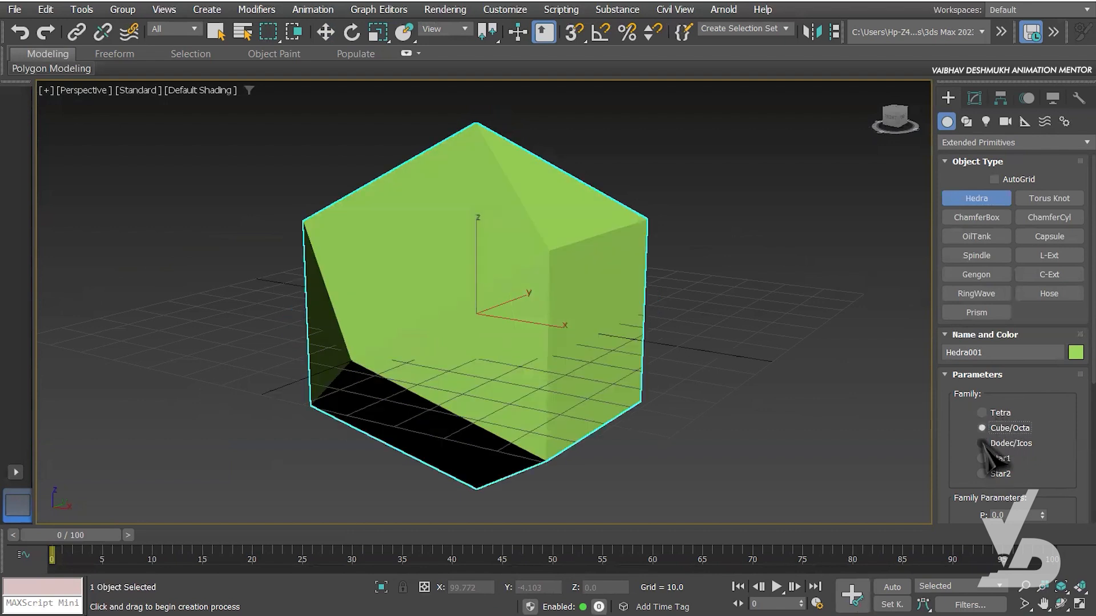
click(983, 443)
click(982, 459)
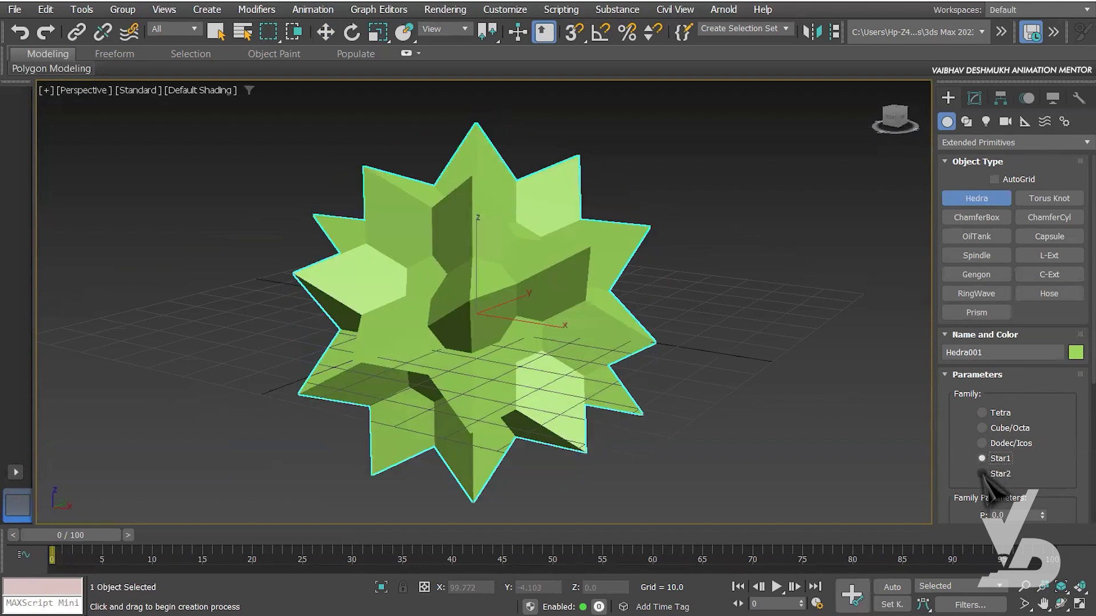
click(982, 473)
key(F4)
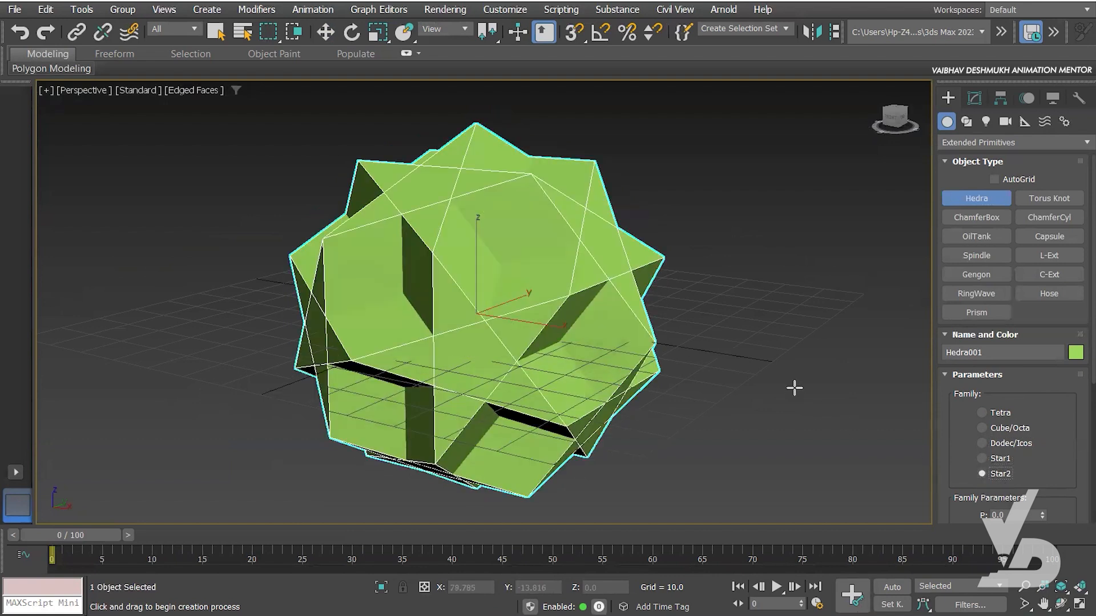
alt+middle_drag(794, 384, 724, 371)
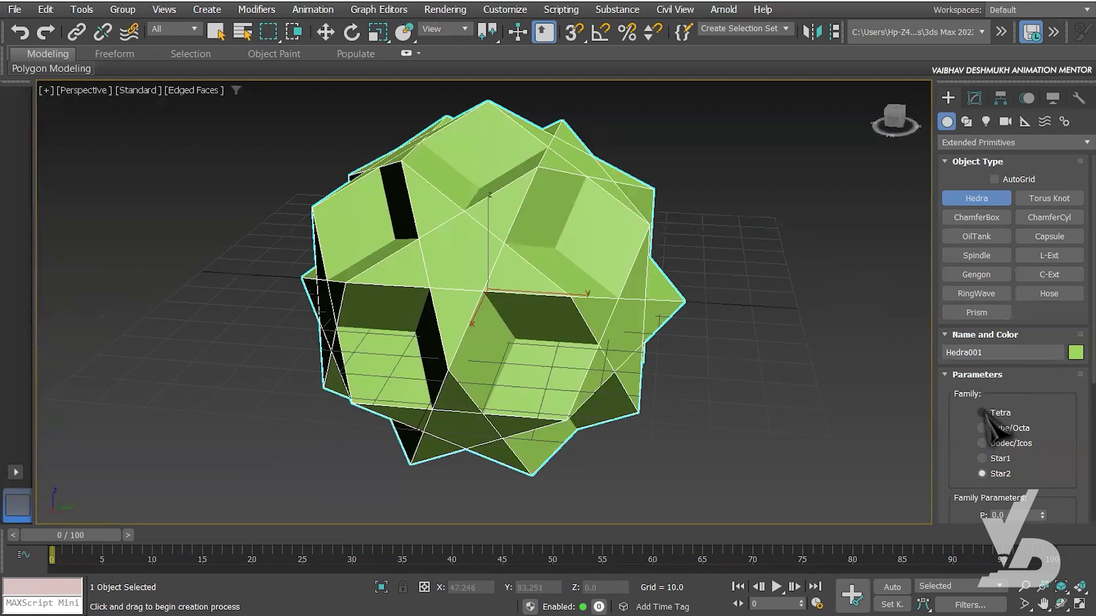
Step: Return the hedra's family to Tetra and set its family parameters to P 0.56 and Q 0.27
click(1009, 415)
scroll(1074, 412, down, 5)
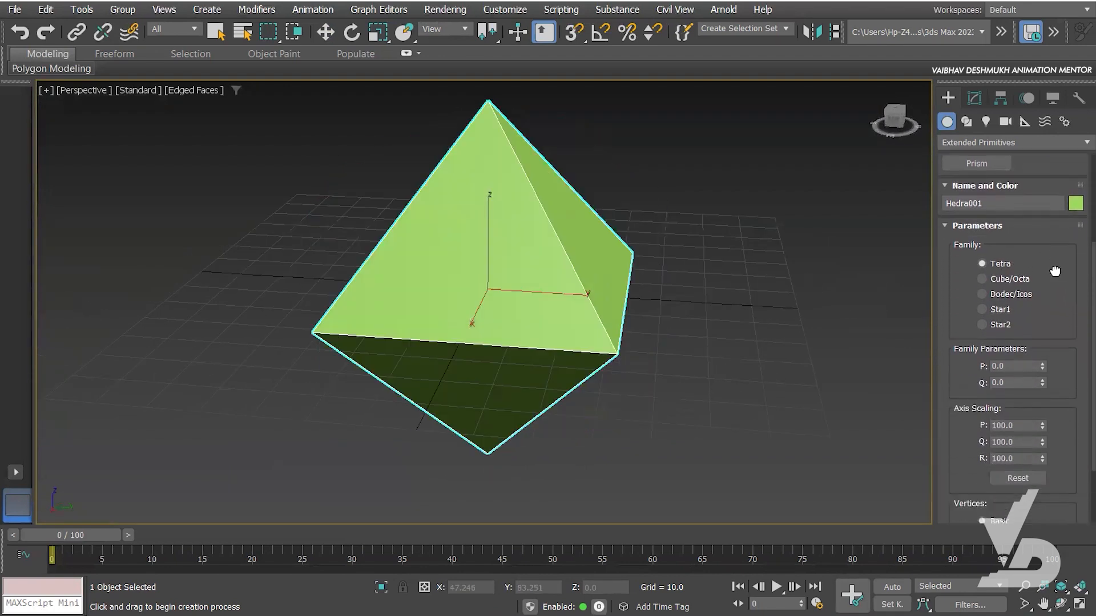
alt+middle_drag(500, 326, 856, 316)
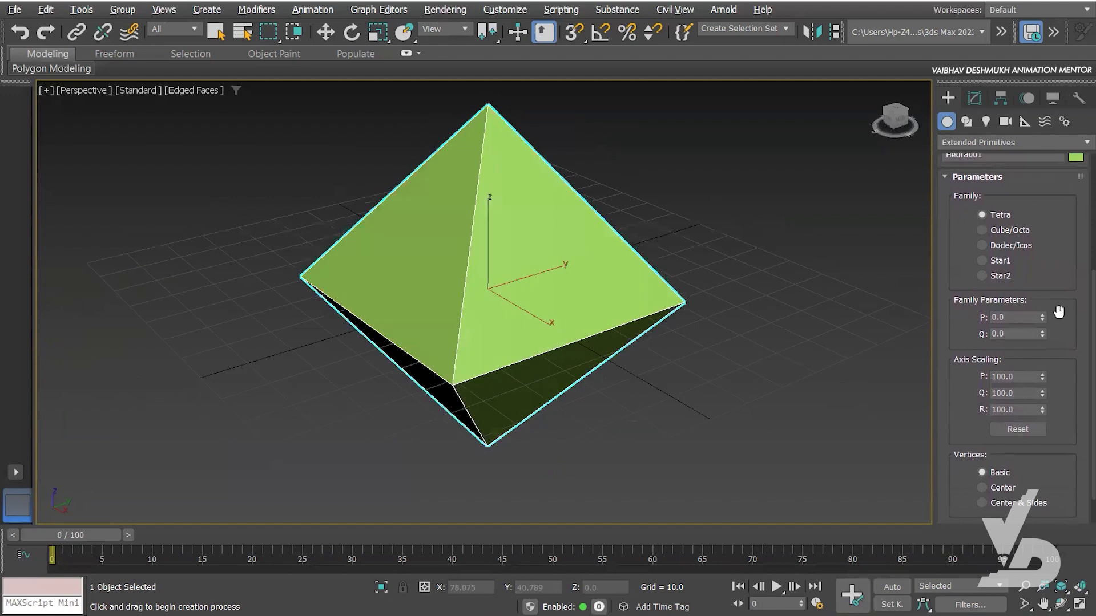
middle_drag(714, 335, 712, 379)
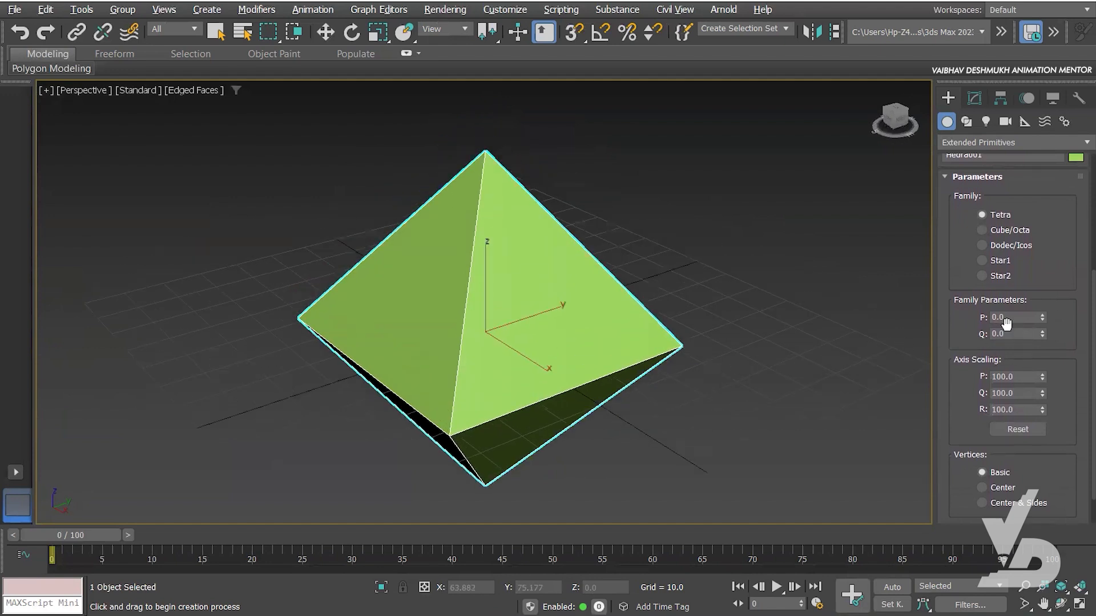
drag(1042, 318, 1042, 282)
drag(1042, 332, 1042, 300)
alt+middle_drag(714, 319, 794, 318)
drag(1042, 332, 1044, 344)
alt+middle_drag(850, 360, 766, 364)
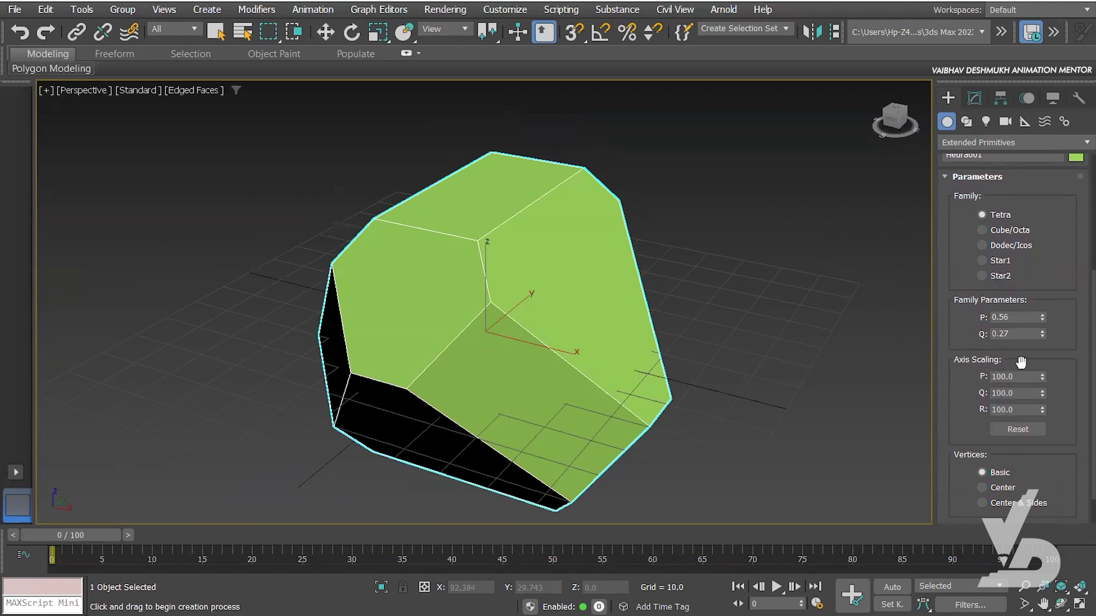
Step: Set the hedra's axis scaling to P 255, Q 293 and R 265 to pull its faces into spikes
drag(1042, 377, 1048, 231)
scroll(682, 363, down, 6)
mouse_move(682, 363)
alt+middle_down()
mouse_move(770, 361)
mouse_move(684, 360)
alt+middle_up()
middle_drag(685, 359, 562, 365)
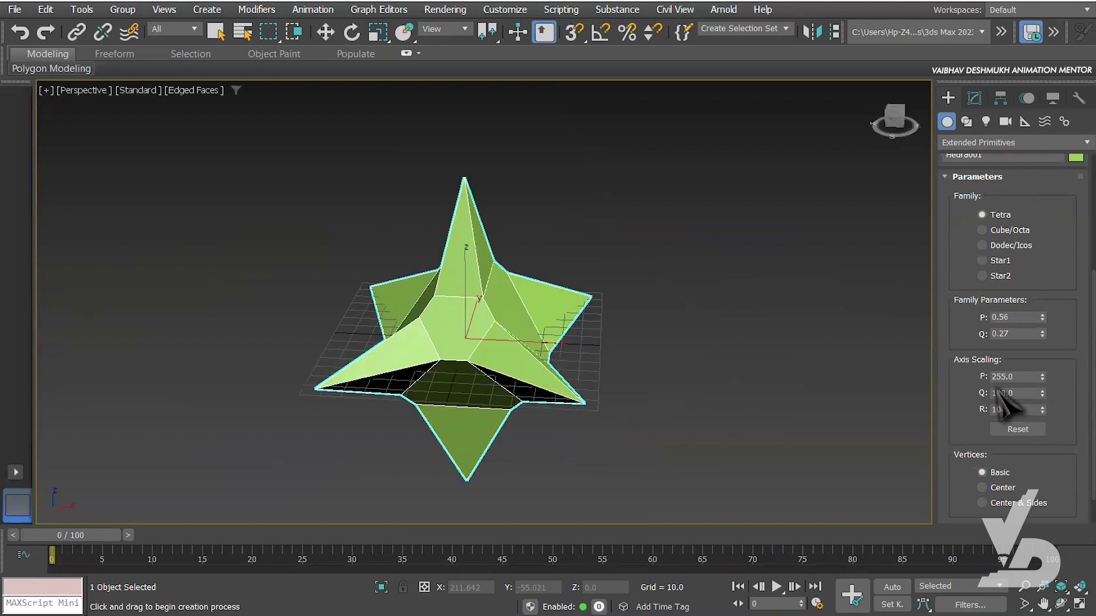
drag(1042, 393, 1020, 140)
drag(1042, 410, 1035, 195)
alt+middle_drag(637, 367, 557, 369)
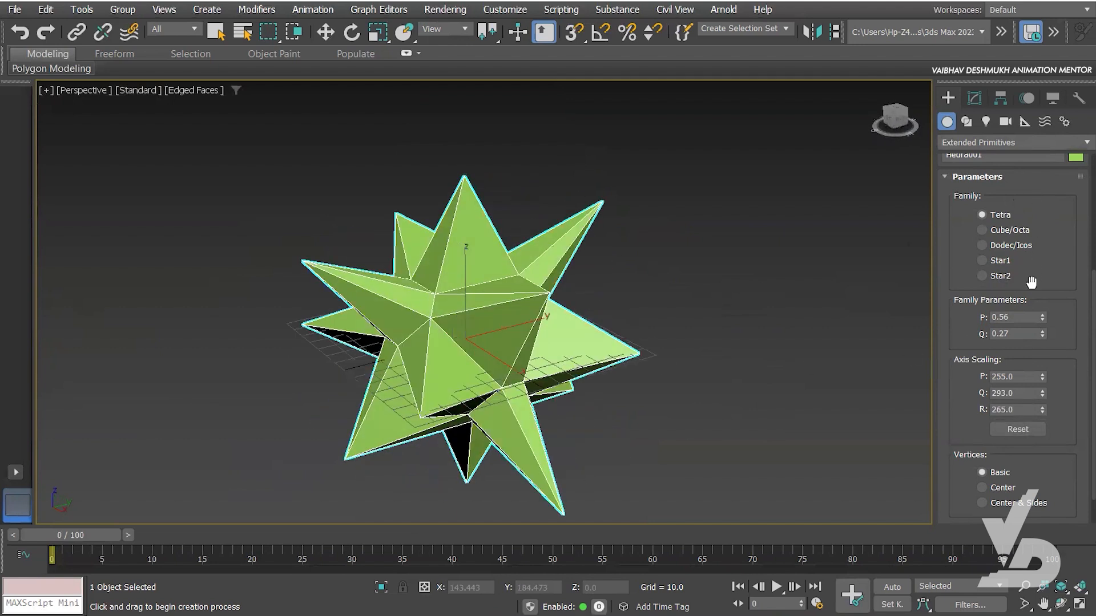
Step: Try the Cube/Octa, Dodec/Icos, Star1 and Star2 families on the spiked hedra, ending on Star2
click(982, 230)
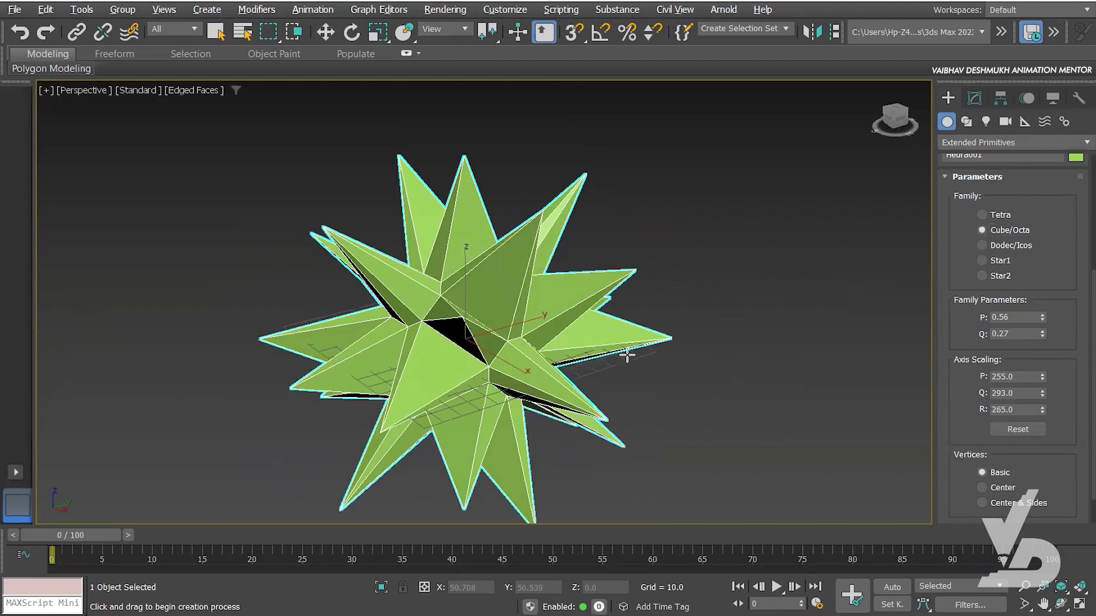
click(982, 245)
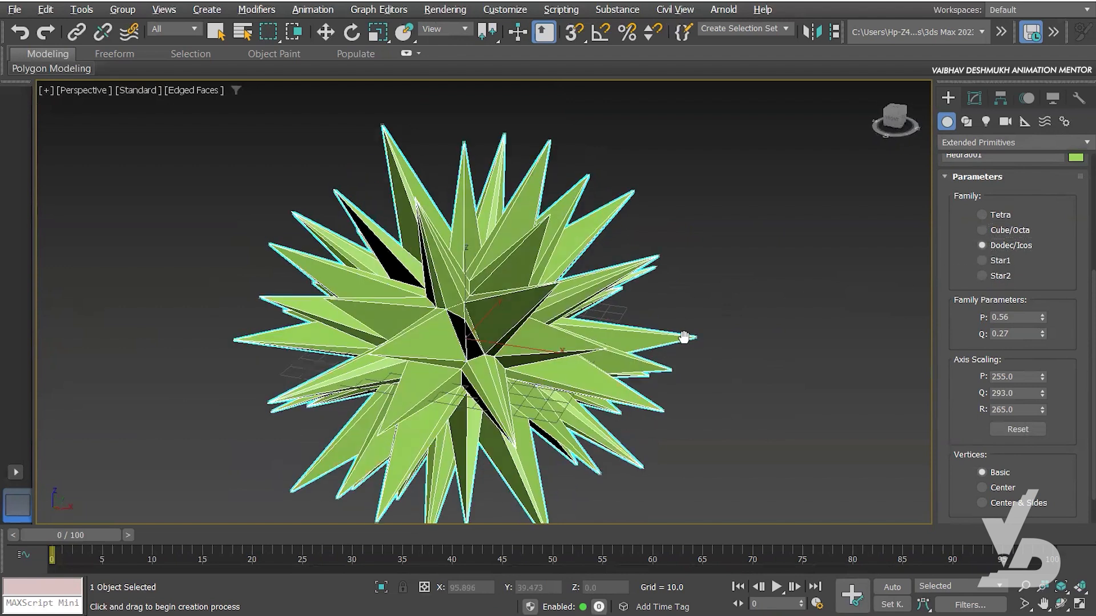
click(982, 260)
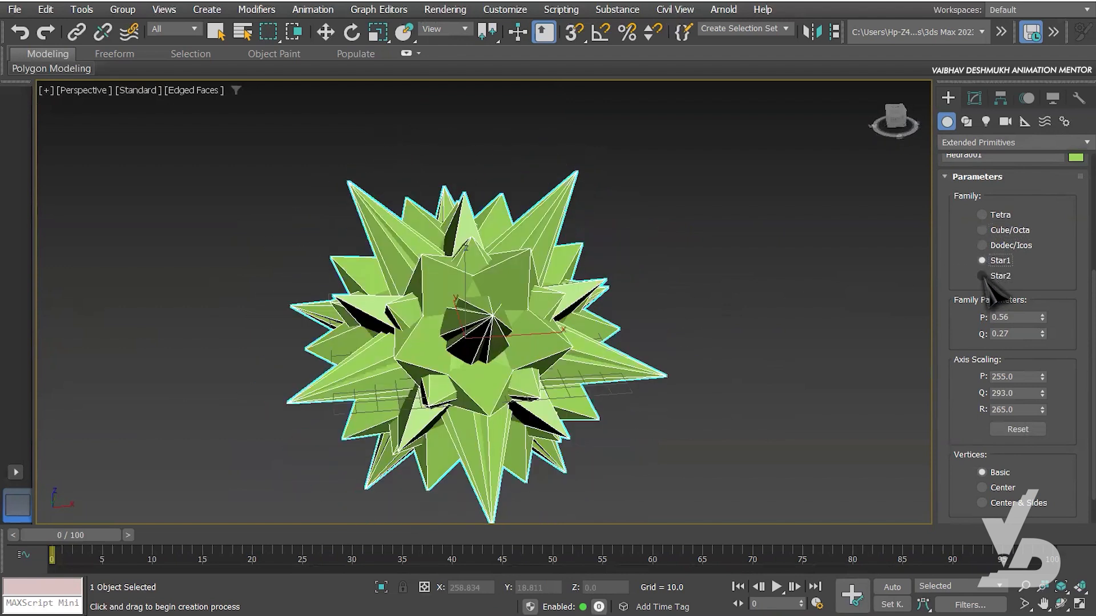
click(982, 276)
alt+middle_drag(644, 338, 677, 394)
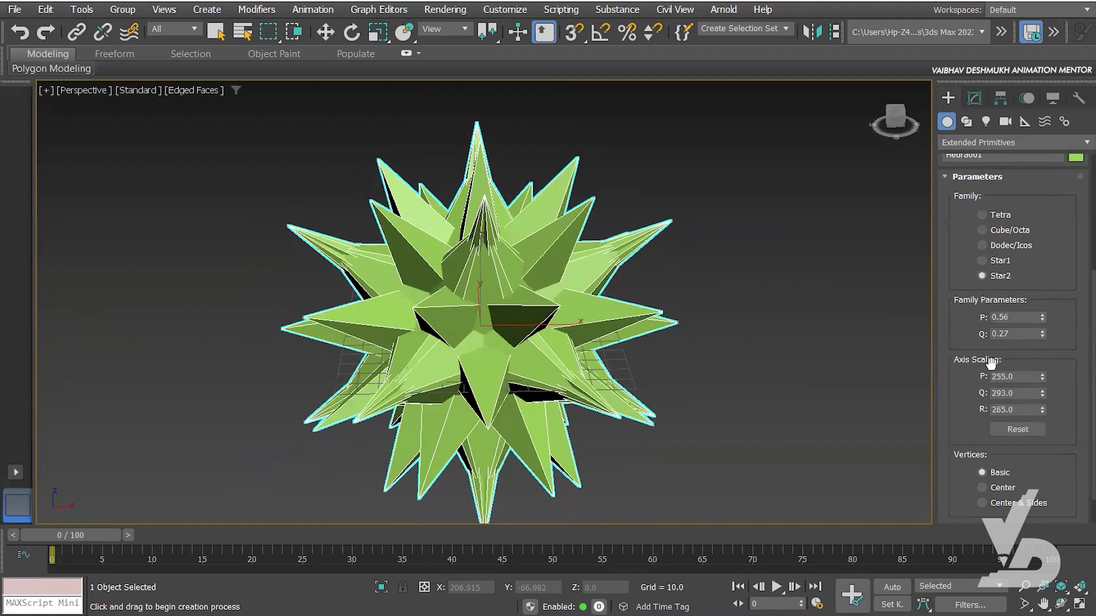
Step: Reset the hedra's axis scaling, examine the shape, and delete the hedra
click(1017, 429)
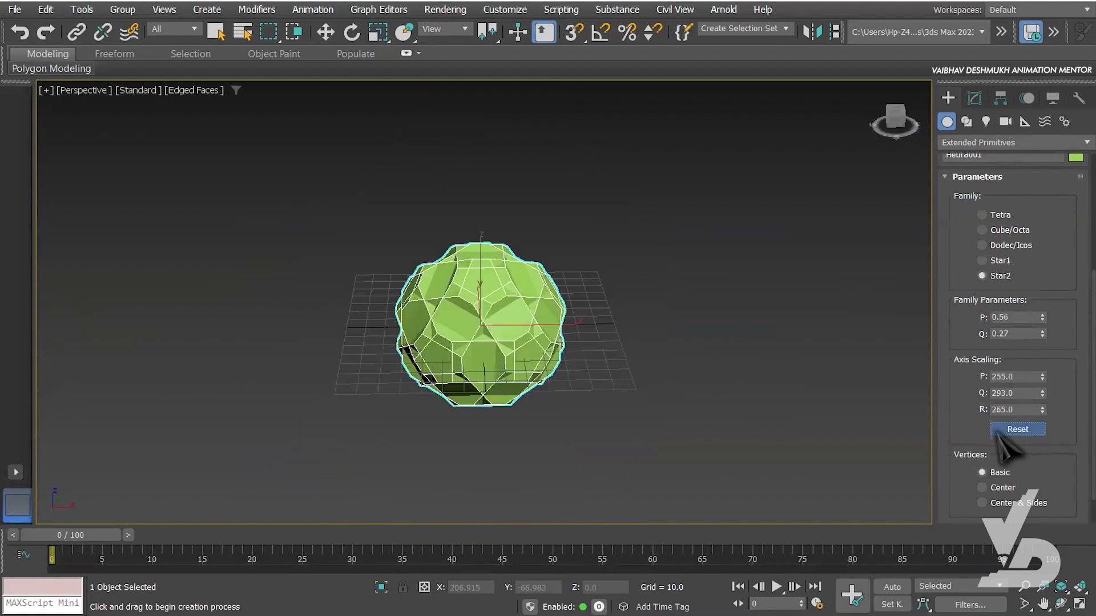
scroll(571, 355, up, 10)
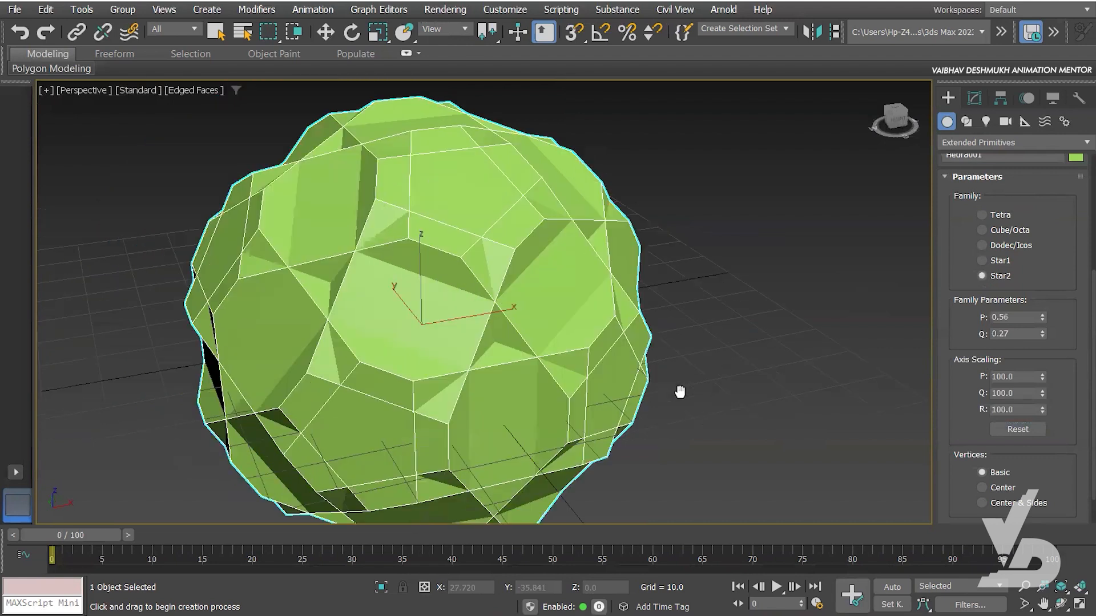
scroll(641, 373, down, 4)
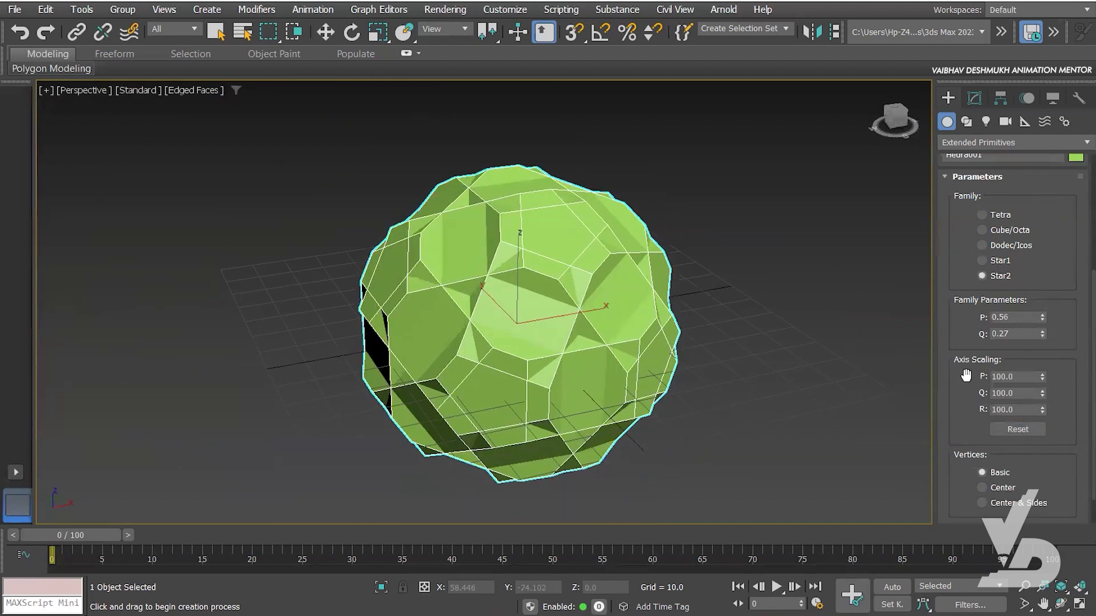
key(Delete)
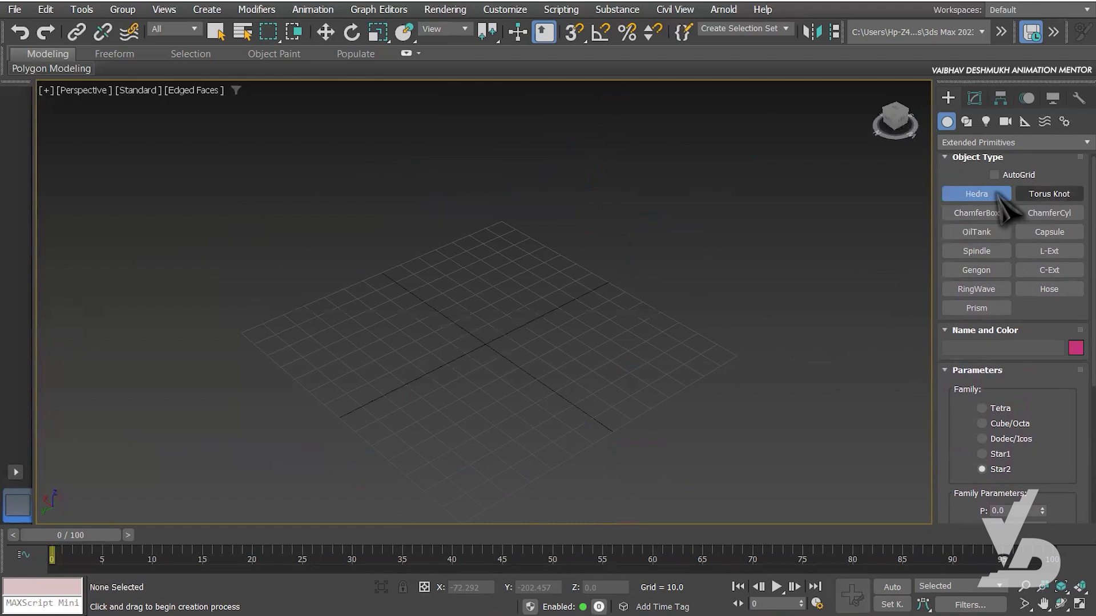
Step: Create a Torus Knot at the grid origin with a base radius of about 33 and a cross-section radius of about 10
click(1025, 194)
drag(482, 348, 525, 294)
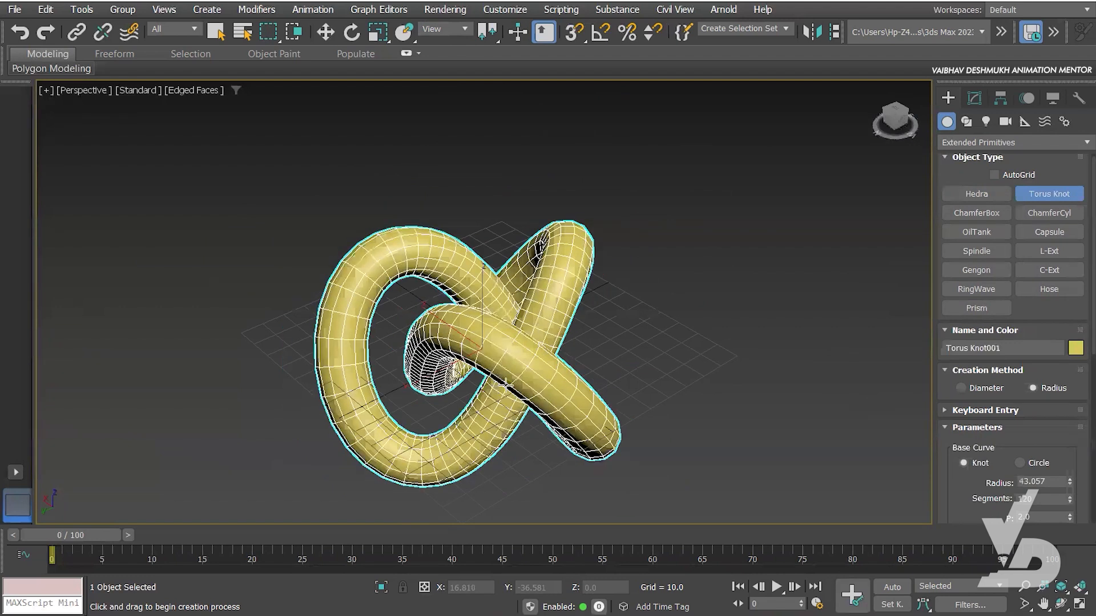
alt+middle_drag(537, 384, 604, 357)
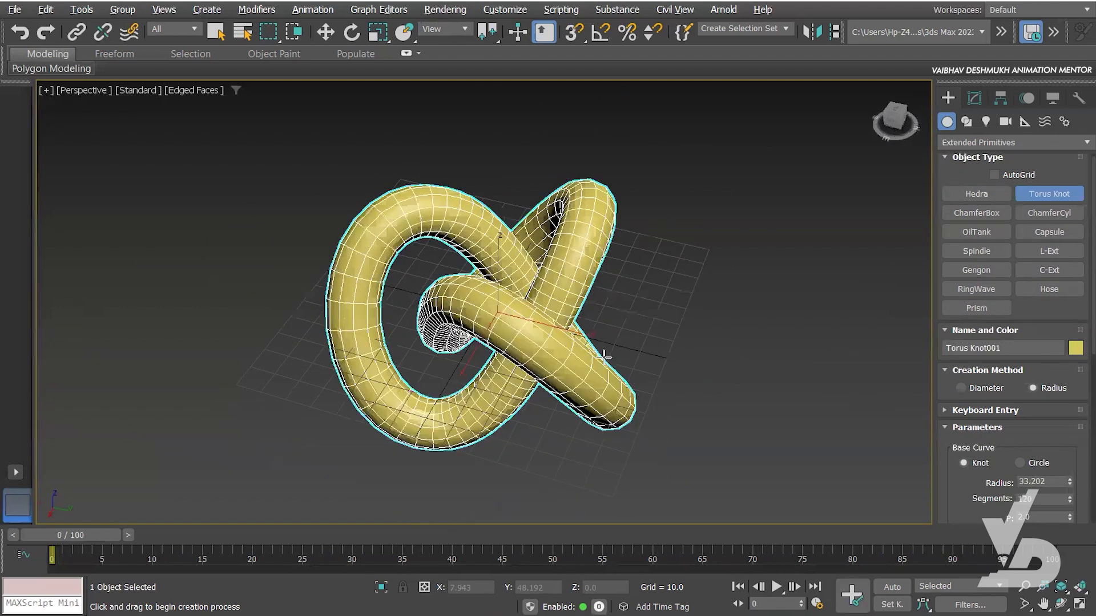
scroll(604, 356, up, 3)
key(z)
Step: Try the Circle base curve on the torus knot and return it to Knot
drag(1045, 429, 1040, 256)
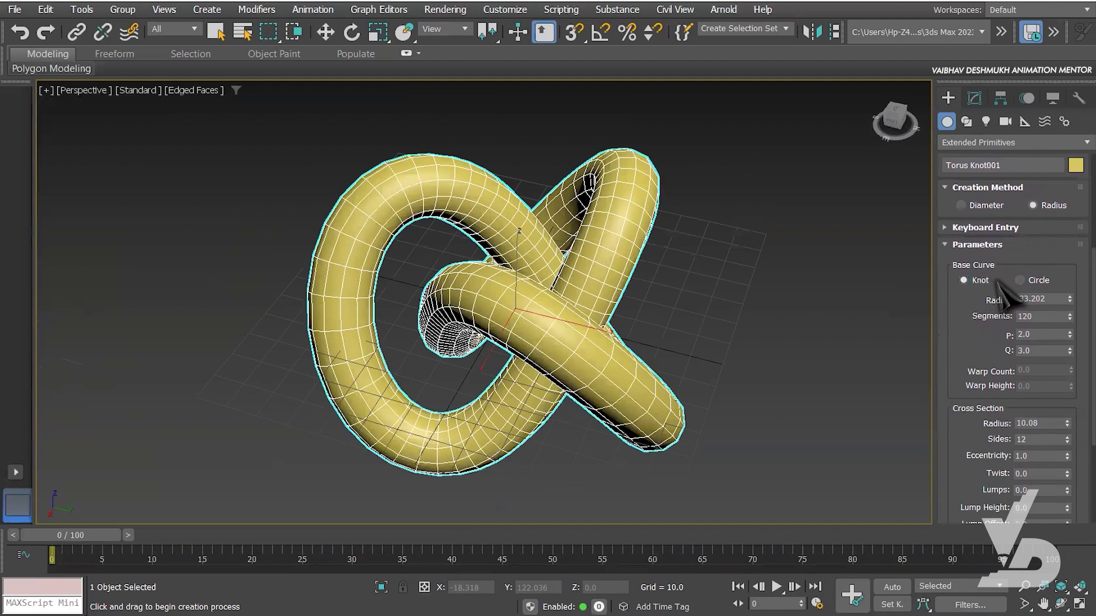
click(1019, 280)
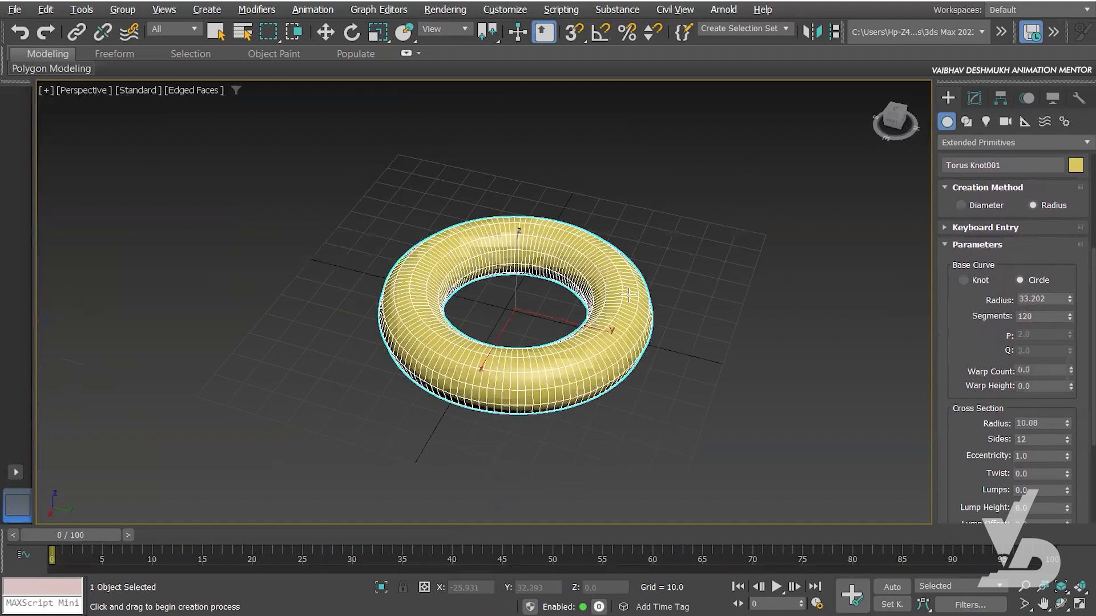
alt+middle_drag(788, 285, 792, 332)
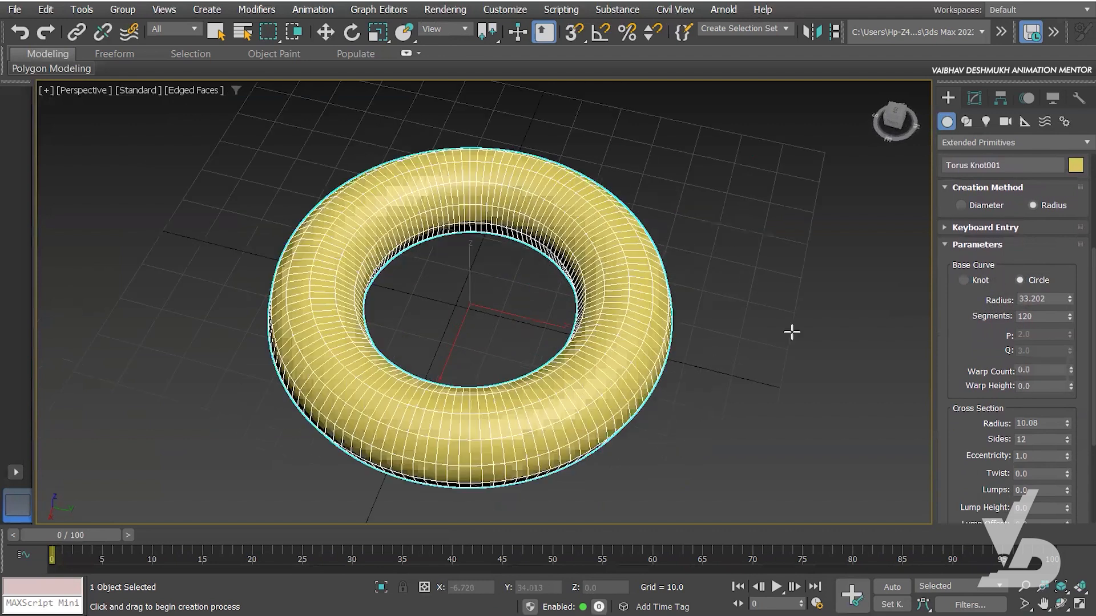
click(963, 281)
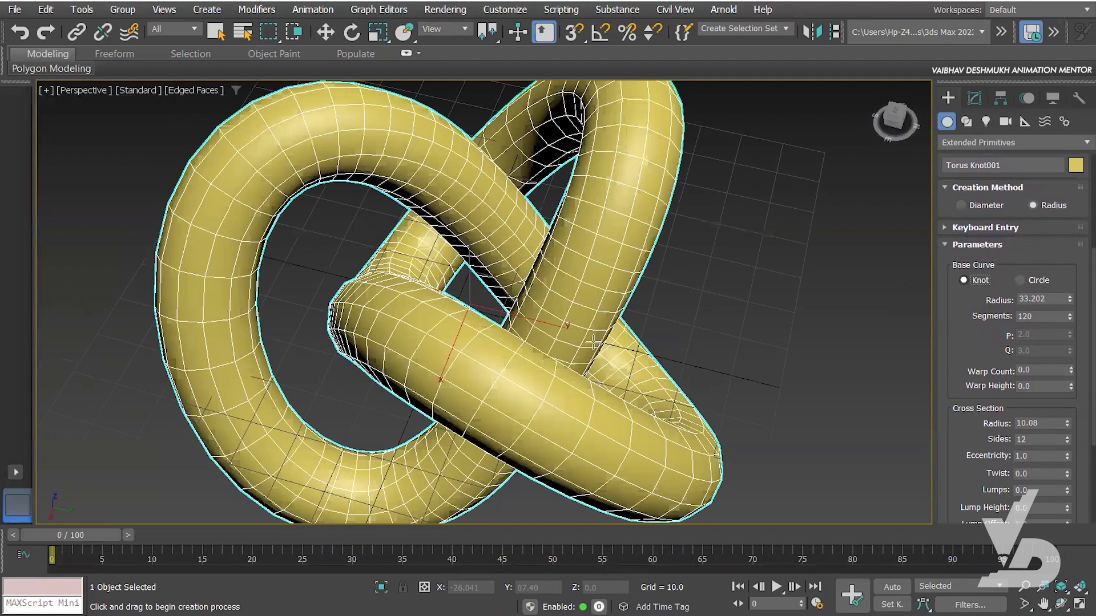
middle_drag(594, 343, 614, 351)
scroll(610, 340, down, 5)
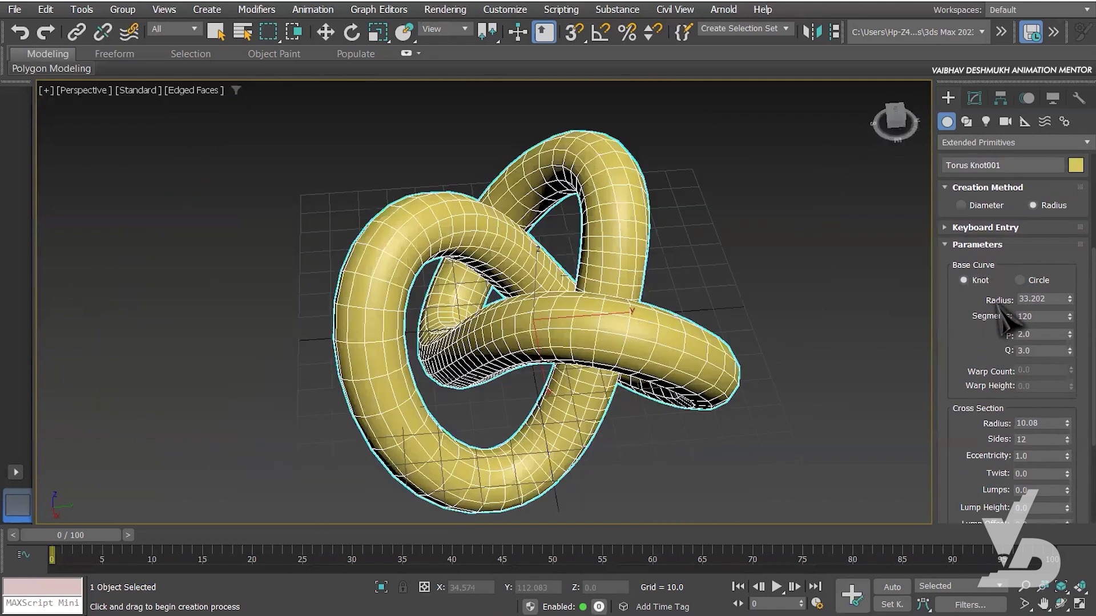
Step: Set the torus knot's base curve radius to 38.182 and its segments to 135
drag(1069, 299, 1065, 276)
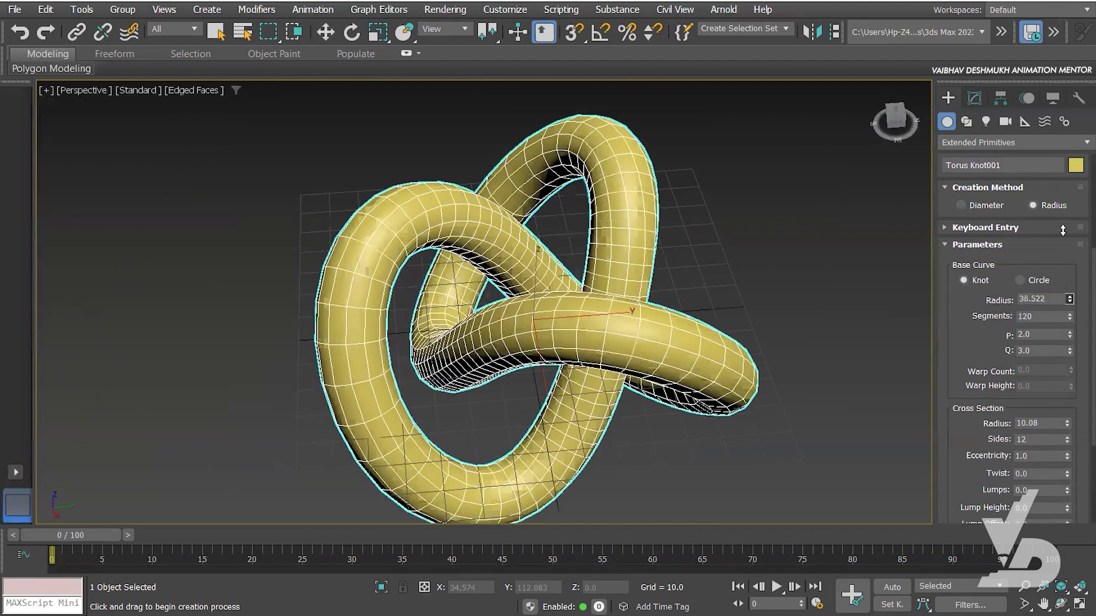
drag(1063, 231, 1063, 195)
drag(1040, 298, 1043, 285)
scroll(608, 354, up, 1)
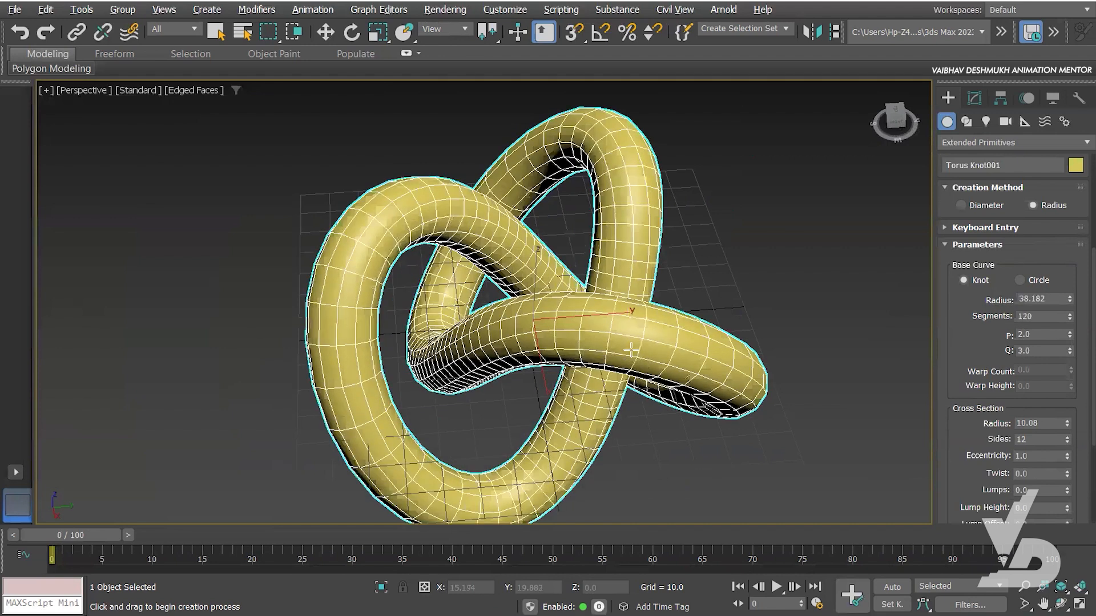
alt+middle_drag(631, 350, 1040, 340)
mouse_move(1069, 316)
mouse_down()
mouse_move(1079, 387)
mouse_move(1075, 304)
mouse_up()
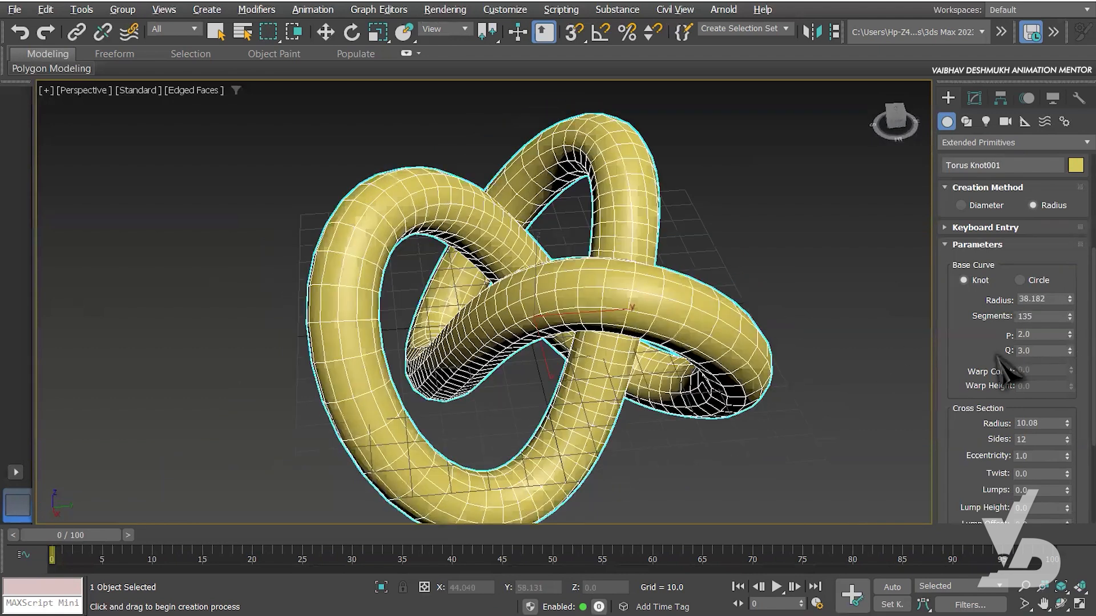
Step: Set the torus knot's P value to 11.5
drag(1070, 335, 1071, 309)
alt+middle_drag(771, 306, 766, 322)
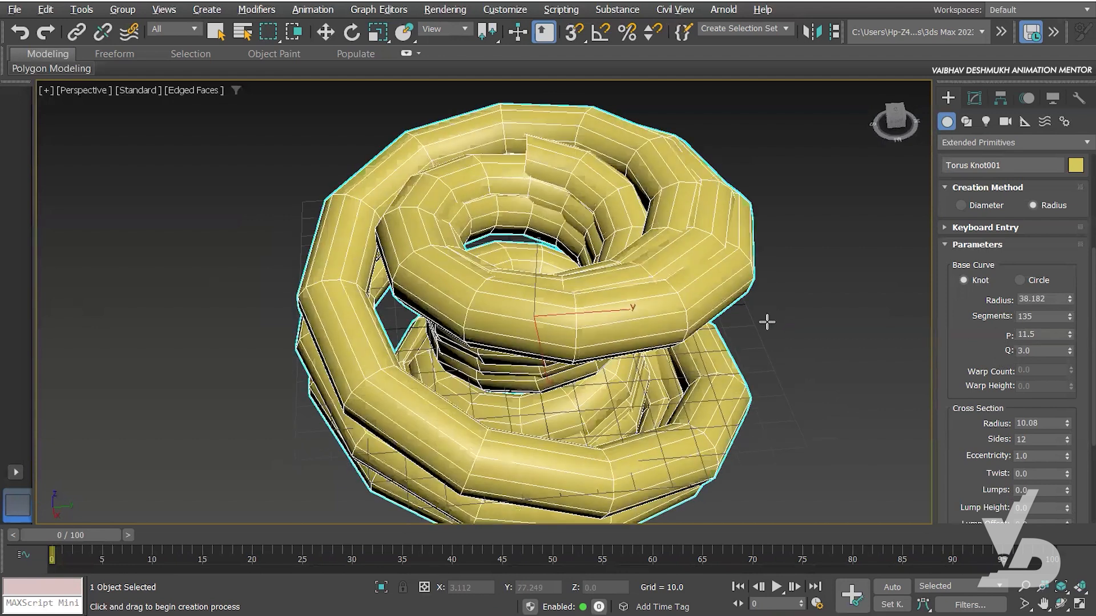
alt+middle_drag(729, 377, 742, 314)
click(1035, 335)
key(Return)
middle_drag(744, 367, 708, 360)
Step: Raise the torus knot's base curve segments to 280
drag(1069, 317, 1066, 227)
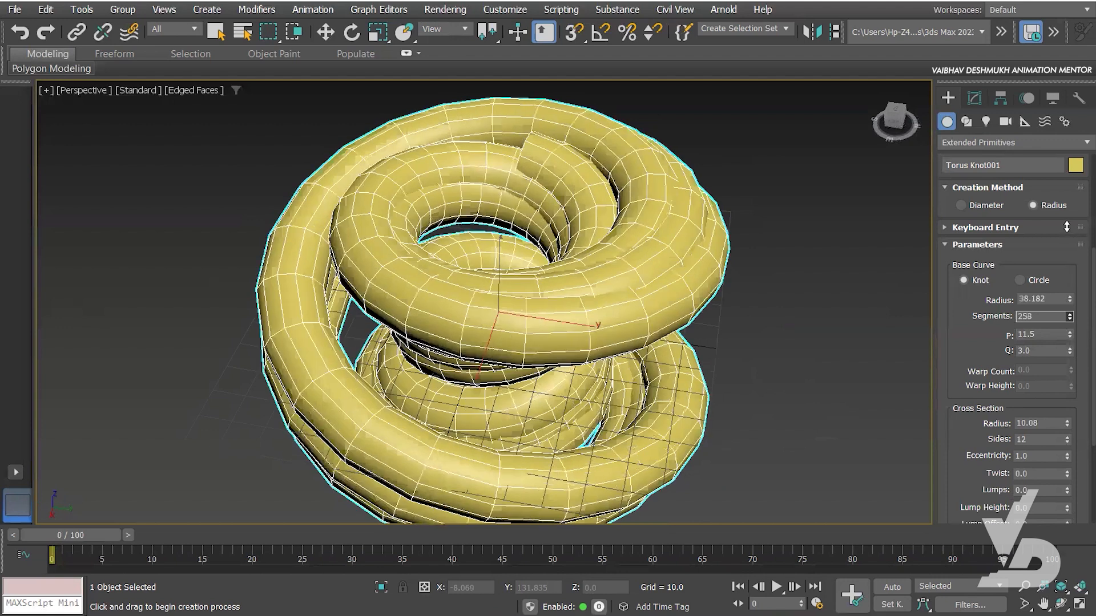
alt+middle_drag(699, 342, 659, 423)
alt+middle_drag(720, 388, 811, 374)
drag(1028, 337, 999, 351)
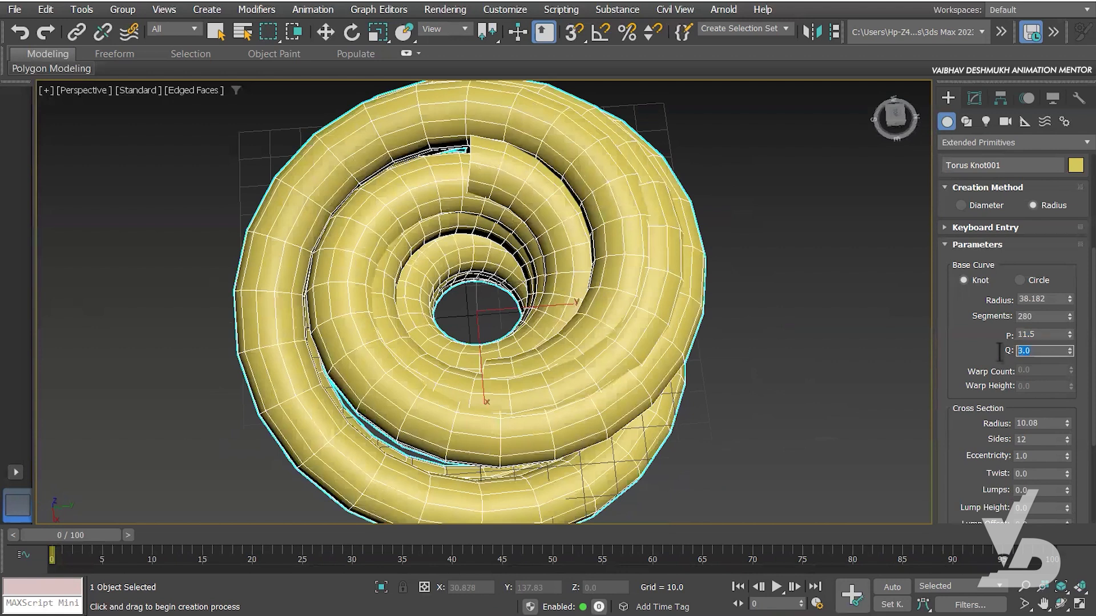
Step: Examine the torus knot's coils up close, from above, and from several side angles
middle_drag(693, 391, 683, 419)
scroll(495, 238, up, 3)
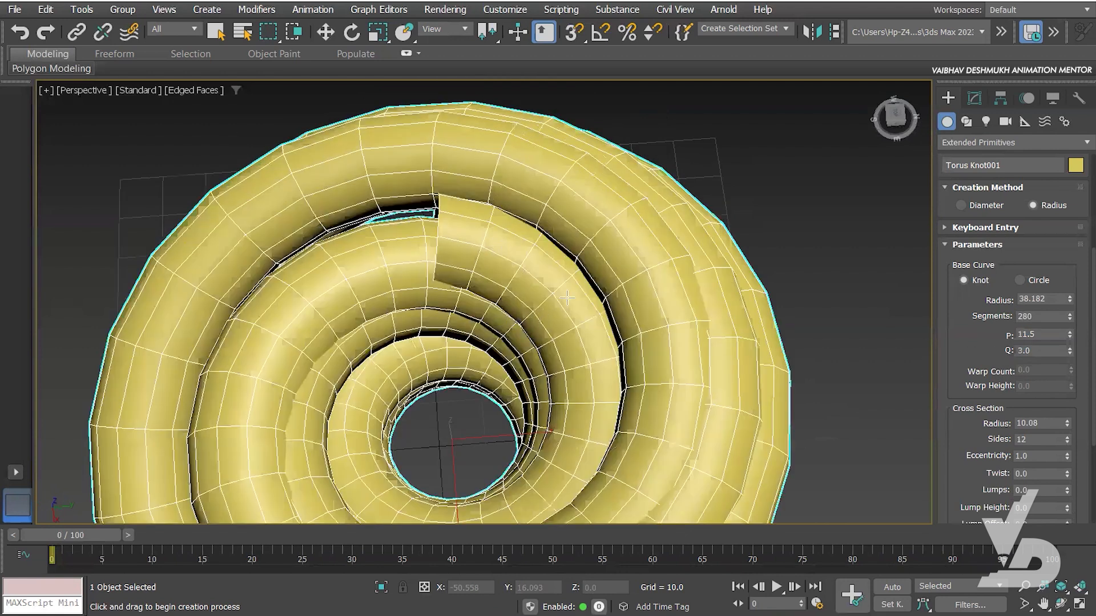
alt+middle_drag(567, 297, 340, 362)
scroll(393, 352, up, 2)
scroll(266, 328, up, 2)
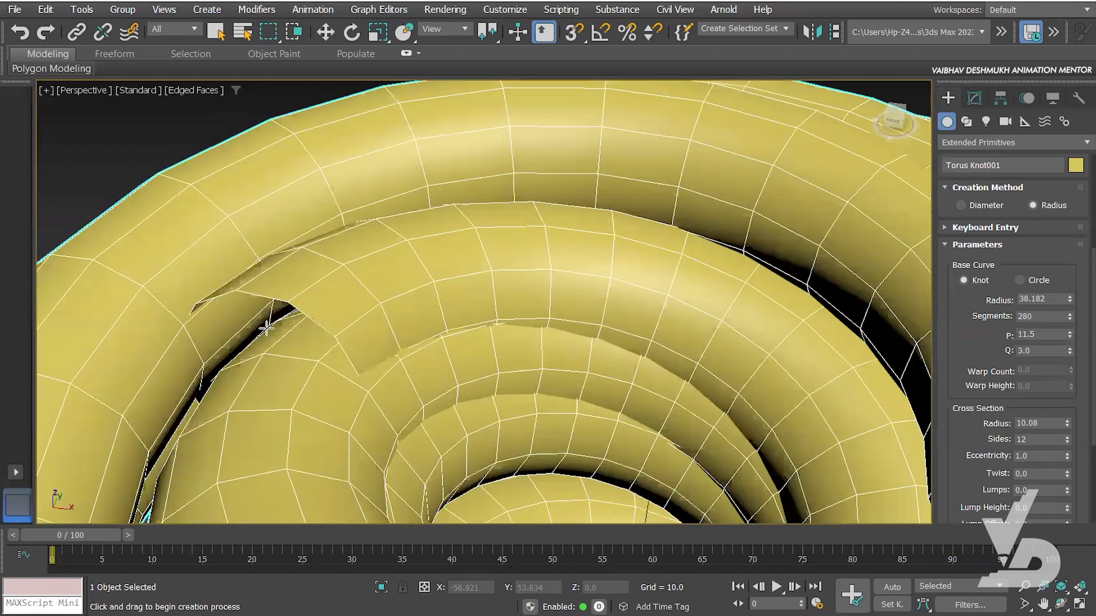
middle_drag(418, 386, 456, 316)
scroll(609, 437, down, 4)
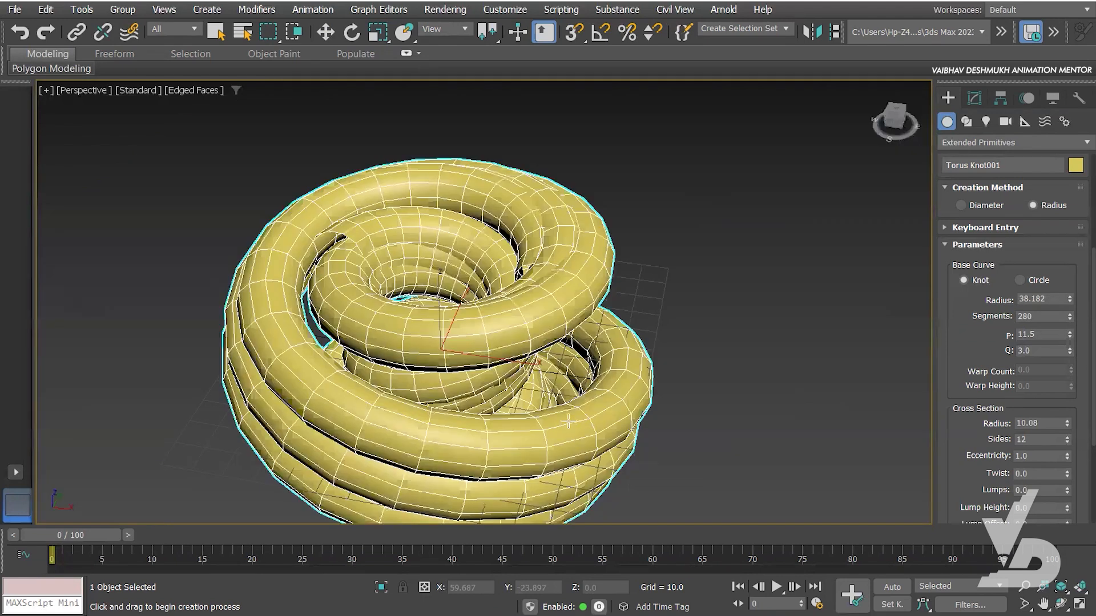
mouse_move(568, 330)
alt+middle_down()
mouse_move(576, 283)
mouse_move(577, 323)
alt+middle_up()
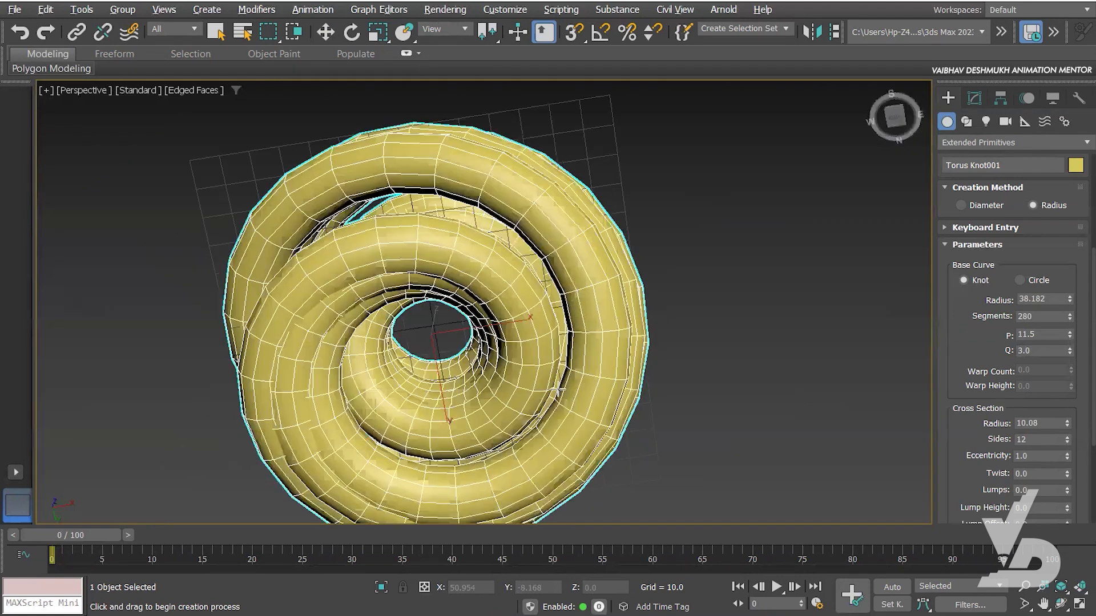
alt+middle_drag(559, 390, 552, 452)
alt+middle_drag(566, 401, 562, 451)
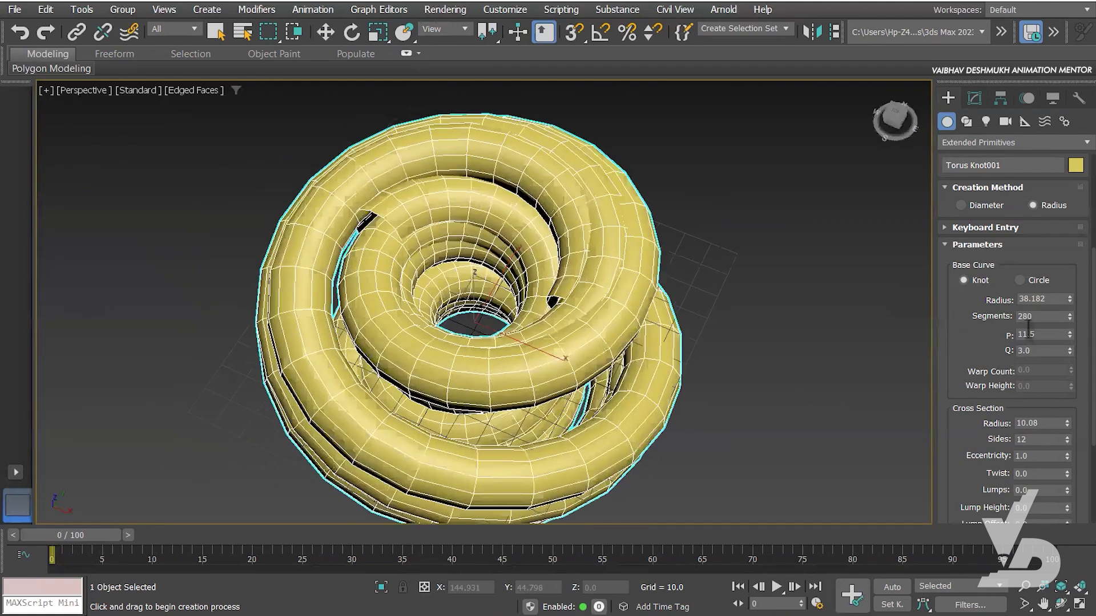
Step: Set the torus knot's P value to 11 and inspect the coils from above
double_click(1026, 335)
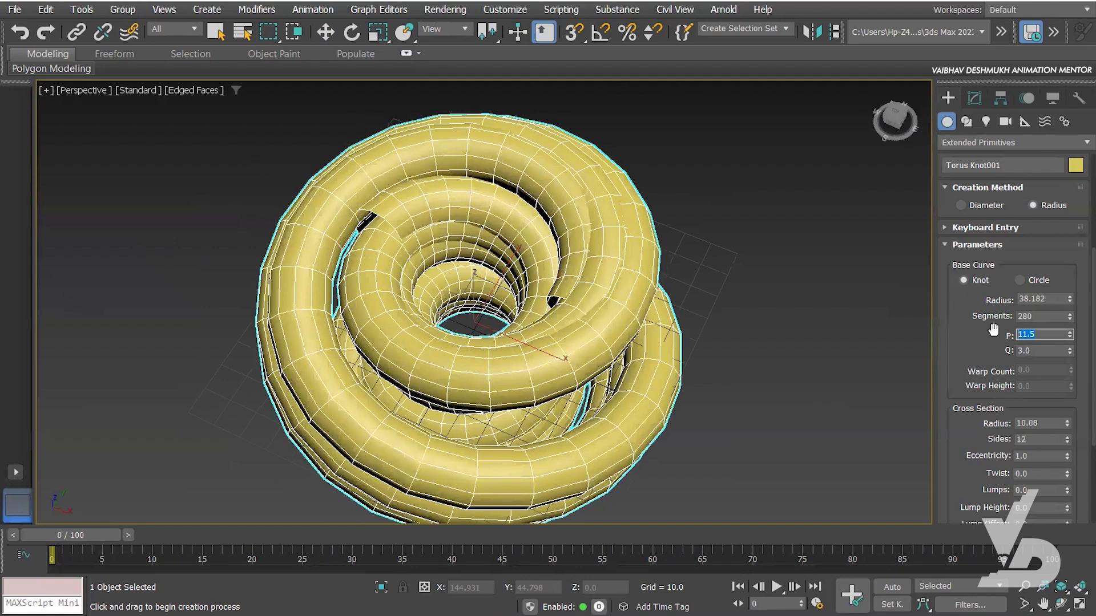
text(11)
key(Return)
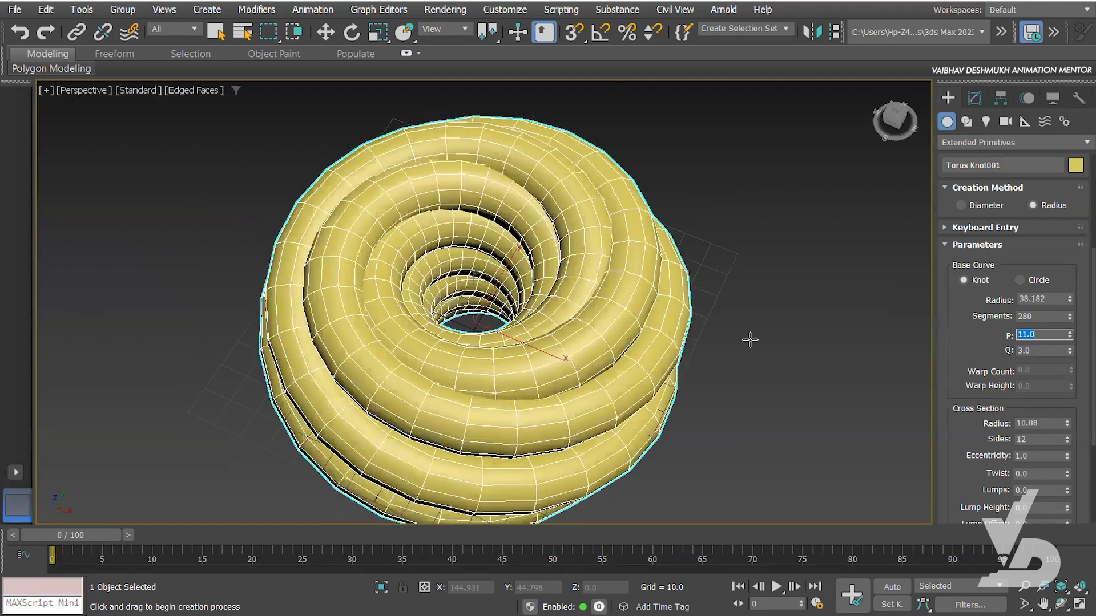
alt+middle_drag(566, 278, 568, 250)
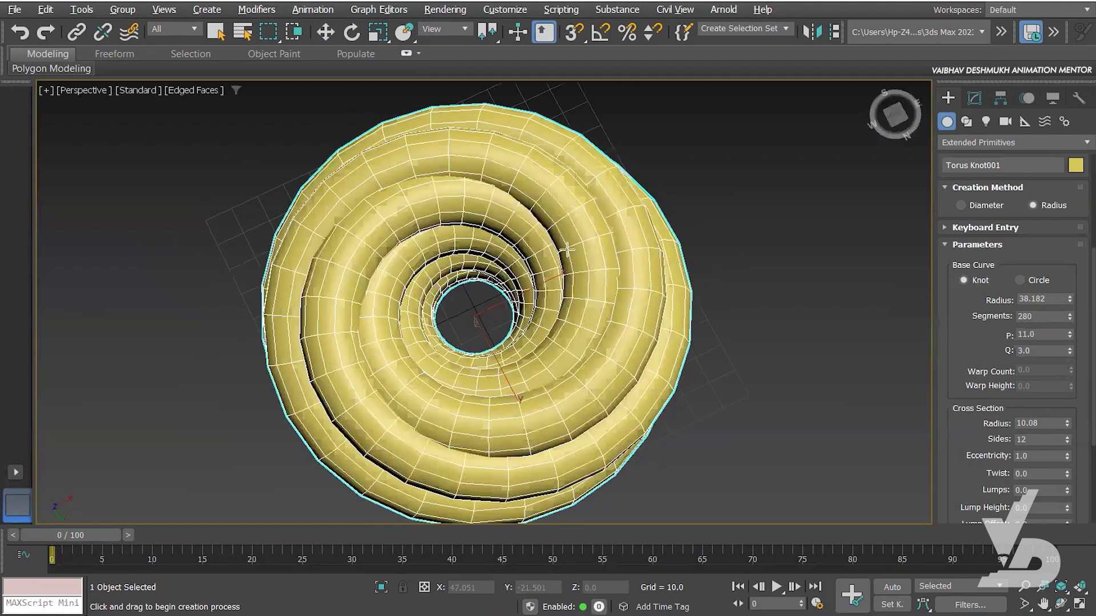
alt+middle_drag(577, 334, 579, 348)
Step: Try a P value of 3 on the torus knot, settle on 5, and inspect the shape
drag(1033, 335, 951, 332)
text(3)
key(Return)
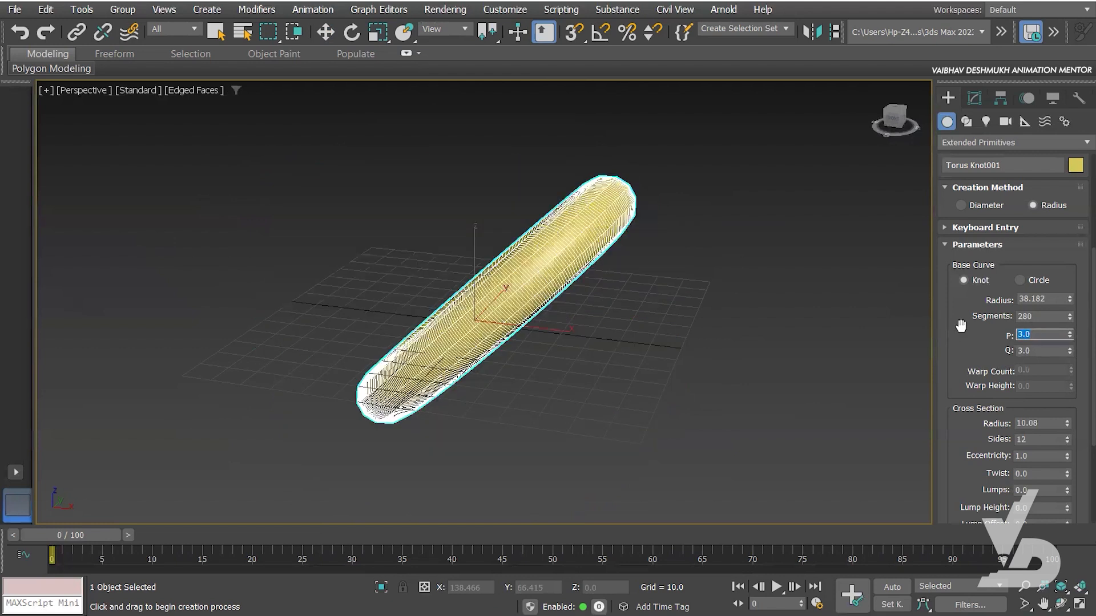
key(Return)
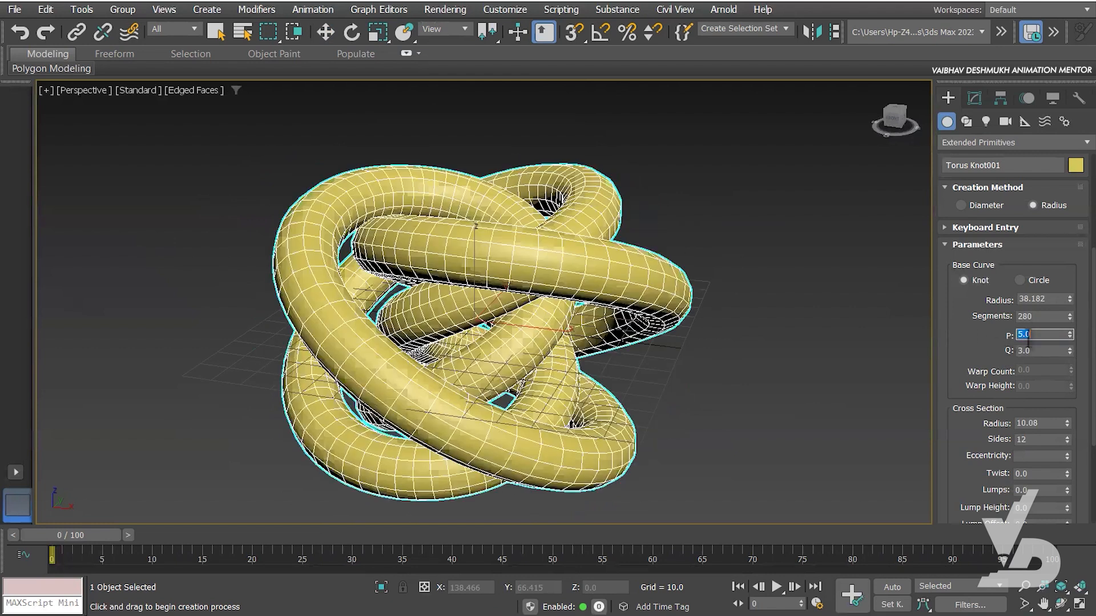
mouse_move(498, 265)
alt+middle_down()
mouse_move(502, 381)
mouse_move(493, 281)
alt+middle_up()
alt+middle_drag(483, 164, 484, 177)
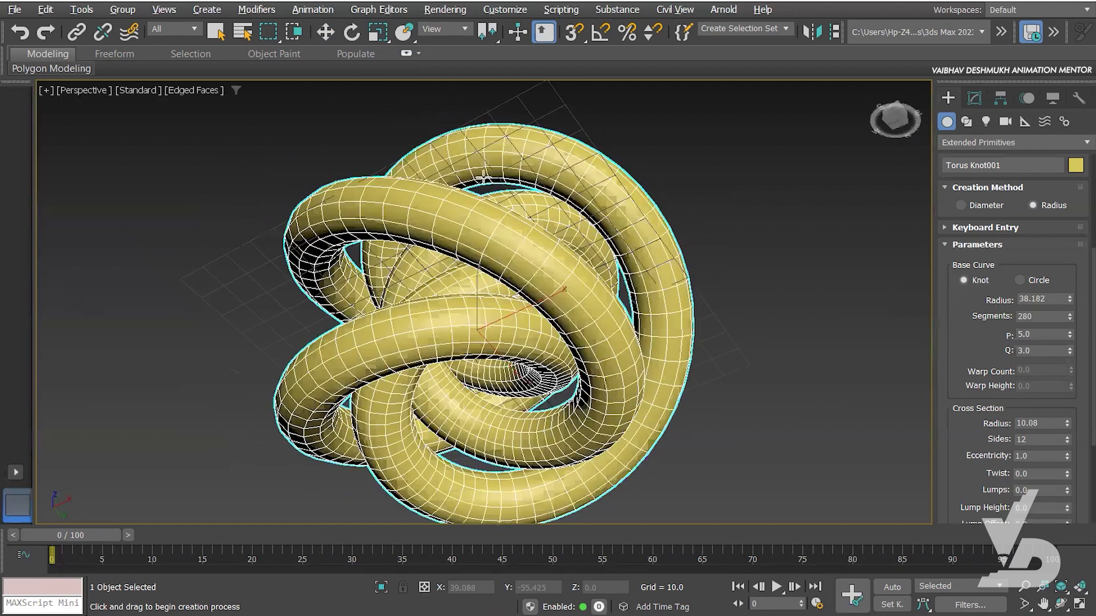
alt+middle_drag(506, 231, 605, 359)
middle_drag(681, 427, 612, 416)
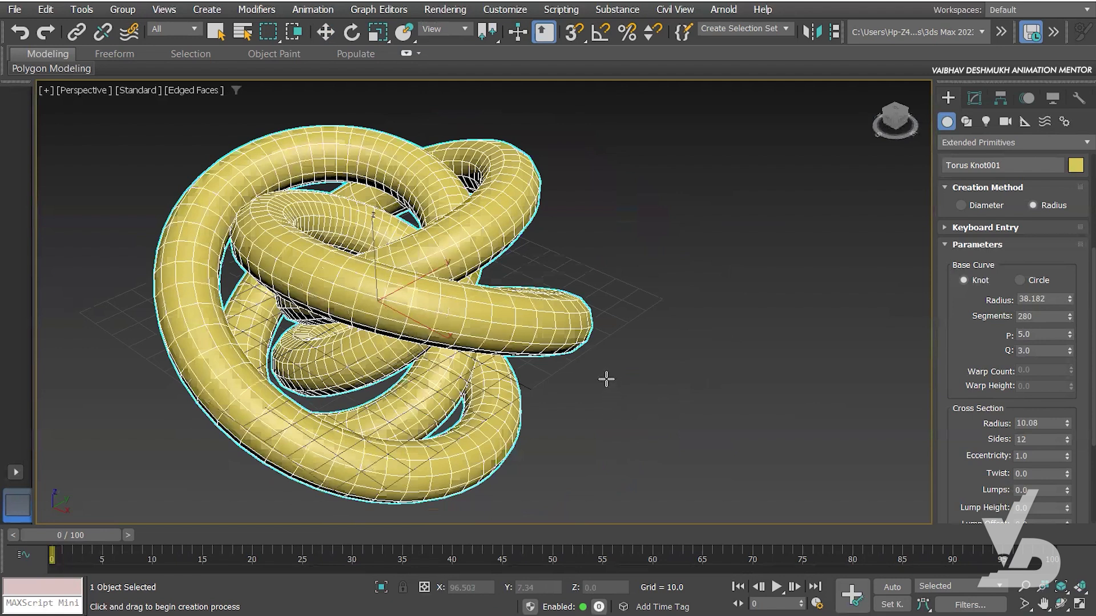
Step: Set the torus knot's cross-section radius to 11.794
middle_drag(606, 379, 637, 375)
drag(1070, 414, 1074, 282)
drag(1073, 372, 1080, 412)
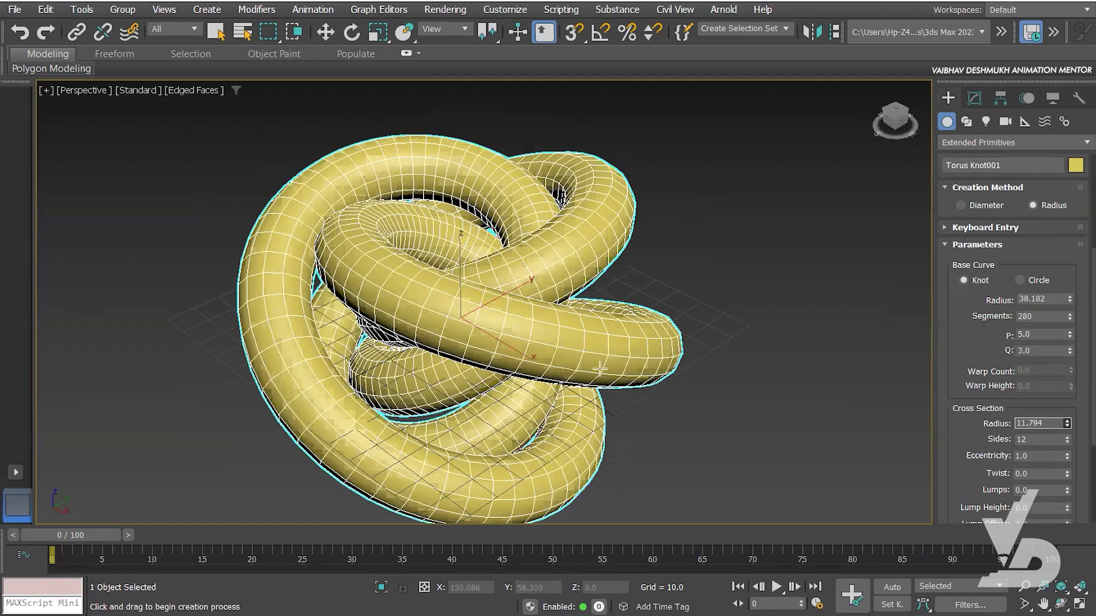
Step: Try 3 and 4 sides on the torus knot's cross section and return it to 12 sides
alt+middle_drag(600, 370, 600, 402)
drag(1067, 442, 1068, 450)
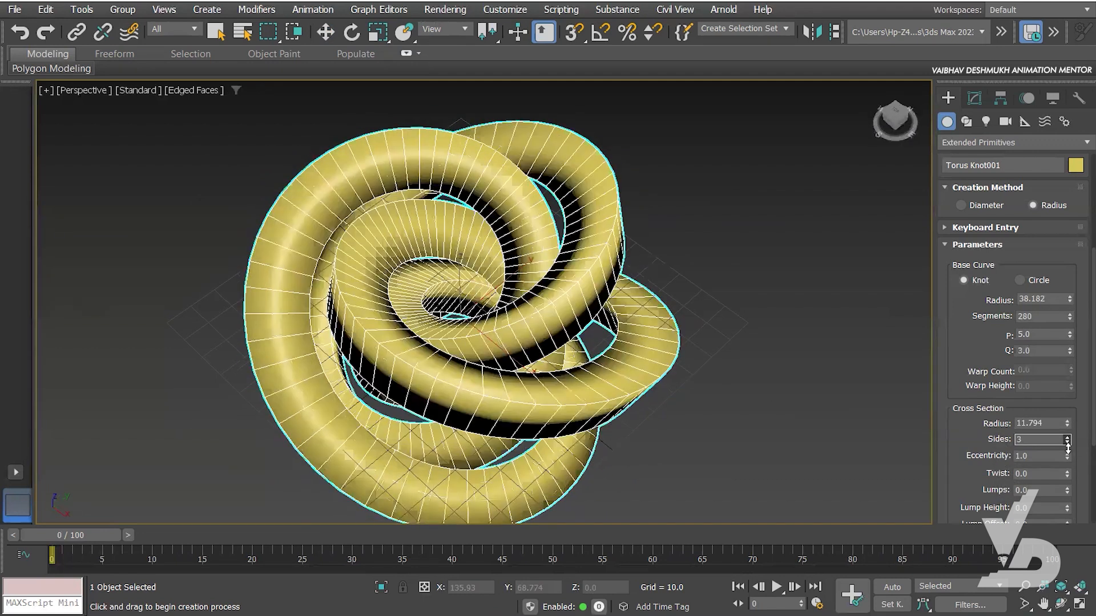
alt+middle_drag(709, 407, 695, 373)
alt+middle_drag(691, 334, 700, 365)
click(1067, 436)
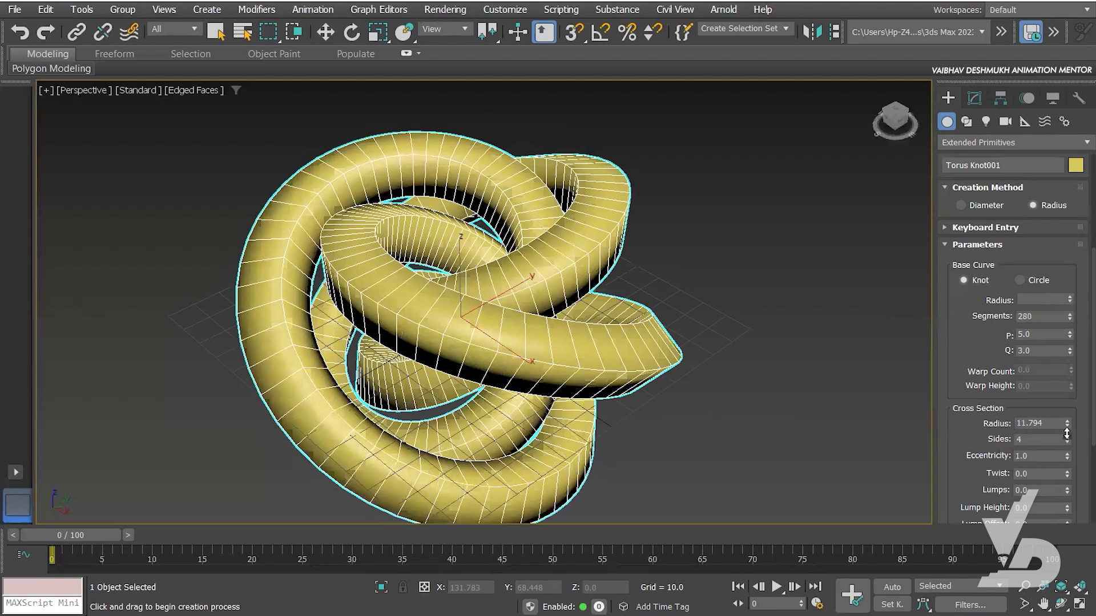
drag(1067, 433, 1067, 424)
middle_drag(818, 419, 787, 419)
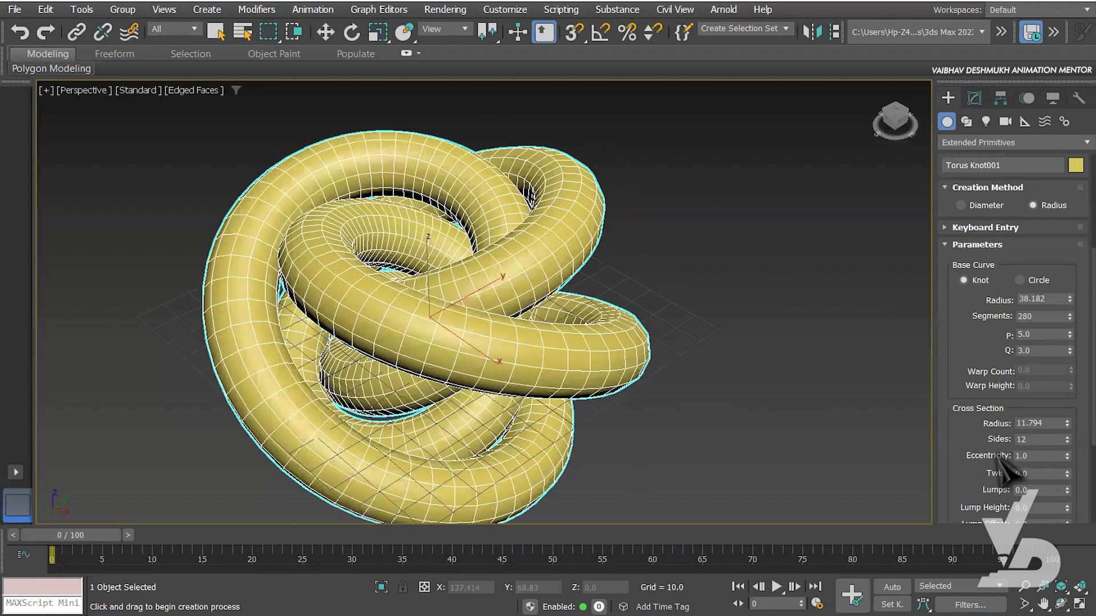
Step: Set the cross-section eccentricity of the torus knot to 0.55
mouse_move(1067, 457)
mouse_down()
mouse_move(1055, 389)
mouse_move(1050, 460)
mouse_up()
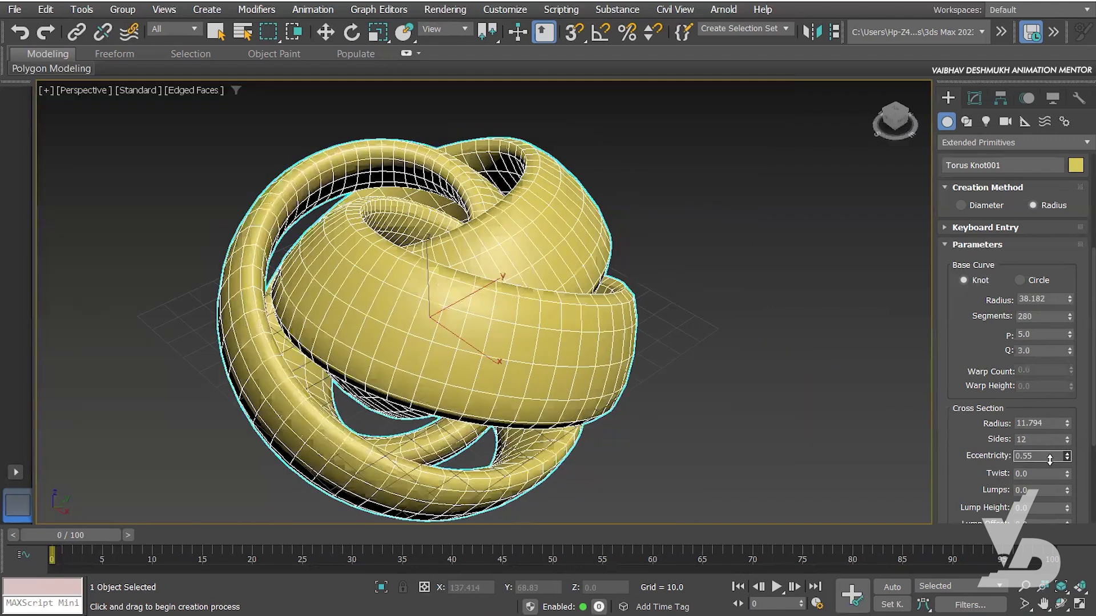
alt+middle_drag(587, 393, 586, 386)
alt+middle_drag(597, 340, 775, 406)
Step: Twist the torus knot's cross section by 22 and reduce its cross-section radius to 3.538
drag(1069, 474, 1068, 458)
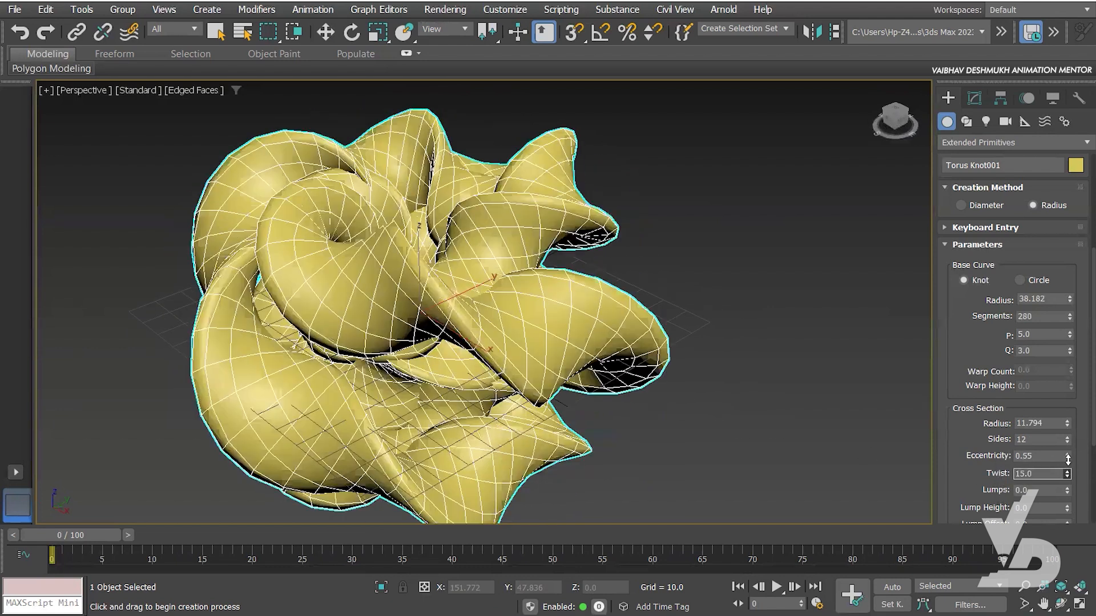
mouse_move(1004, 474)
mouse_down()
mouse_move(1029, 437)
mouse_move(1066, 438)
mouse_move(1064, 460)
mouse_move(1016, 463)
mouse_up()
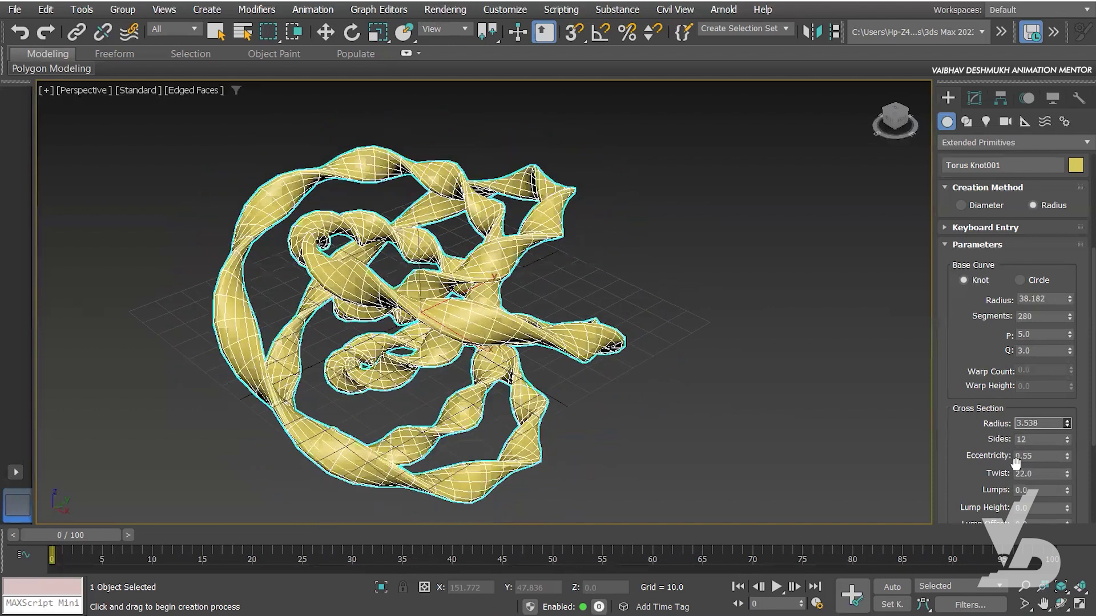
alt+middle_drag(746, 351, 737, 388)
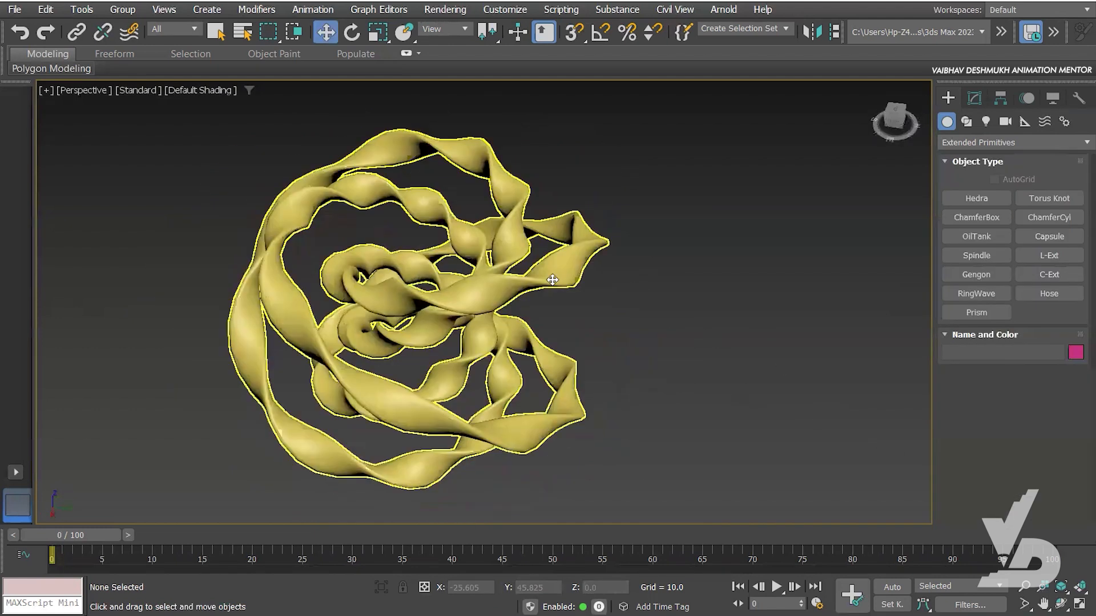
Step: Set the torus knot's lumps to 40 in its editable parameters and display the edged faces
click(975, 104)
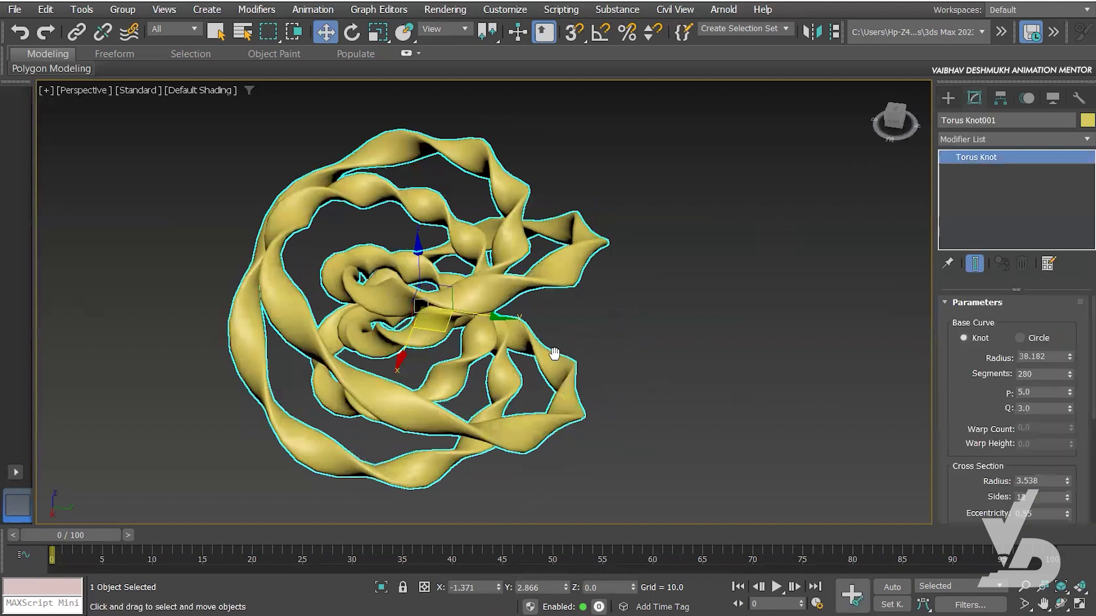
middle_drag(553, 355, 596, 353)
drag(993, 446, 994, 298)
alt+middle_drag(676, 380, 643, 389)
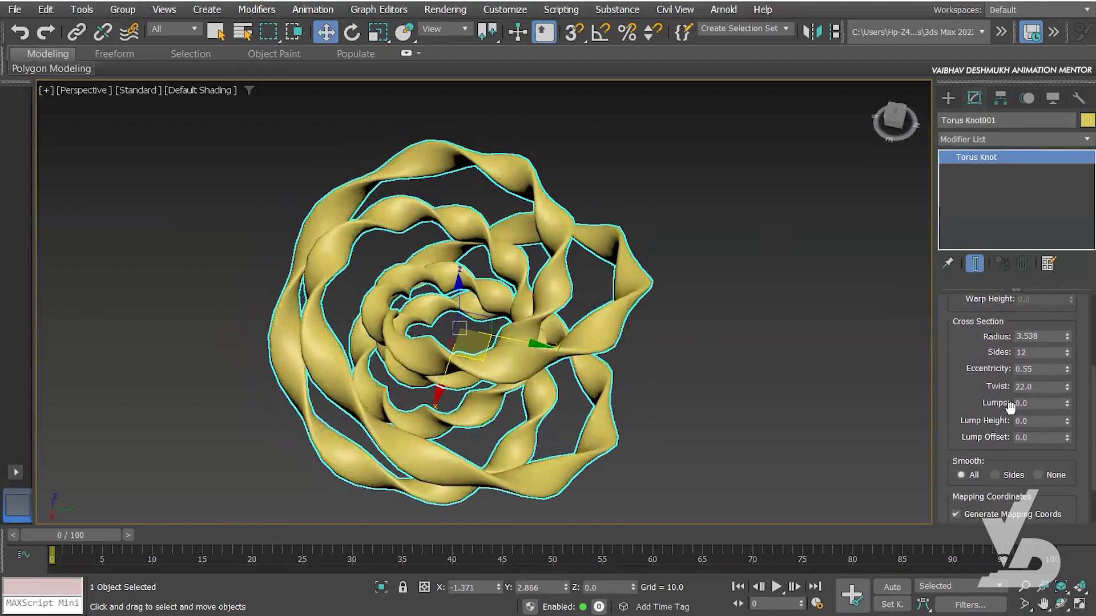
drag(1067, 404, 1067, 386)
key(F4)
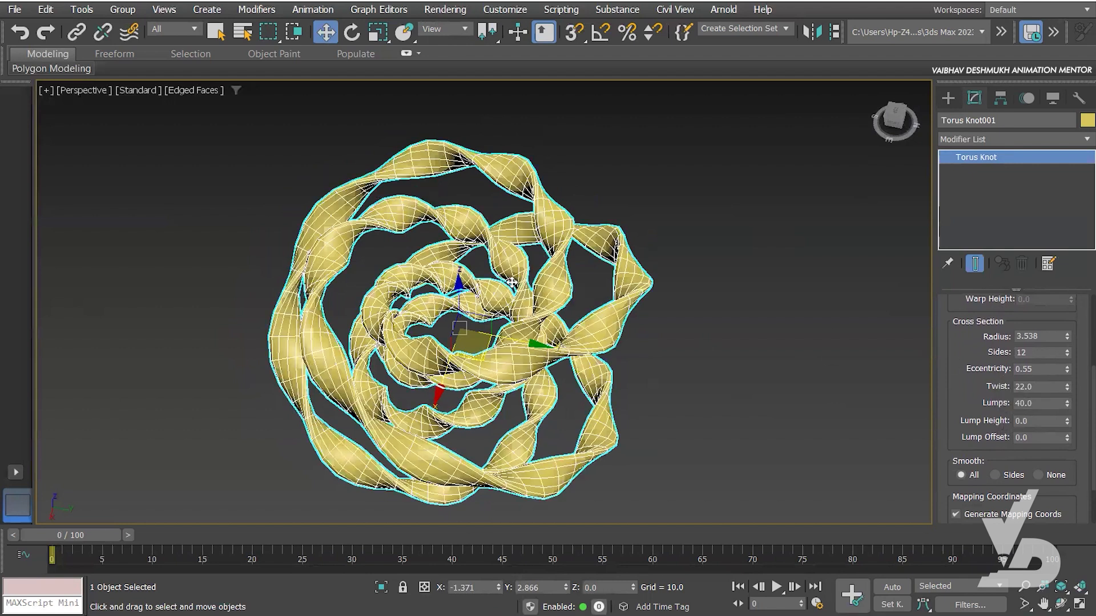
middle_drag(532, 372, 544, 367)
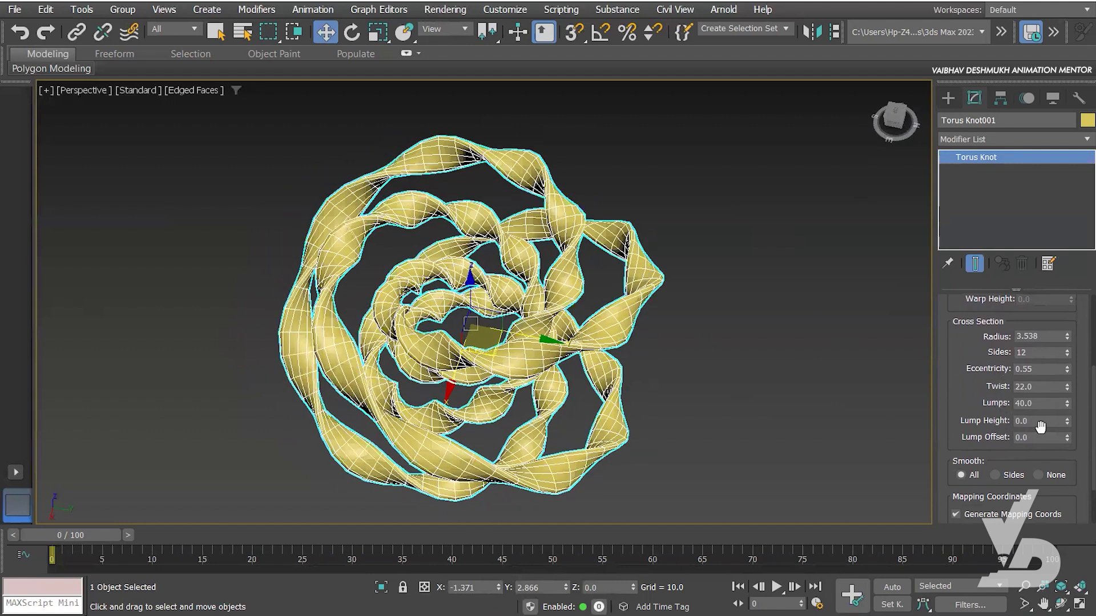
Step: Set the torus knot's lump height to -0.92 and its lump offset to 56
drag(1066, 420, 1061, 196)
drag(1055, 307, 1056, 423)
mouse_move(1061, 465)
mouse_down()
mouse_move(1066, 491)
mouse_move(1065, 479)
mouse_up()
alt+middle_drag(613, 406, 576, 376)
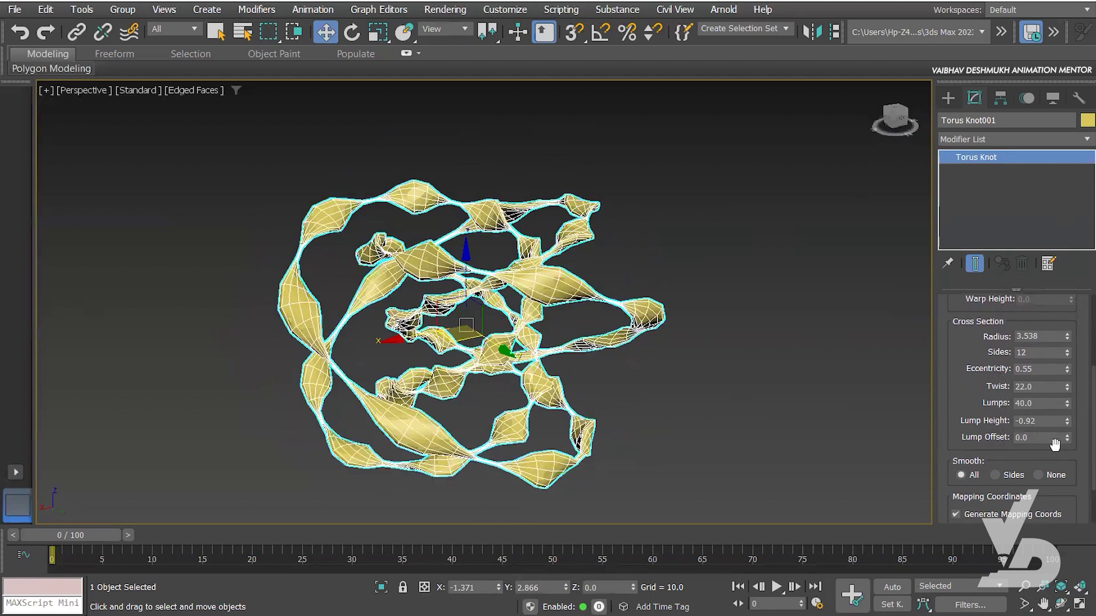
drag(1067, 438, 1063, 400)
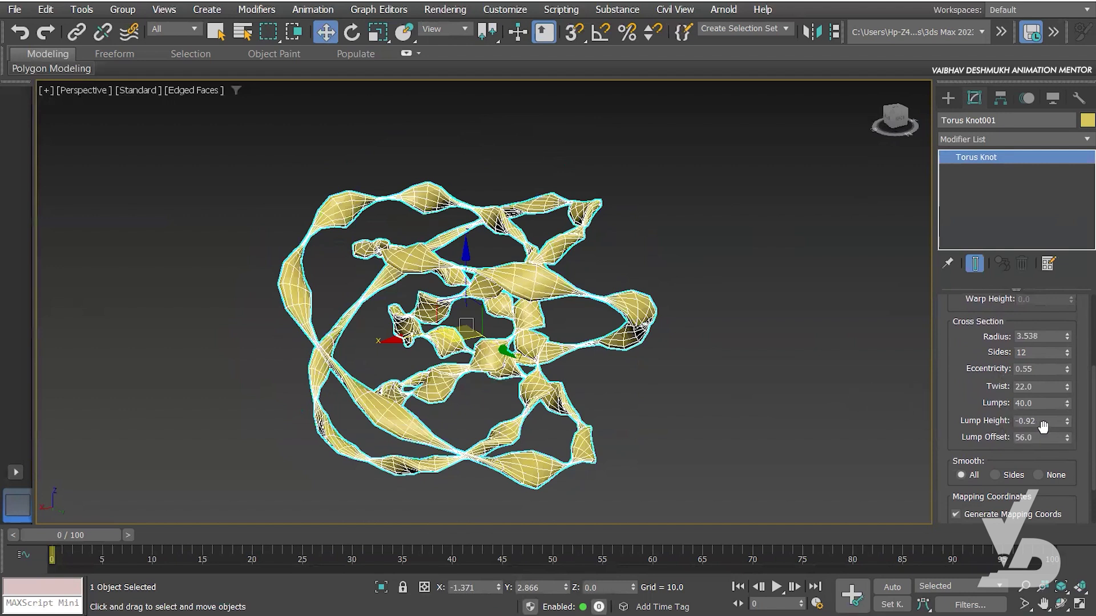
Step: Increase the torus knot's cross-section sides to 15 and its base curve segments to 454
click(1067, 349)
click(1067, 349)
click(1067, 349)
drag(964, 357, 969, 490)
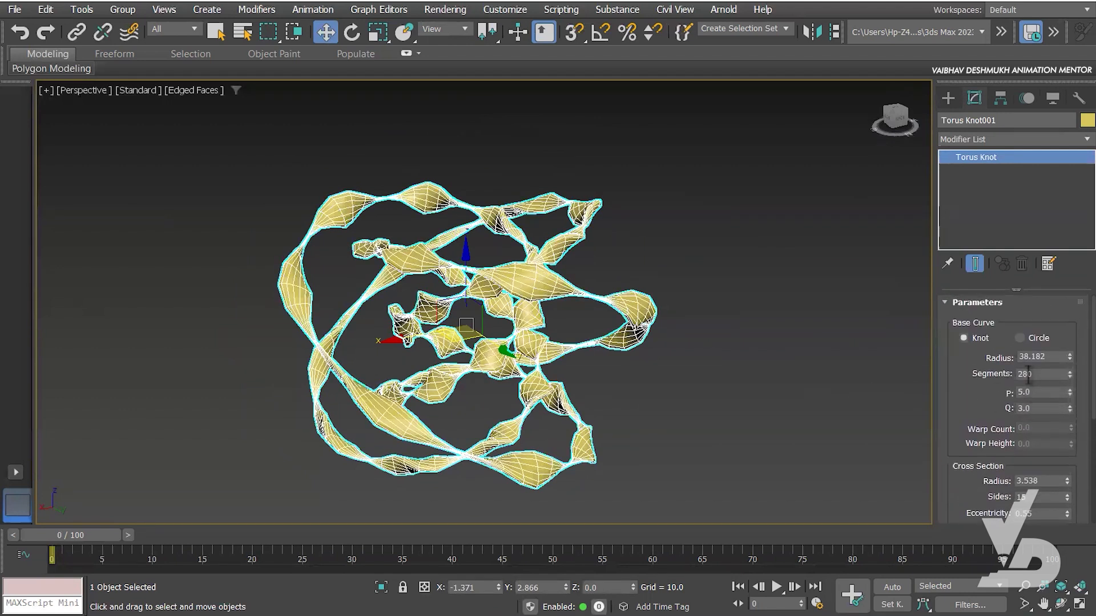
drag(1069, 373, 1068, 268)
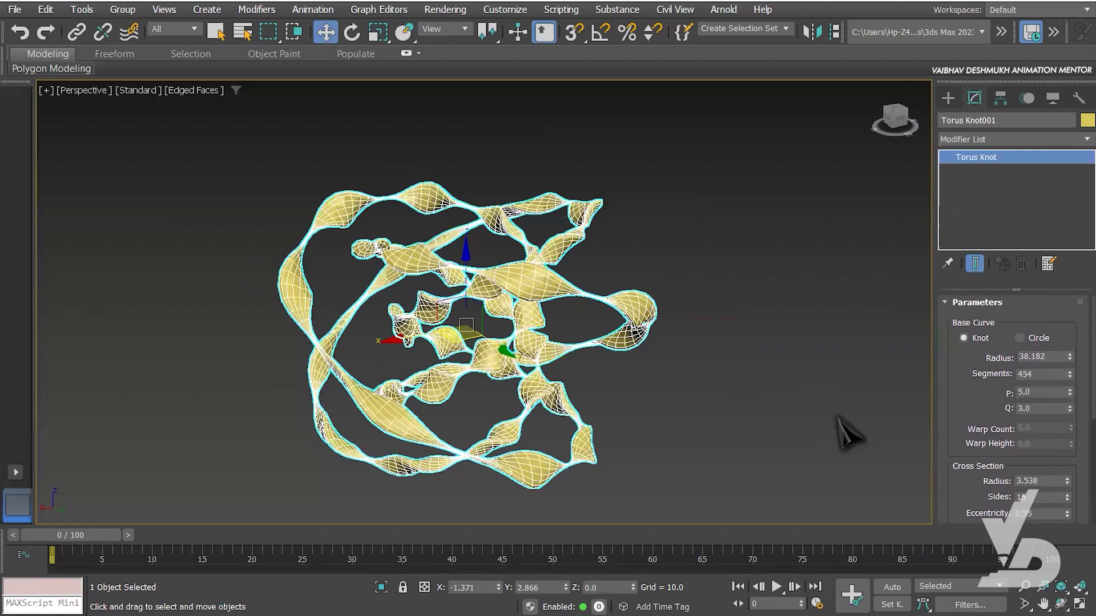
Step: Vary the torus knot's lump offset to see its effect, and delete the torus knot
scroll(990, 422, down, 4)
drag(1067, 440, 1071, 358)
alt+middle_drag(705, 399, 608, 320)
click(667, 398)
click(625, 317)
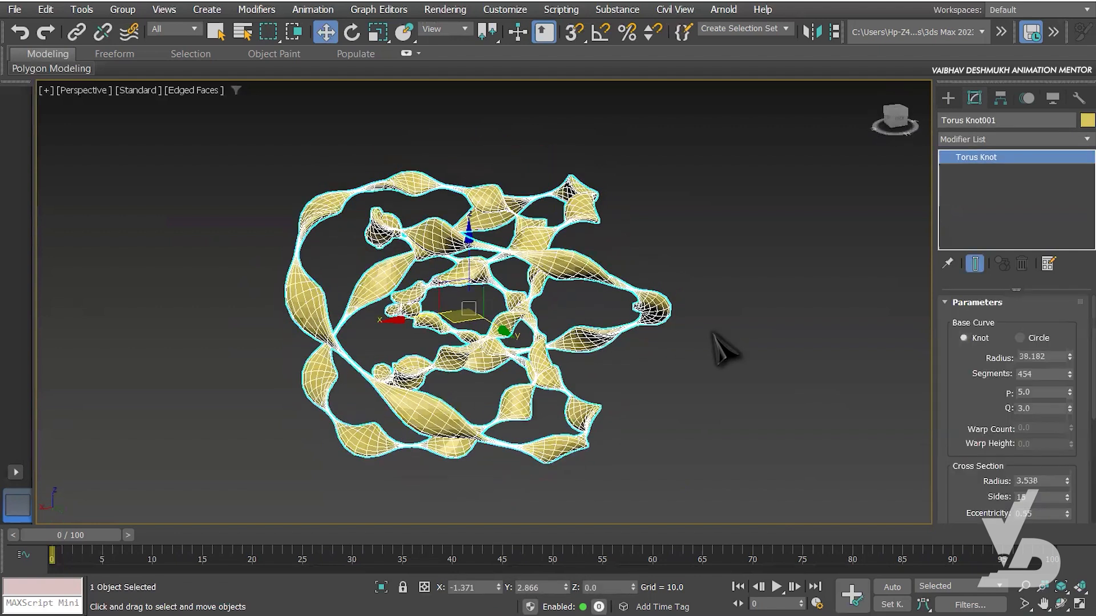
key(Delete)
Step: Create a ChamferBox on the grid about 74.9 long, 73.7 wide and 33 high, with a fillet of about 5.9
click(948, 99)
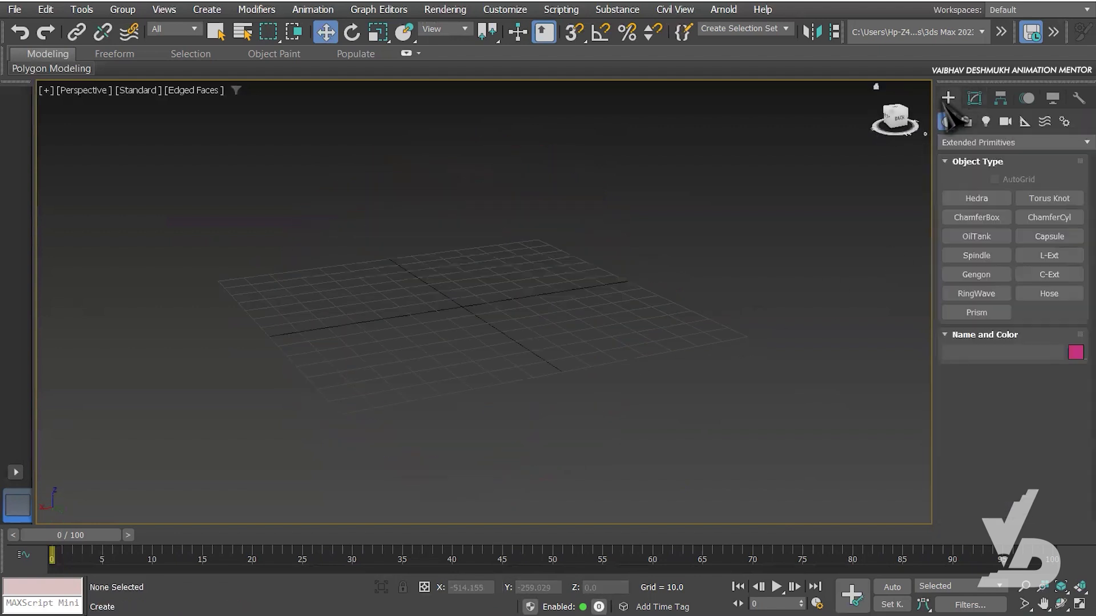
click(977, 217)
scroll(490, 357, up, 2)
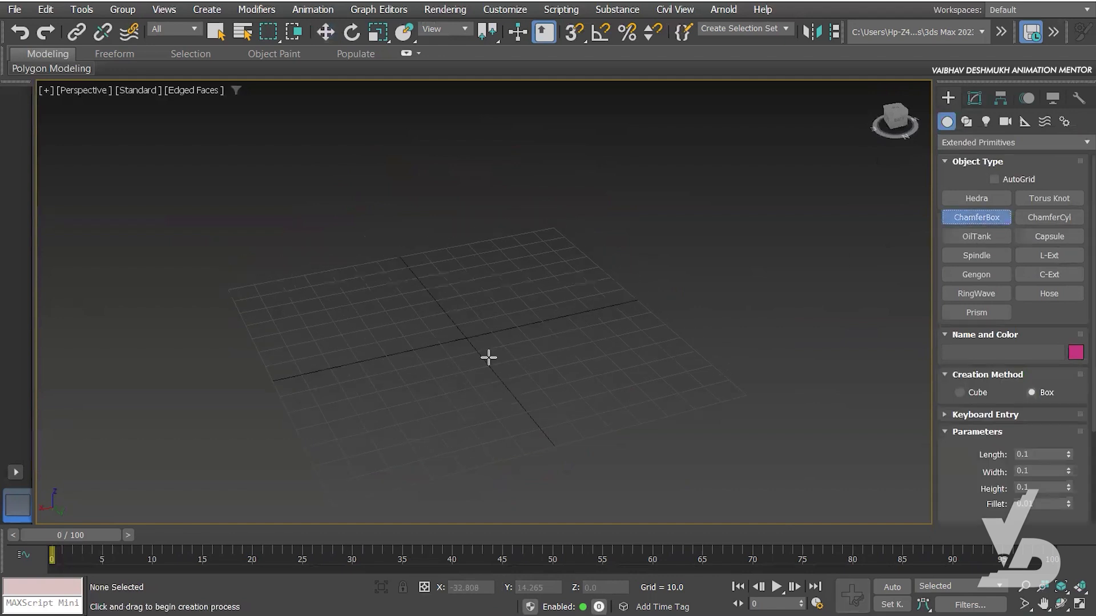
scroll(513, 319, up, 2)
alt+middle_drag(514, 319, 329, 327)
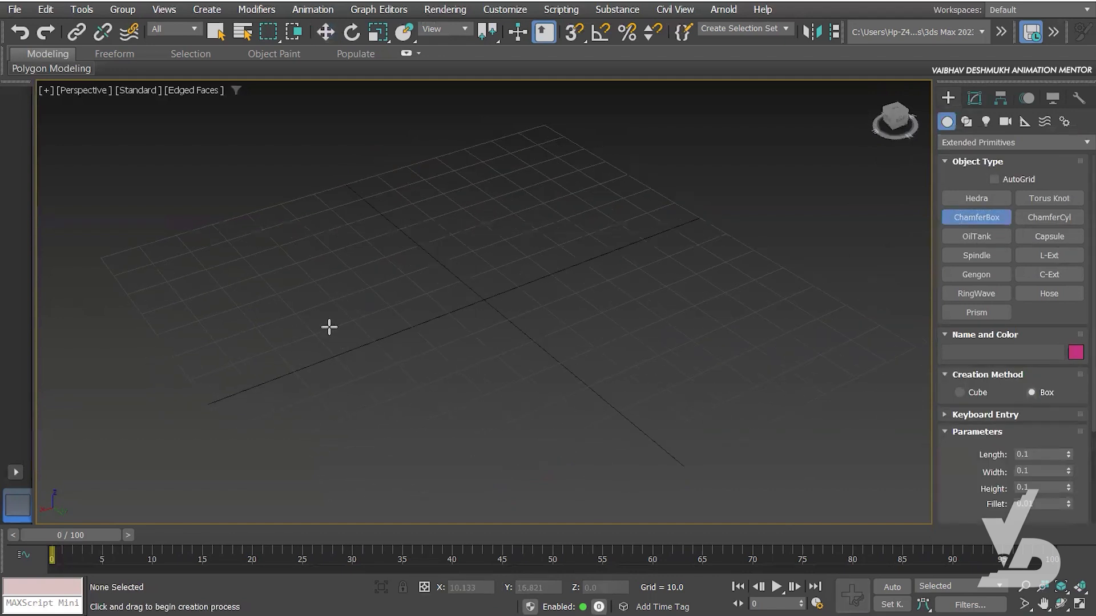
drag(298, 280, 731, 328)
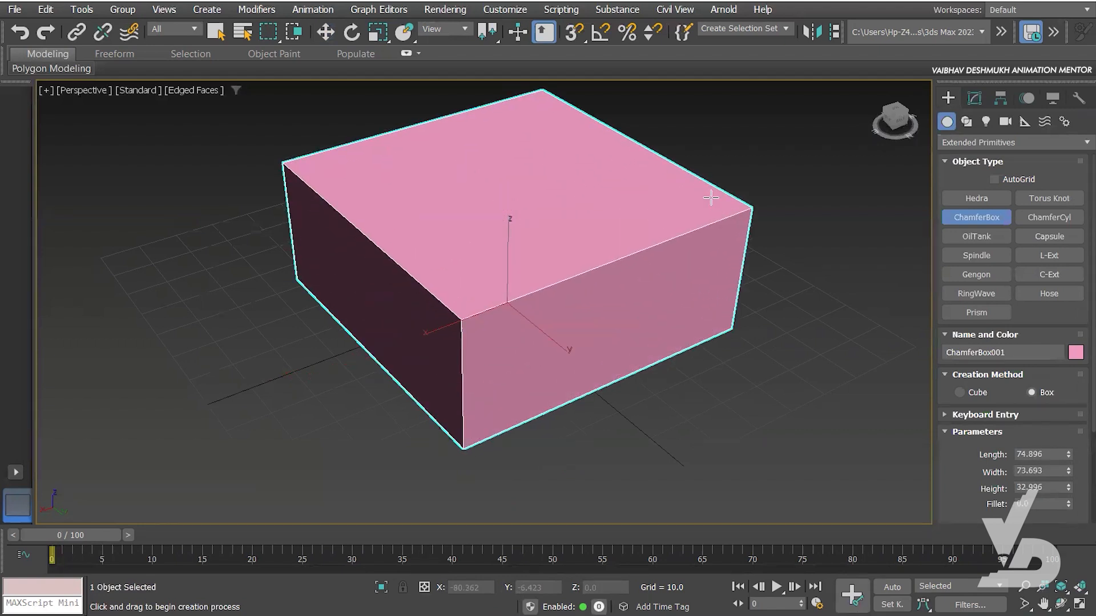
click(567, 252)
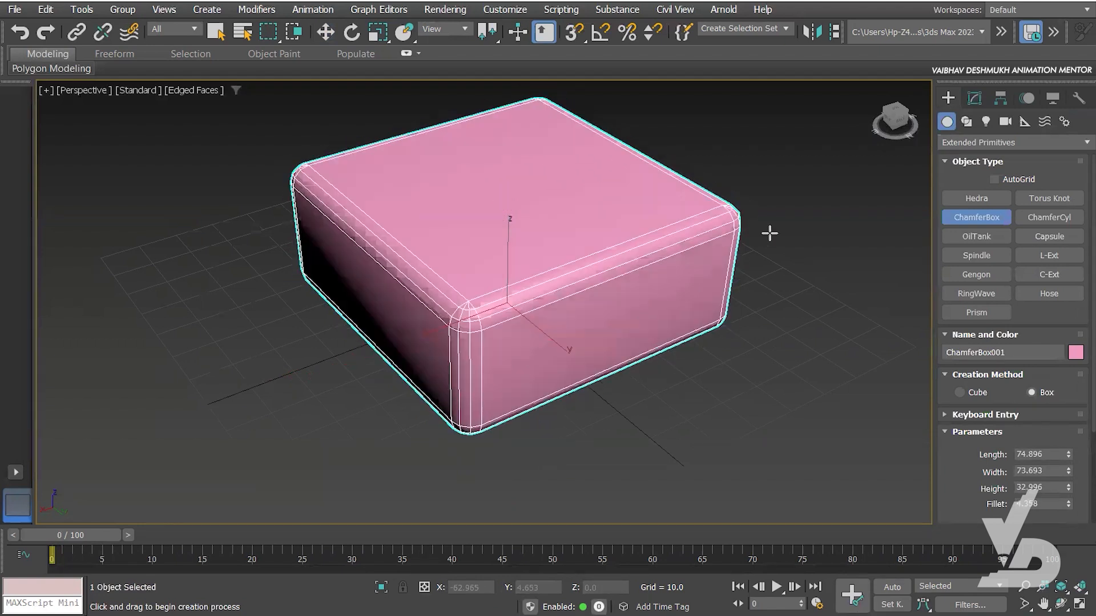
click(713, 235)
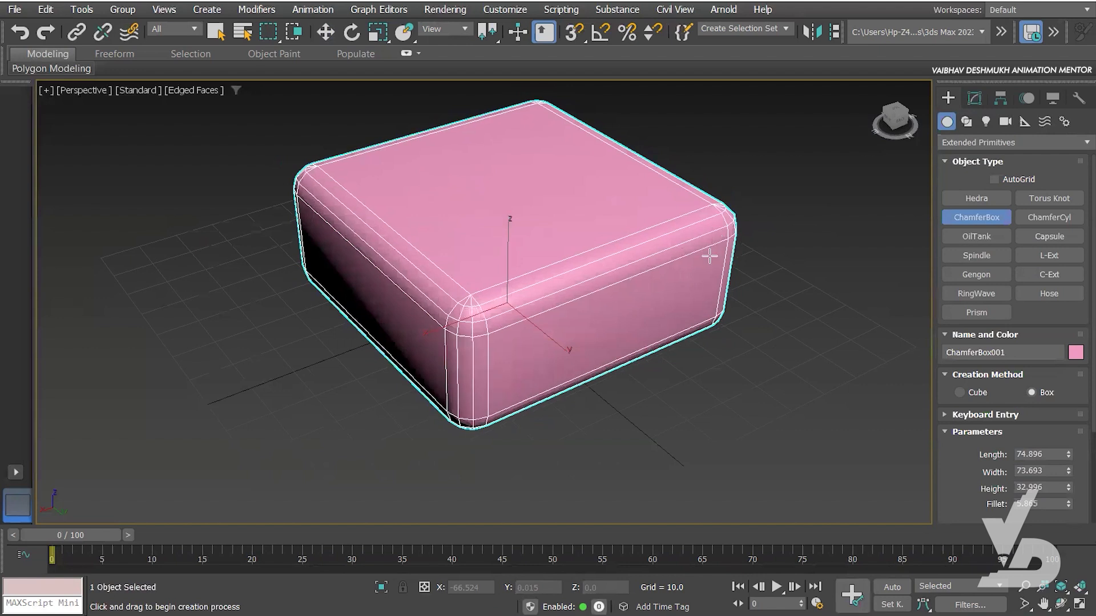
scroll(634, 294, up, 3)
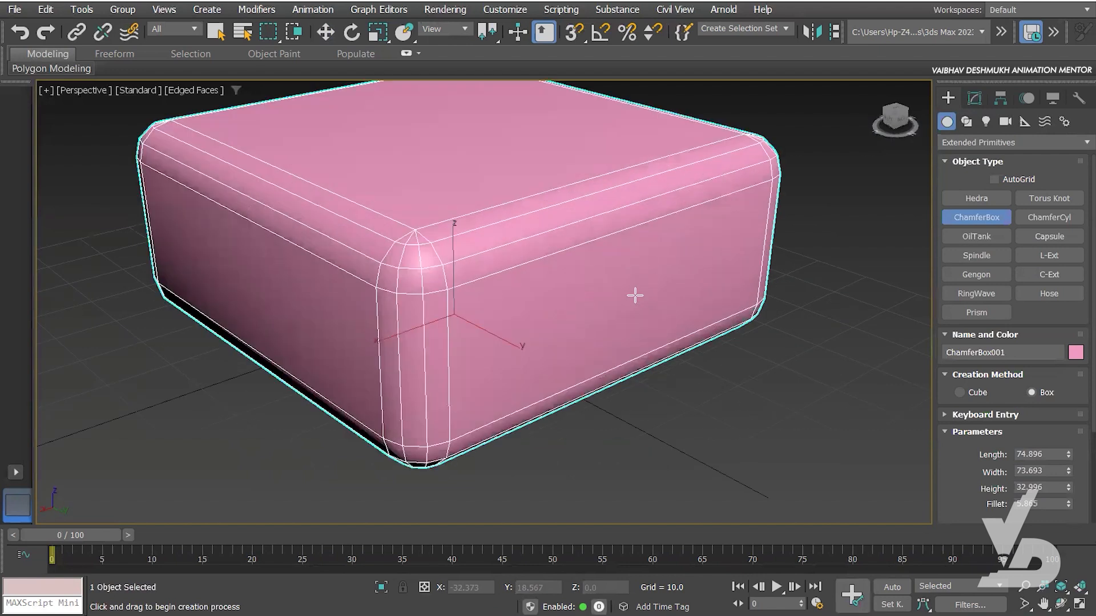
scroll(654, 295, down, 5)
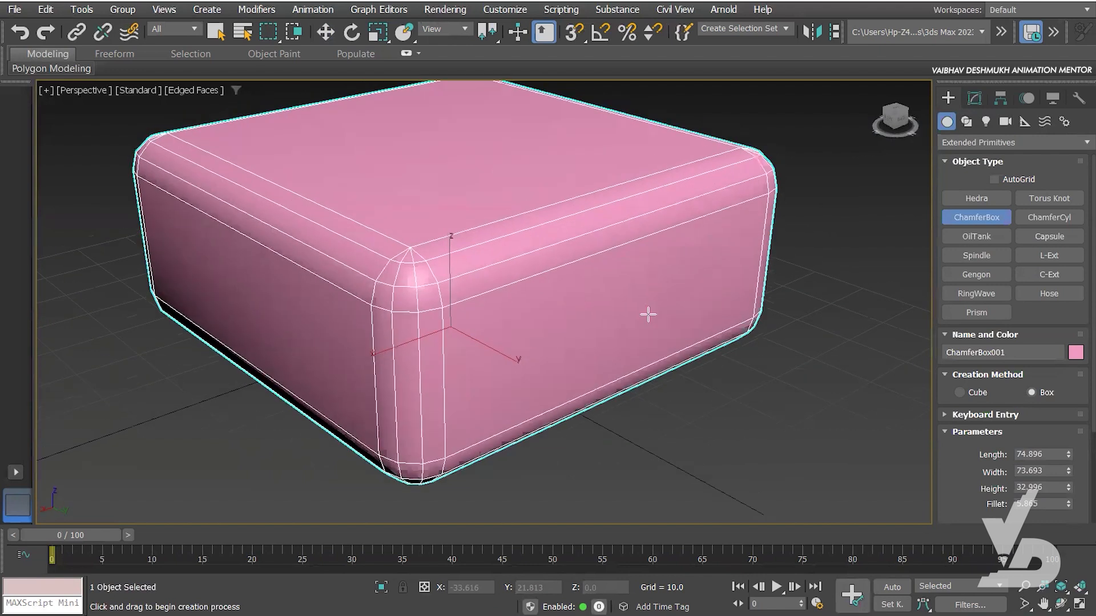
Step: Change the chamfer box's length to 80.888, width to 90.642, height to 30.026 and fillet to 3.46
alt+middle_drag(582, 320, 758, 337)
drag(951, 450, 952, 323)
drag(1068, 326, 1068, 357)
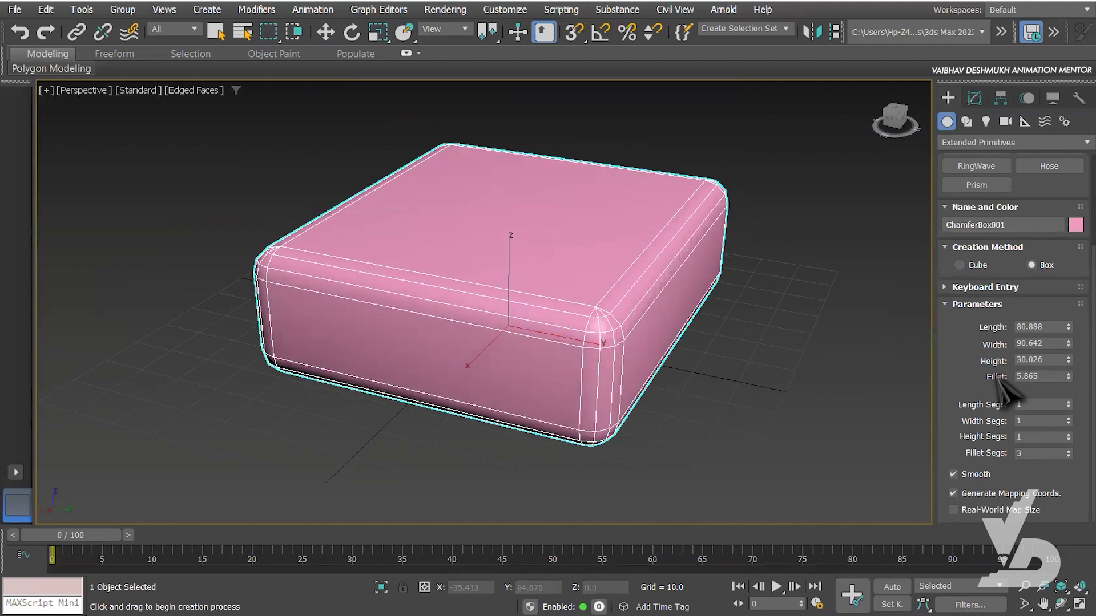
drag(1069, 377, 1061, 216)
drag(1059, 276, 1070, 433)
scroll(617, 378, up, 3)
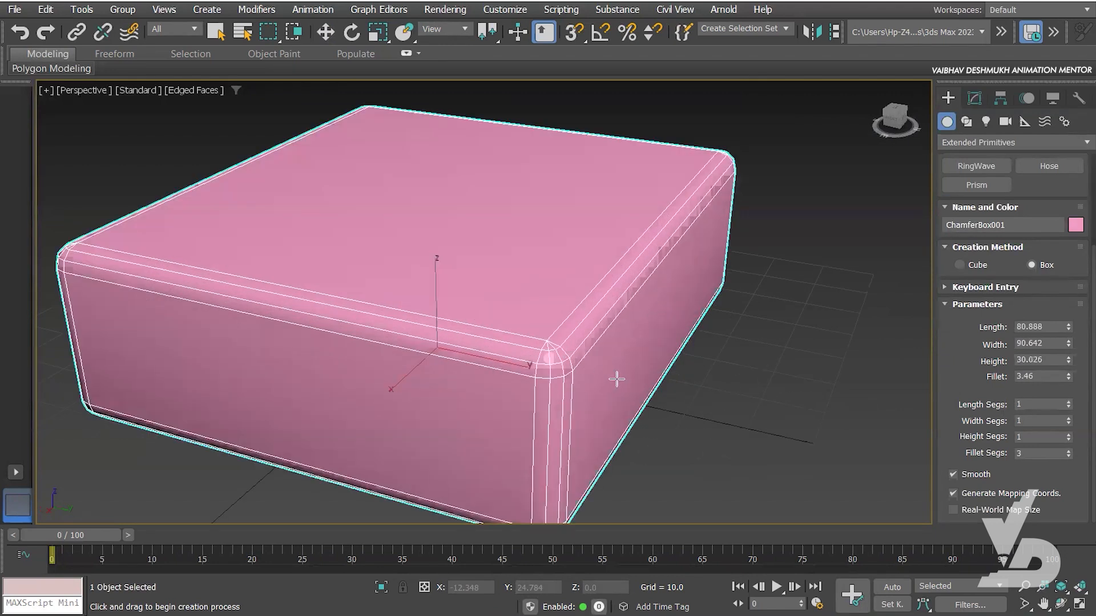
scroll(616, 379, down, 3)
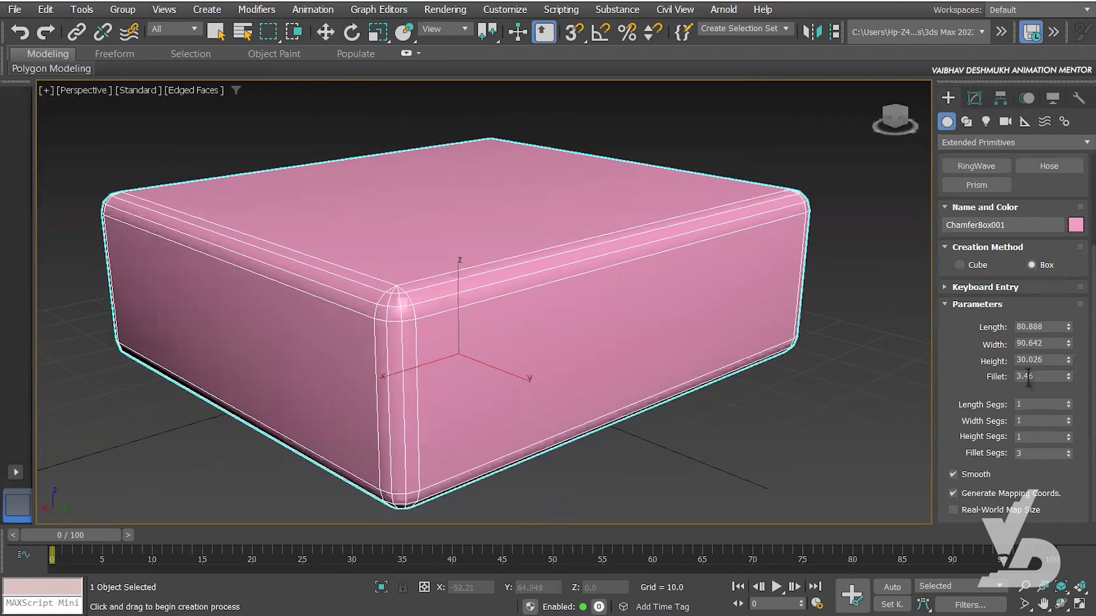
Step: Set the chamfer box to 6 fillet segments and 4 length, width and height segments, with length 98.684 and width 106.958
middle_drag(633, 351, 652, 351)
mouse_move(780, 382)
middle_down()
mouse_move(795, 366)
mouse_move(782, 394)
middle_up()
scroll(998, 455, up, 6)
alt+middle_drag(691, 389, 571, 348)
scroll(256, 194, up, 4)
middle_drag(294, 213, 327, 210)
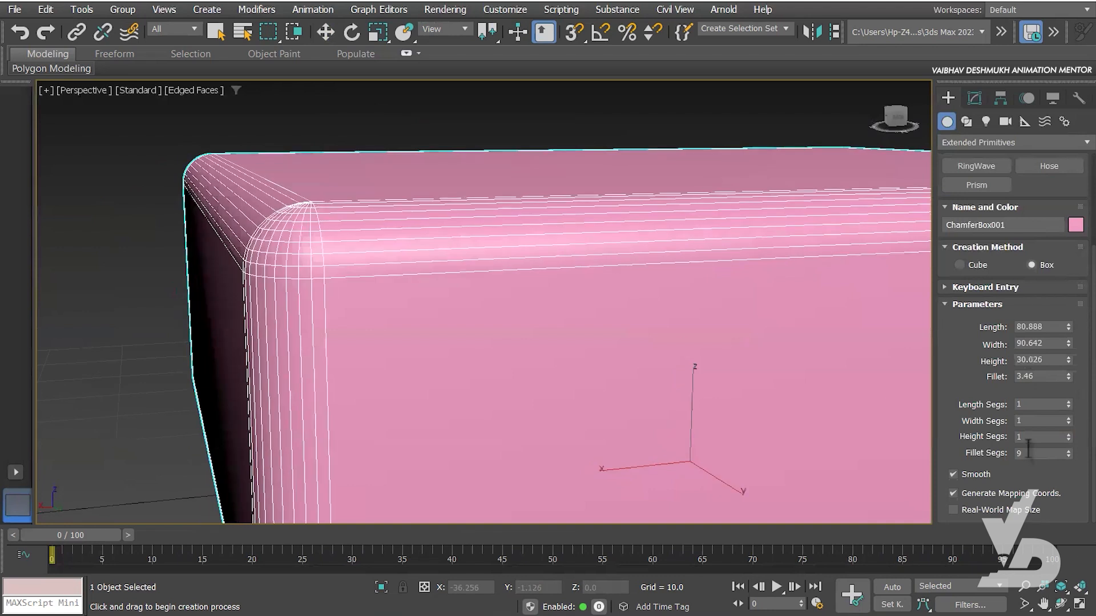
right_click(1068, 455)
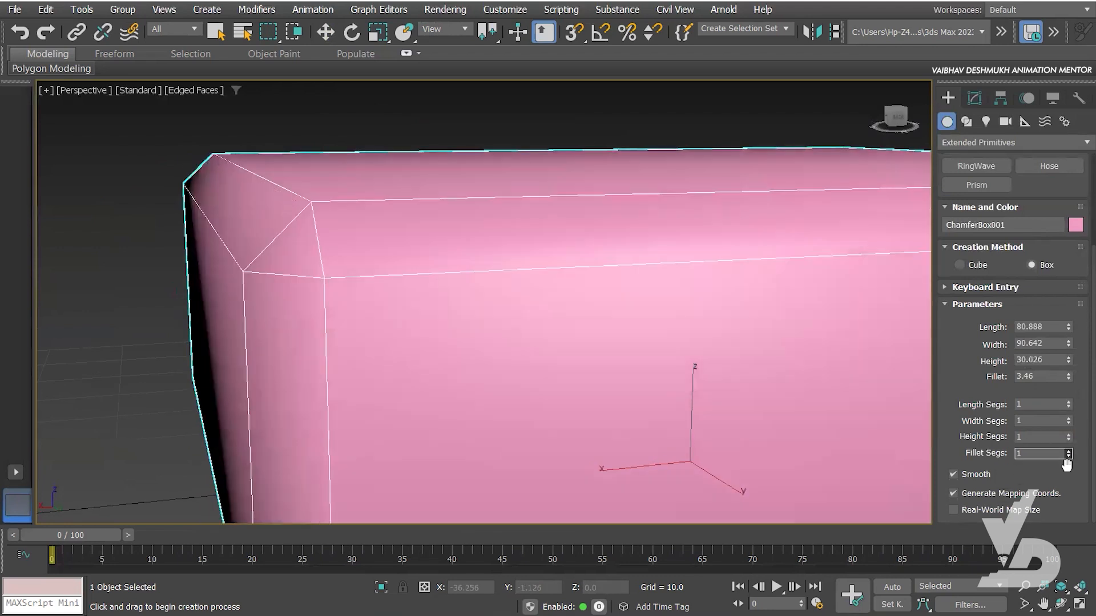
drag(1068, 455, 1055, 446)
scroll(628, 352, down, 6)
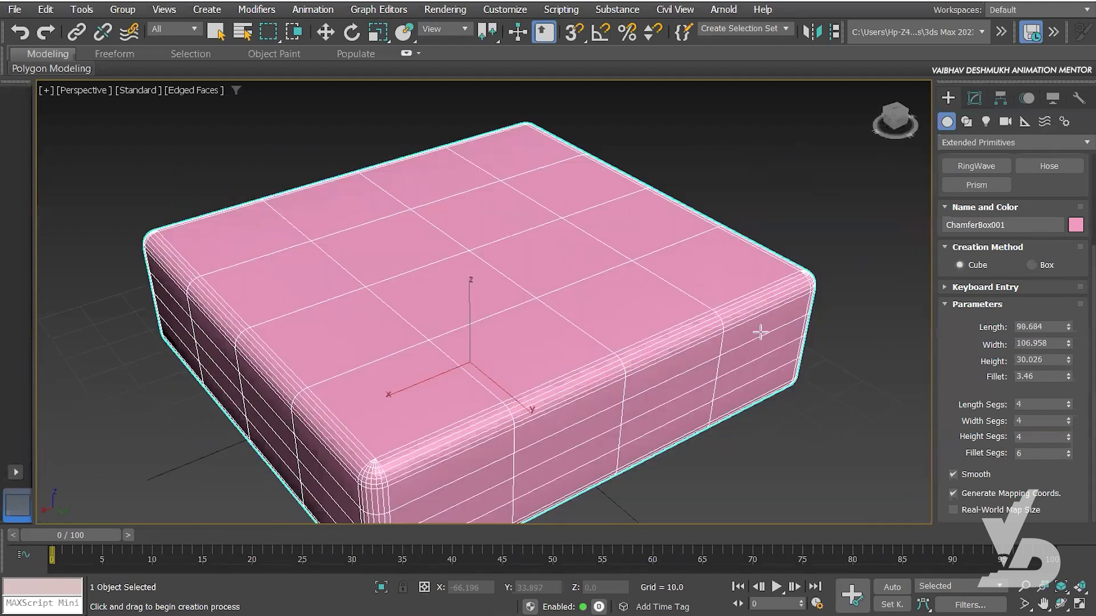
Step: Delete the chamfer box from the scene
middle_drag(760, 332, 748, 338)
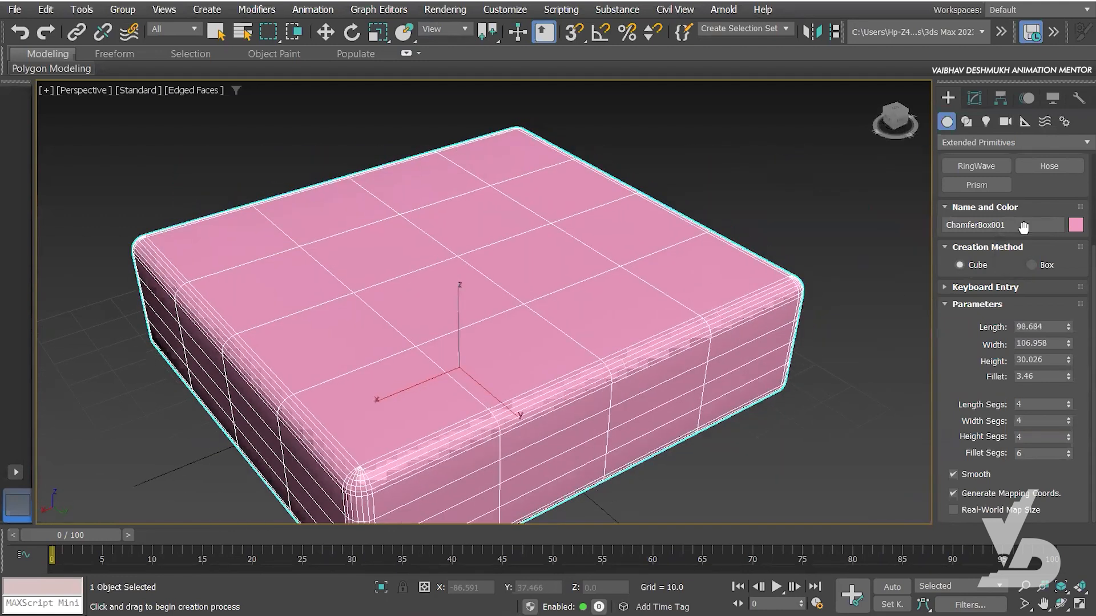
scroll(1005, 240, up, 4)
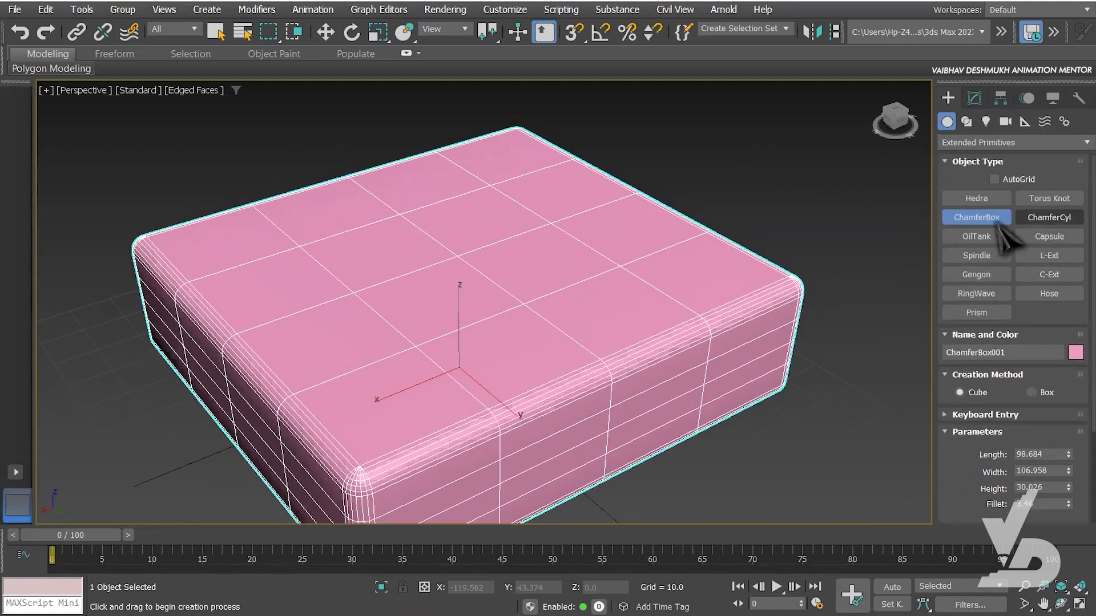
middle_drag(738, 264, 726, 271)
key(Delete)
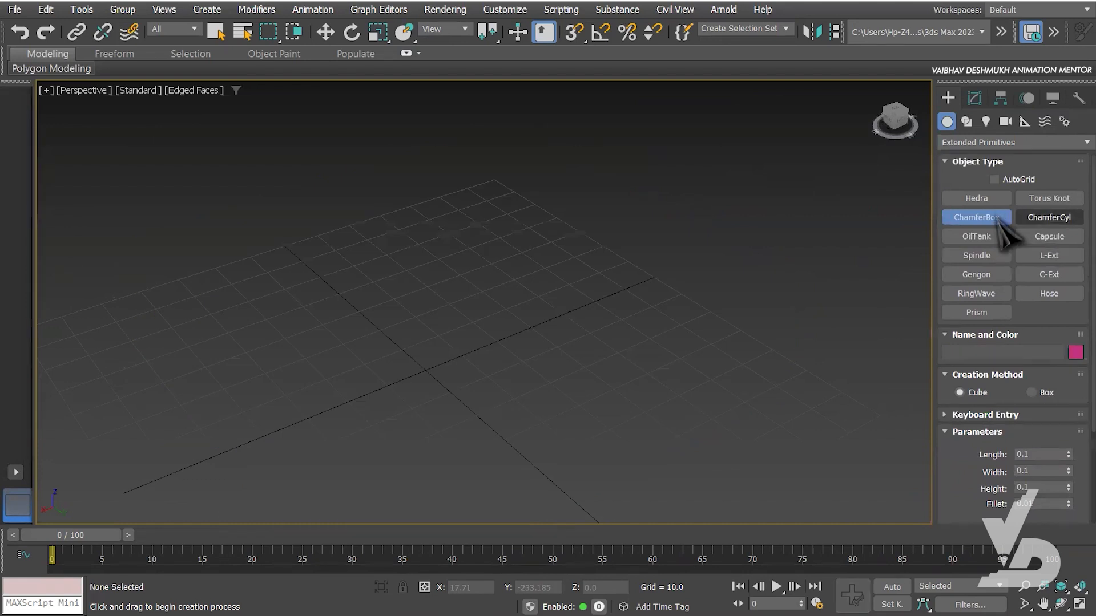
Step: Create an upright ChamferCyl near the grid center with radius about 15, height about 72.6 and fillet about 5.2
click(1034, 218)
scroll(550, 313, down, 2)
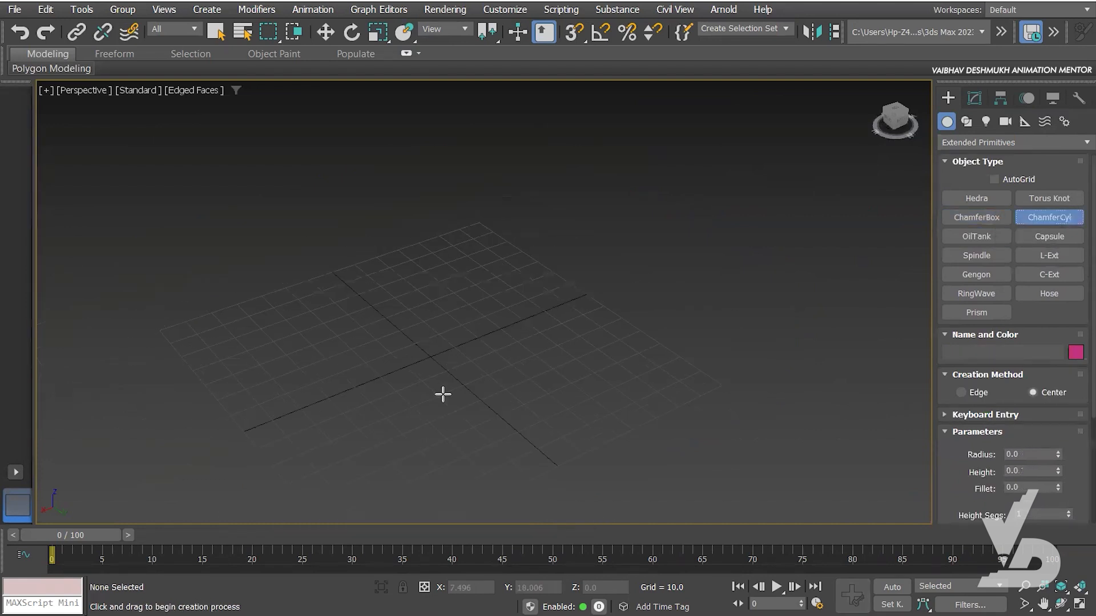
drag(431, 366, 457, 376)
click(427, 146)
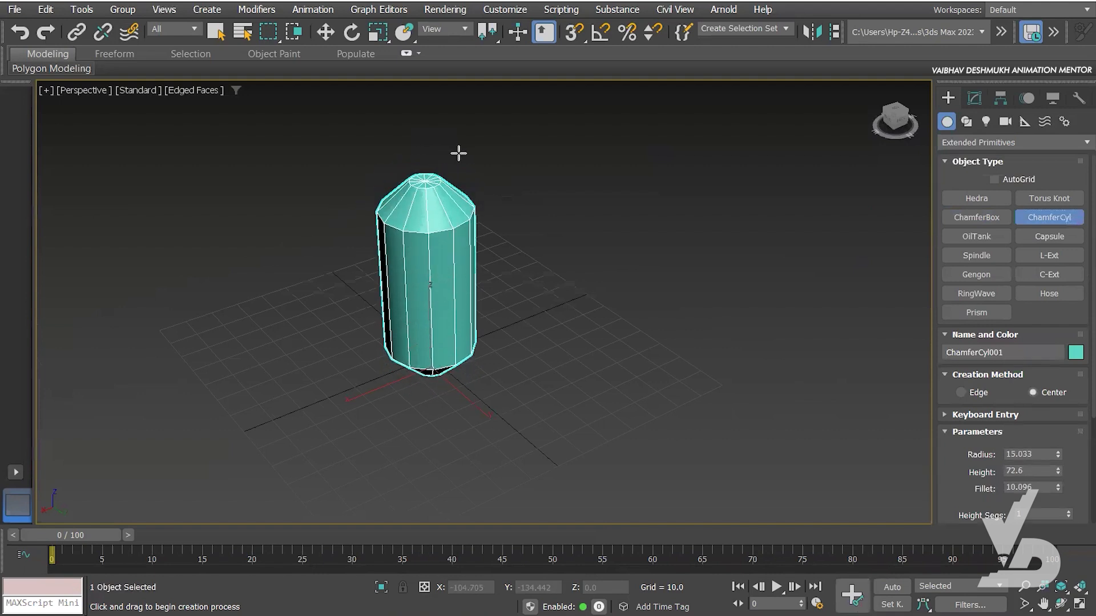
click(430, 165)
middle_drag(452, 239, 485, 287)
scroll(473, 282, up, 2)
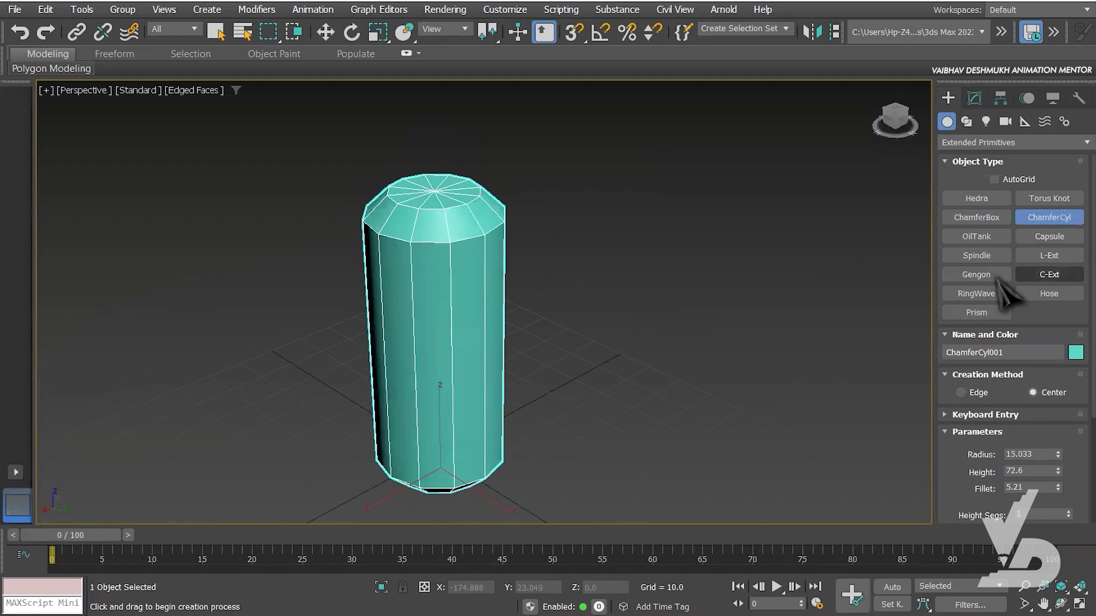
scroll(1045, 286, down, 5)
scroll(1044, 286, down, 1)
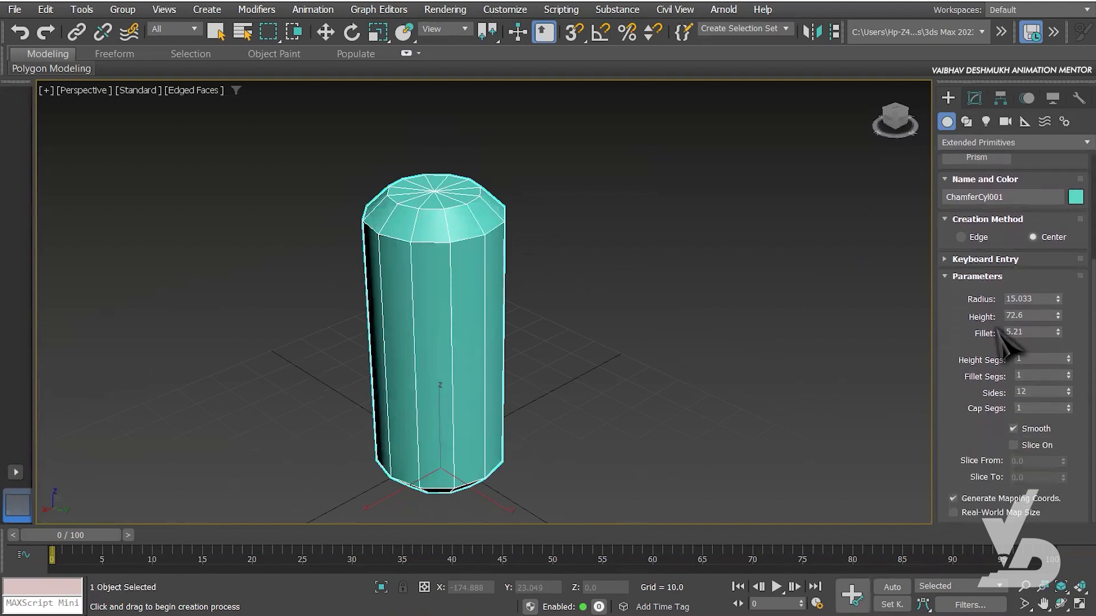
scroll(655, 313, up, 4)
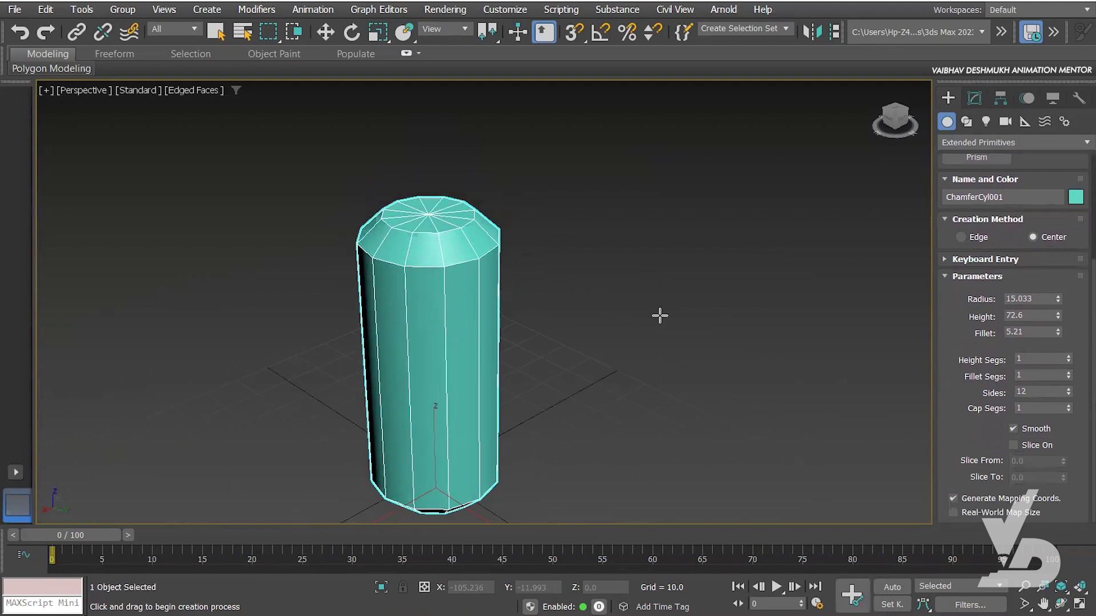
scroll(692, 311, down, 3)
Step: Set the chamfer cylinder's fillet to 7.918 and its fillet segments to 24 in its editable parameters
key(w)
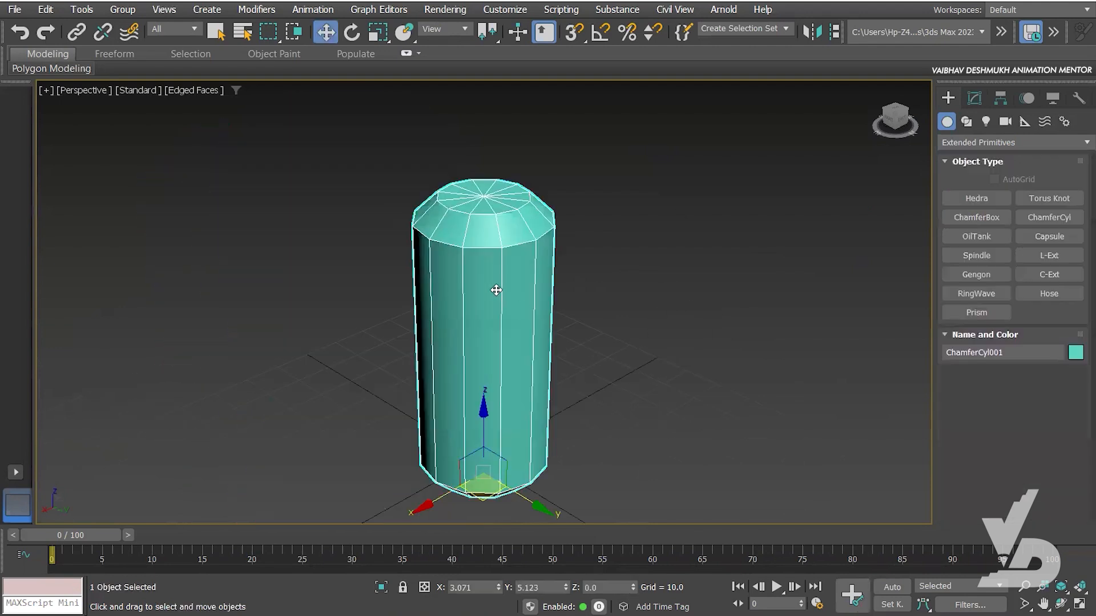
click(974, 98)
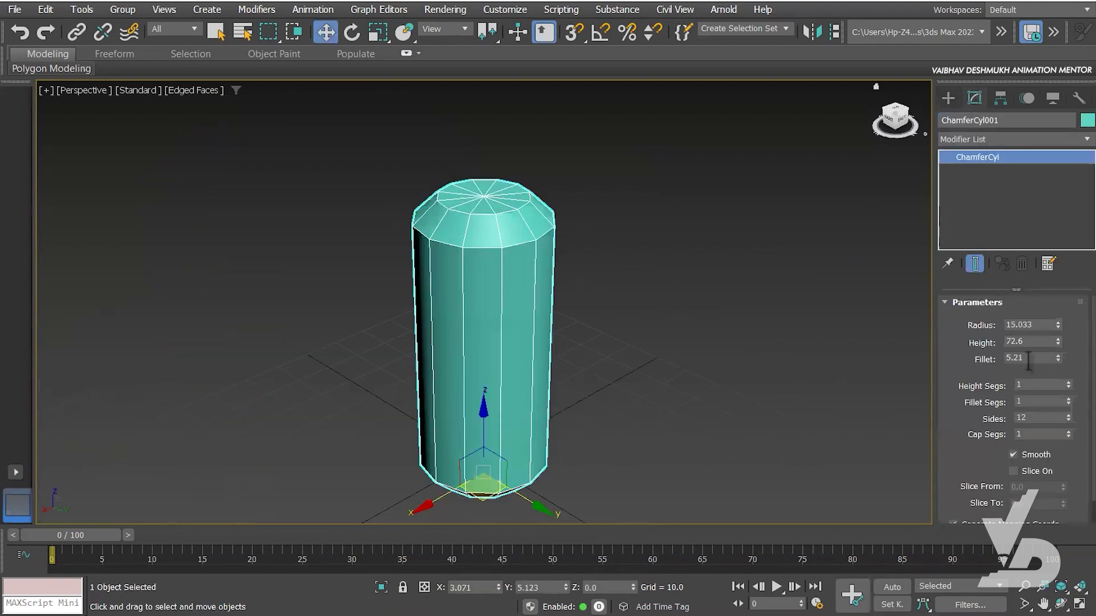
drag(1058, 358, 1058, 326)
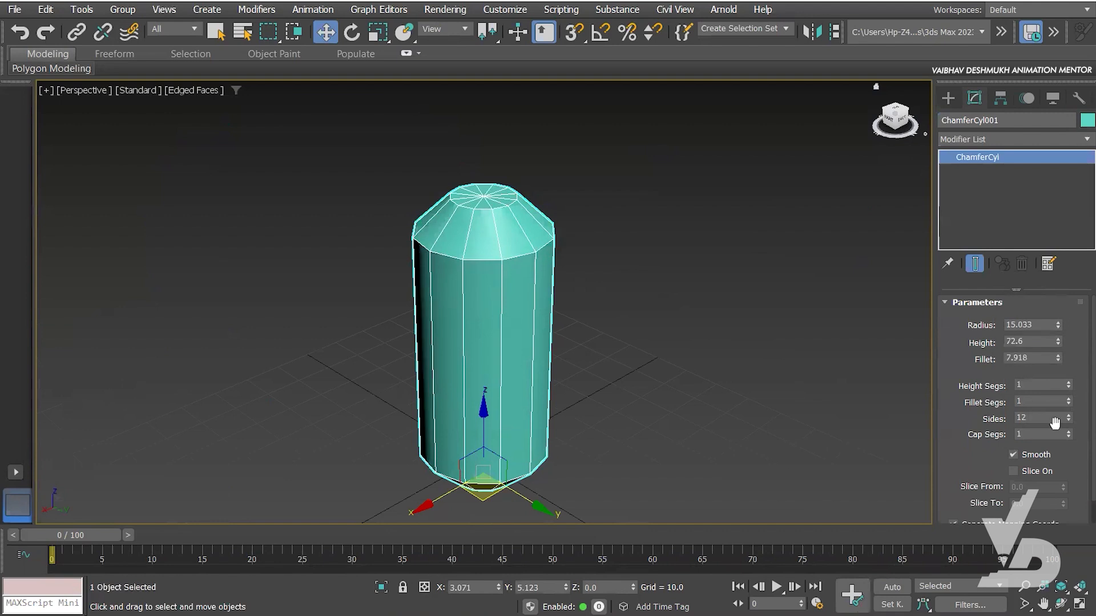
drag(986, 420, 1068, 367)
middle_drag(605, 262, 599, 275)
scroll(504, 233, up, 6)
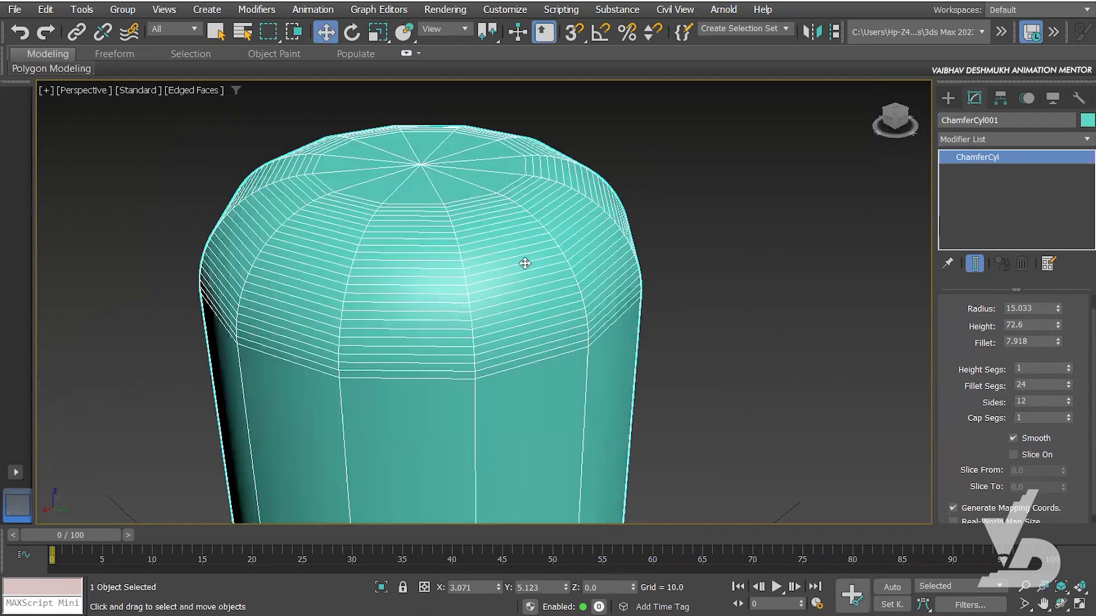
scroll(525, 265, down, 8)
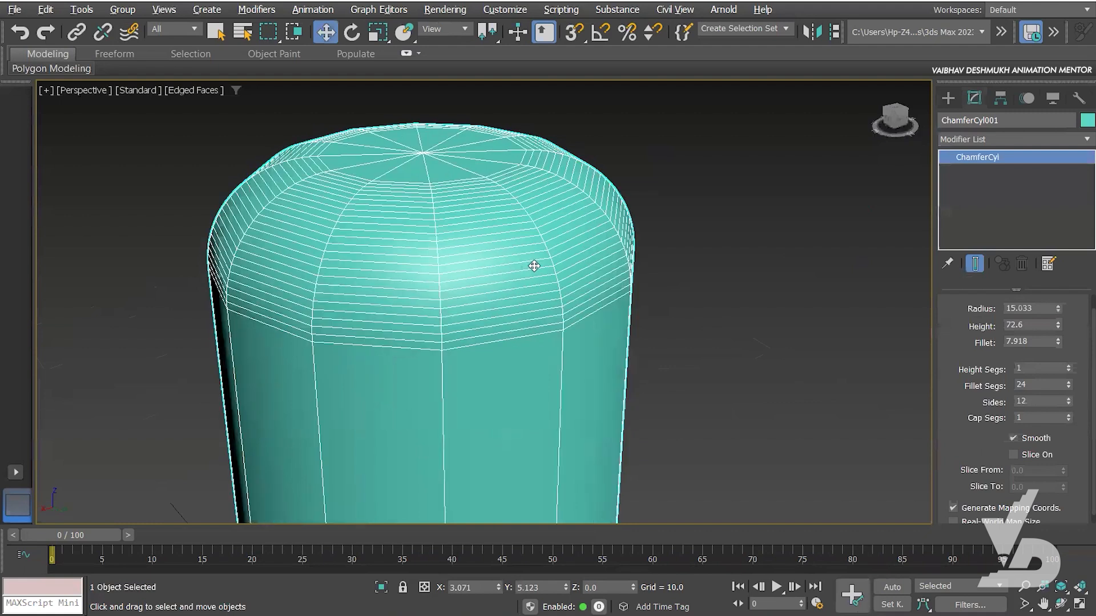
Step: Enable slicing on the chamfer cylinder, with the slice running from 80.5 to -215.5
alt+middle_drag(614, 342, 531, 282)
scroll(528, 279, down, 3)
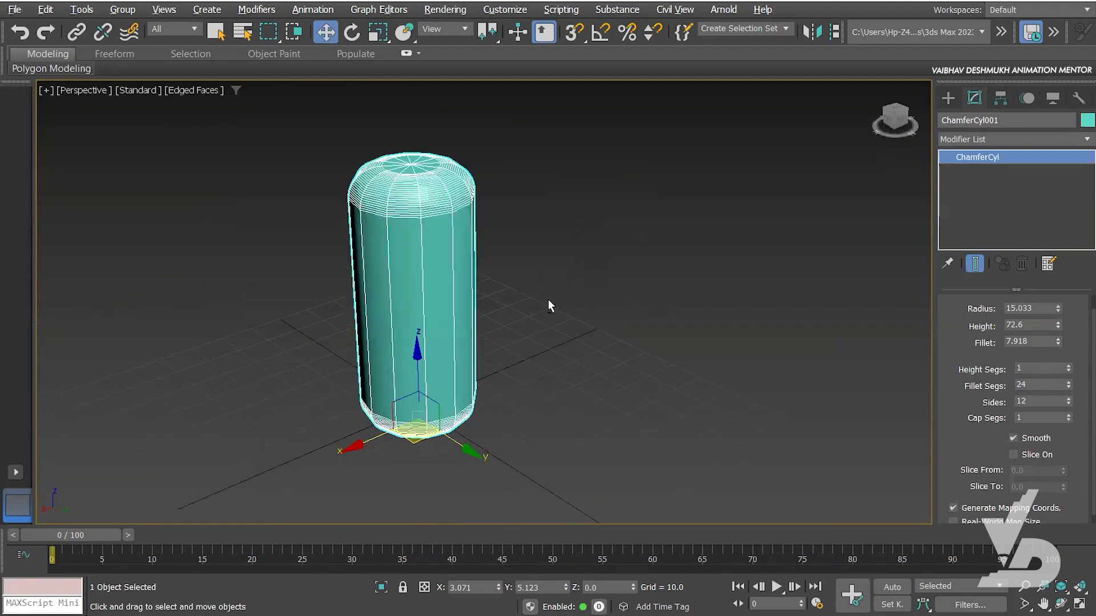
mouse_move(1068, 401)
mouse_down()
mouse_move(1069, 369)
mouse_move(1069, 399)
mouse_up()
click(1012, 455)
middle_drag(651, 313, 673, 348)
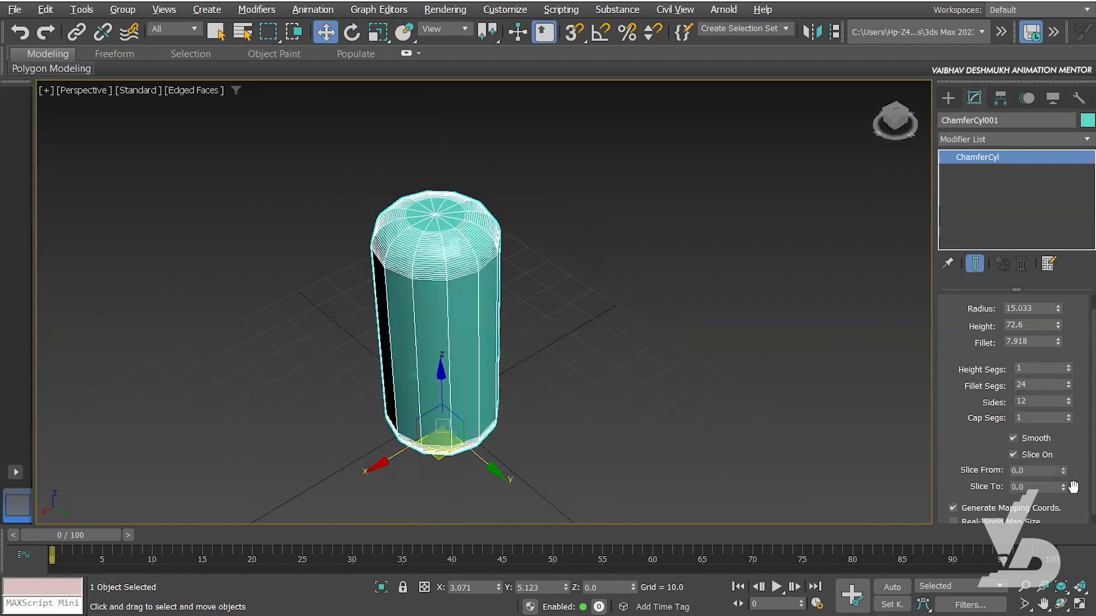
drag(1063, 470, 1079, 369)
drag(1063, 487, 1063, 136)
middle_drag(639, 276, 628, 300)
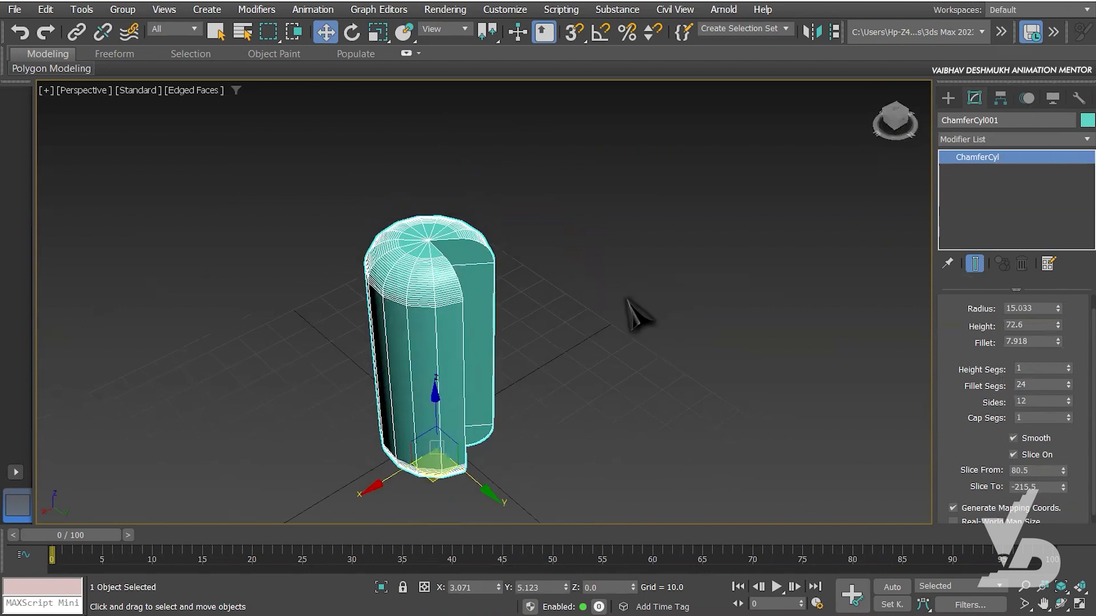
Step: Delete the chamfer cylinder and create an OilTank with radius about 14.1, height about 71.1 and cap height about 5.5
key(Delete)
click(947, 98)
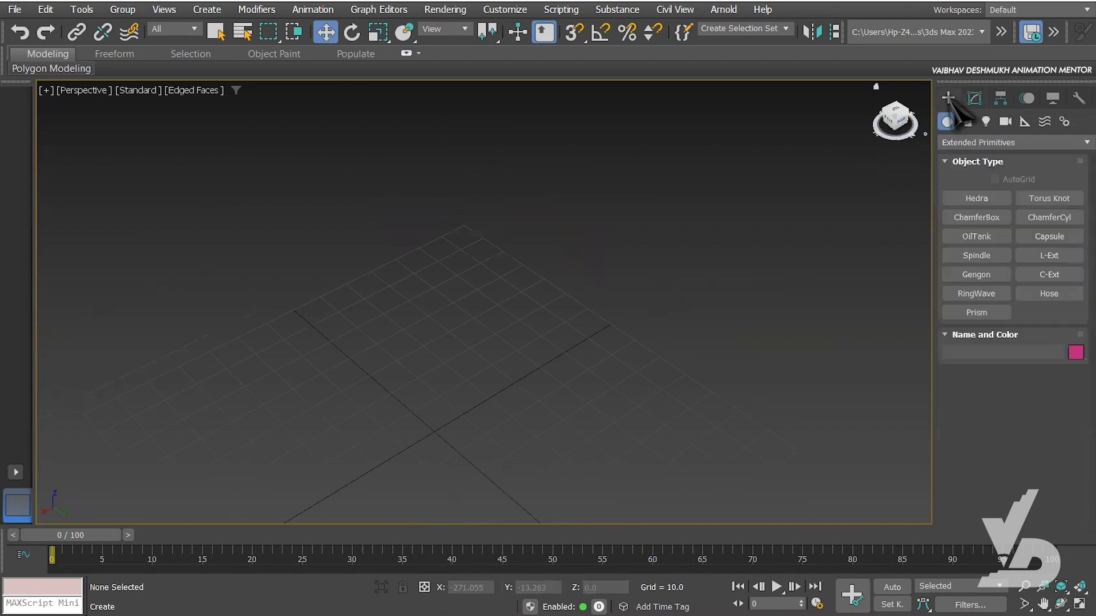
click(993, 239)
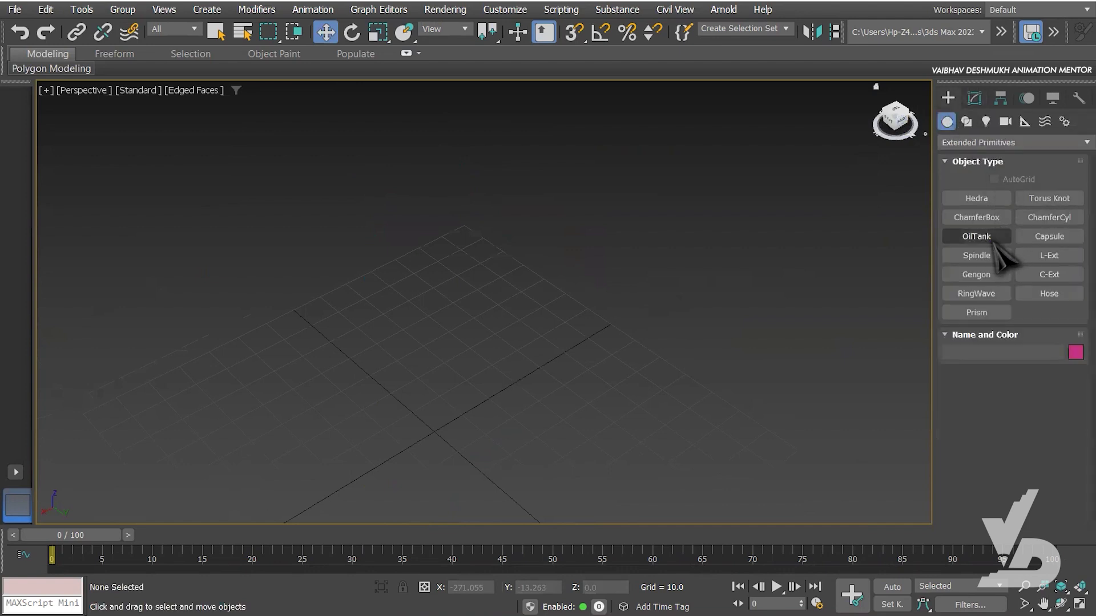
middle_drag(489, 427, 533, 372)
drag(508, 380, 524, 364)
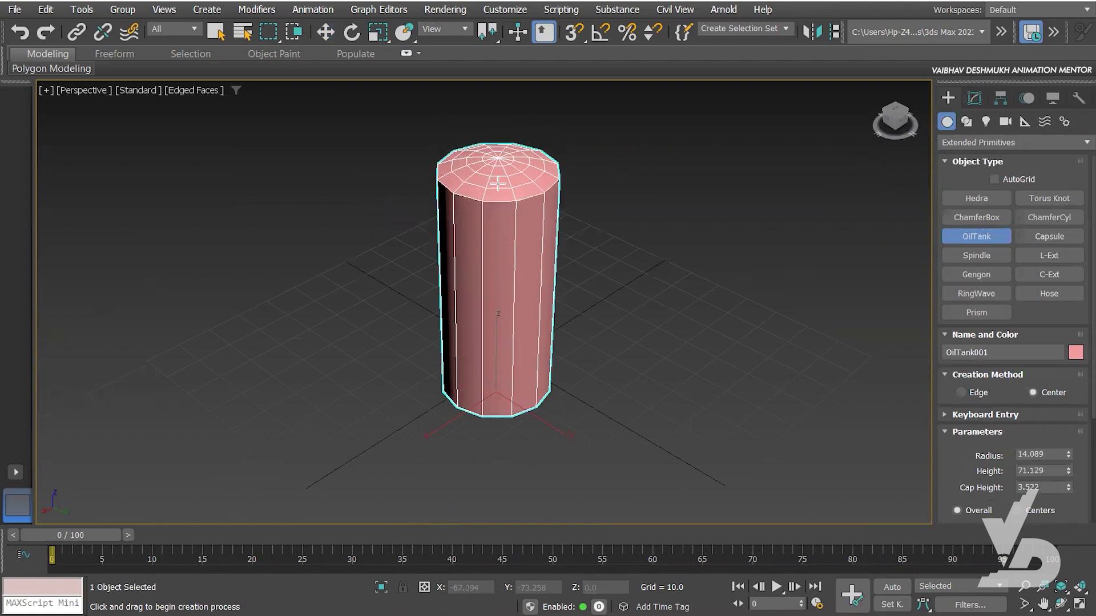
alt+middle_drag(551, 280, 527, 240)
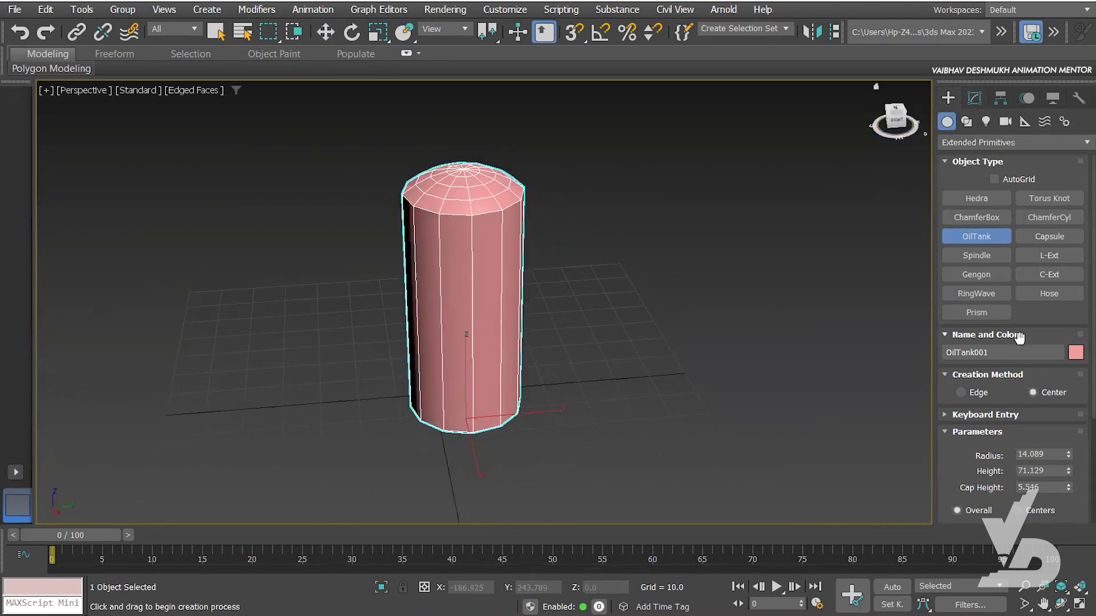
Step: Set the oil tank's radius to 17.611, its height to 76.108 and its cap height to 7.82
drag(967, 437, 989, 304)
drag(1068, 301, 1061, 149)
drag(1060, 222, 1070, 305)
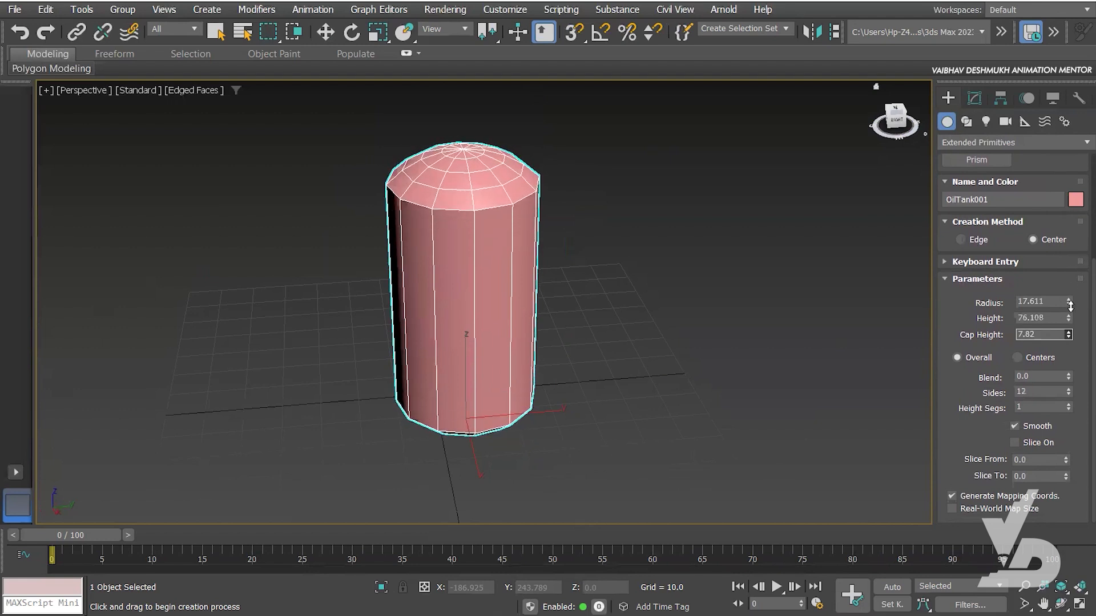
Step: Set the oil tank's blend to 2.6, its sides to 11 and its height segments to 6
drag(1068, 376, 1071, 351)
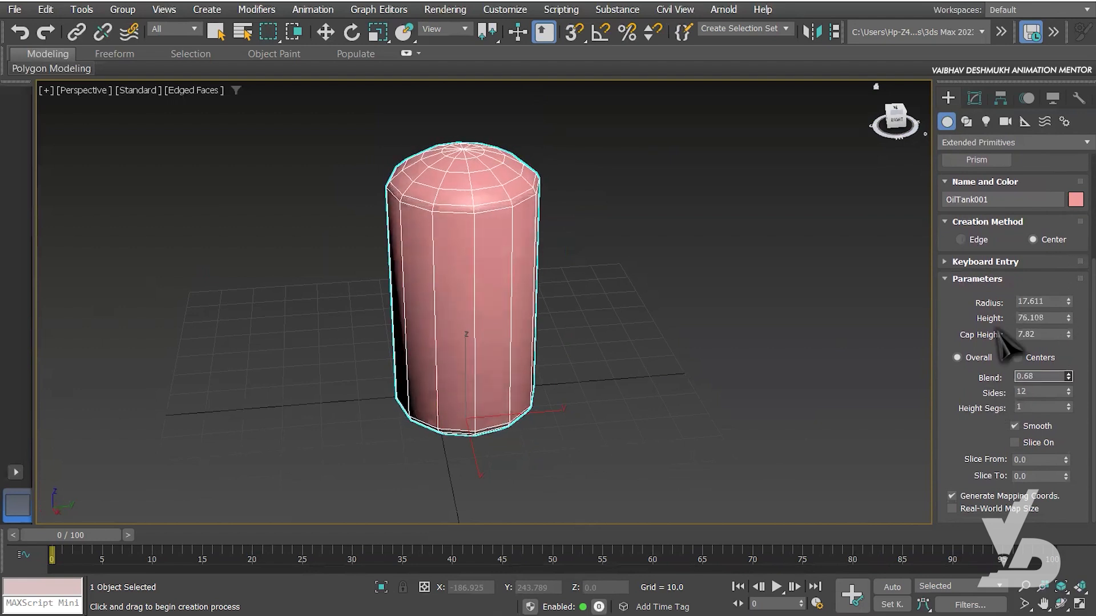
scroll(443, 226, up, 5)
scroll(489, 301, up, 4)
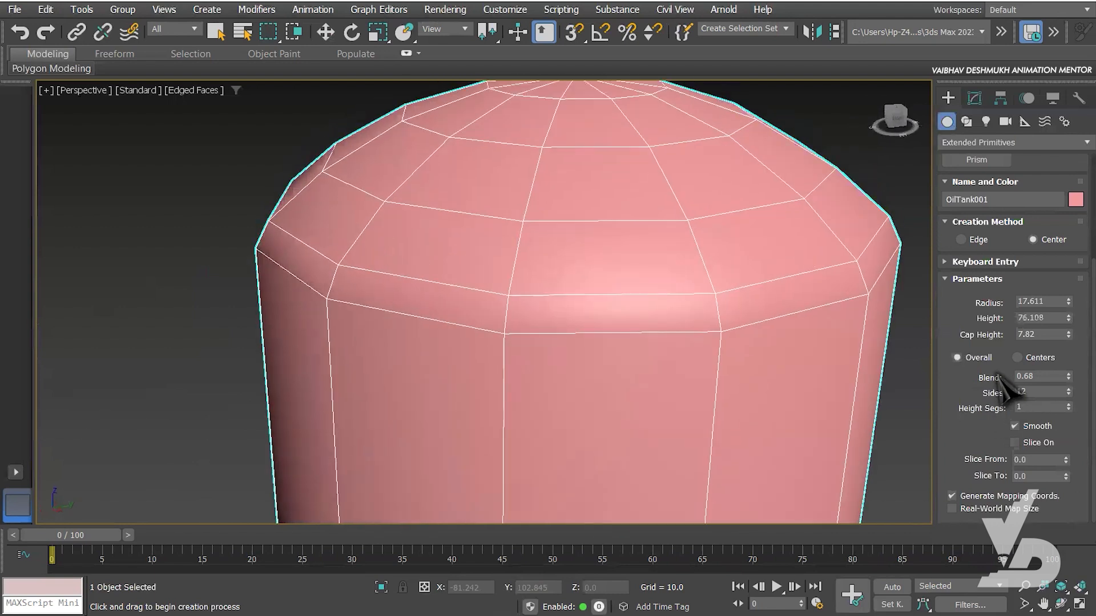
drag(1070, 371, 154, 250)
mouse_move(1068, 392)
mouse_down()
mouse_move(1065, 345)
mouse_move(1067, 392)
mouse_up()
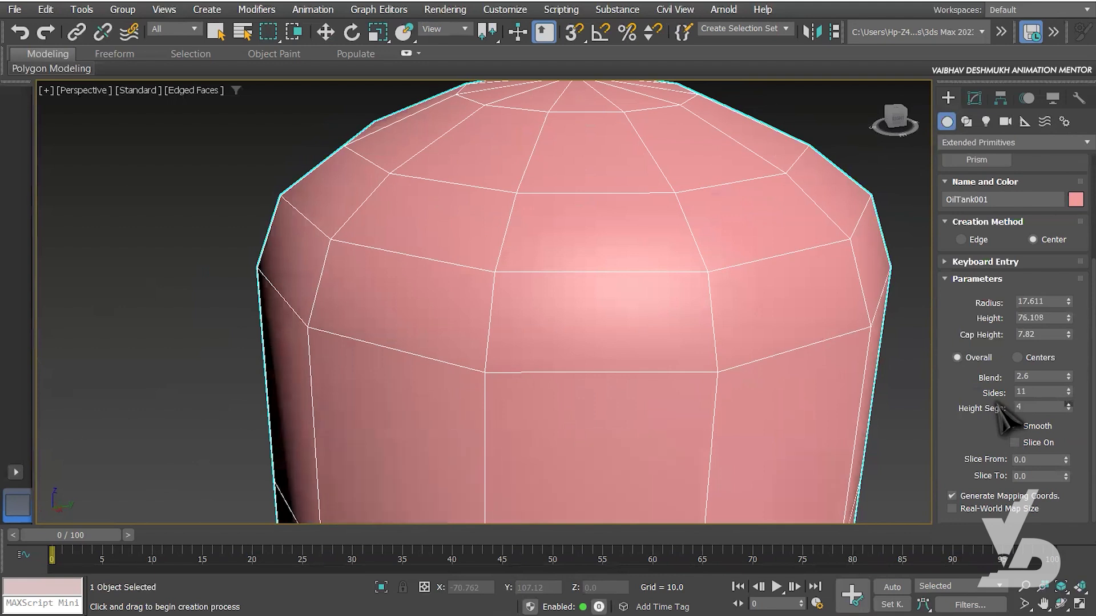
key(z)
scroll(996, 407, up, 2)
mouse_move(639, 344)
middle_down()
mouse_move(581, 359)
mouse_move(626, 354)
middle_up()
scroll(581, 360, up, 3)
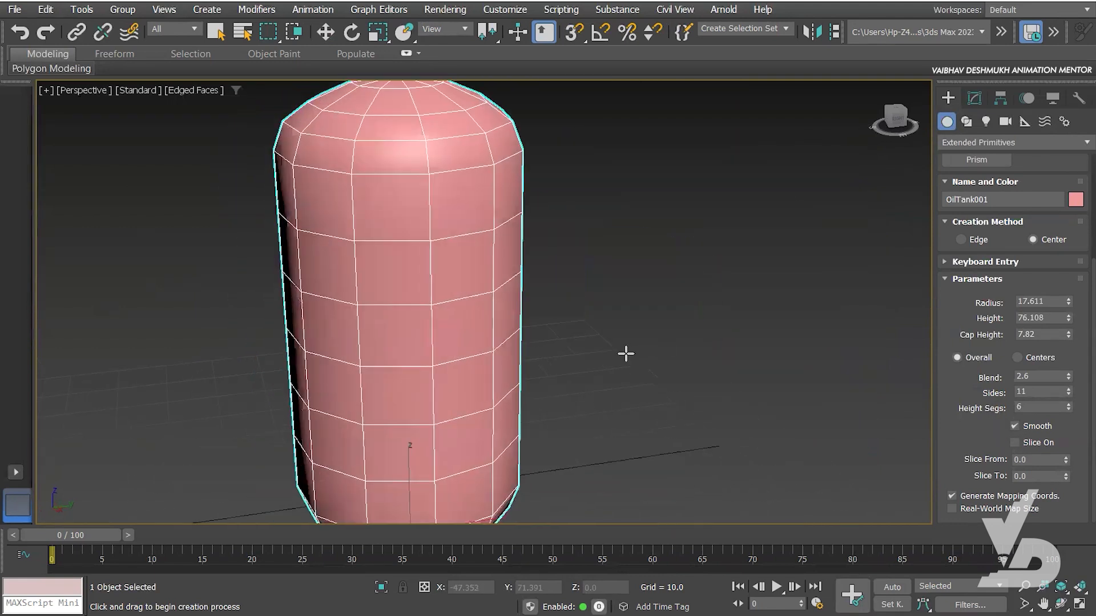
Step: Enable slicing on the oil tank, with the slice running from 213 to -33
scroll(626, 354, down, 4)
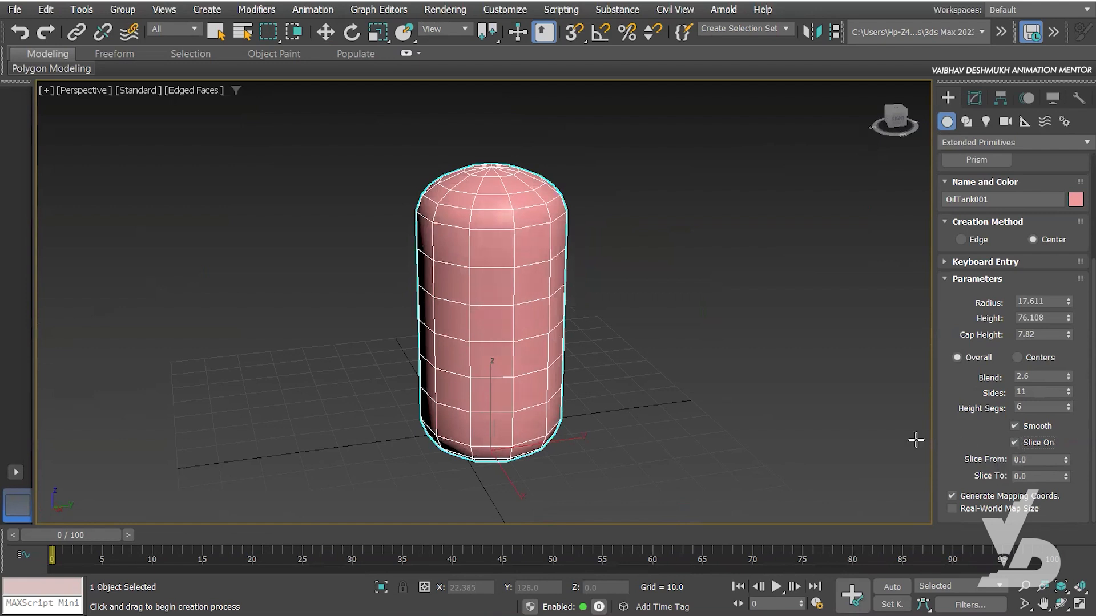
middle_drag(735, 376, 710, 379)
drag(997, 462, 997, 268)
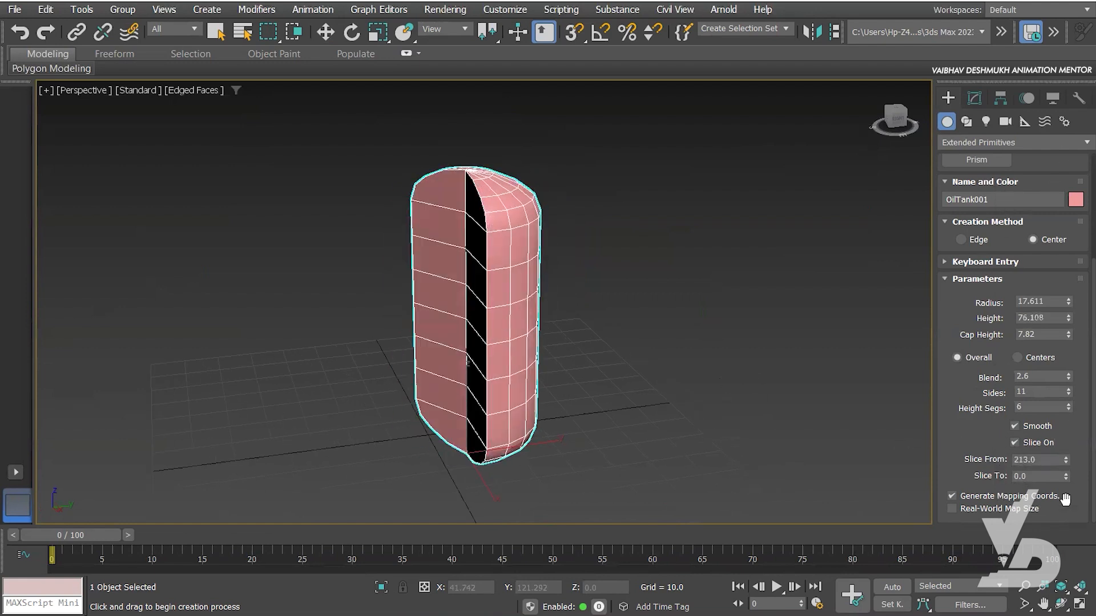
drag(1065, 476, 1048, 517)
alt+middle_drag(637, 339, 595, 401)
scroll(624, 358, down, 3)
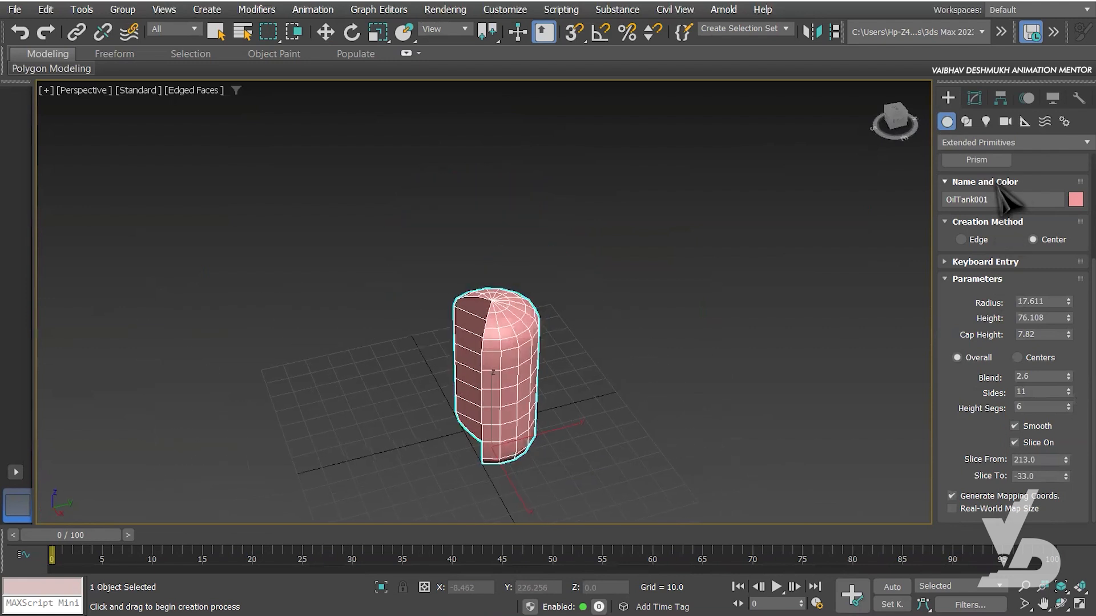
Step: Remove the oil tank and create a Capsule with radius about 13.9 and height about 105.3 near the grid's centre
drag(1050, 286, 1050, 438)
middle_drag(689, 345, 640, 311)
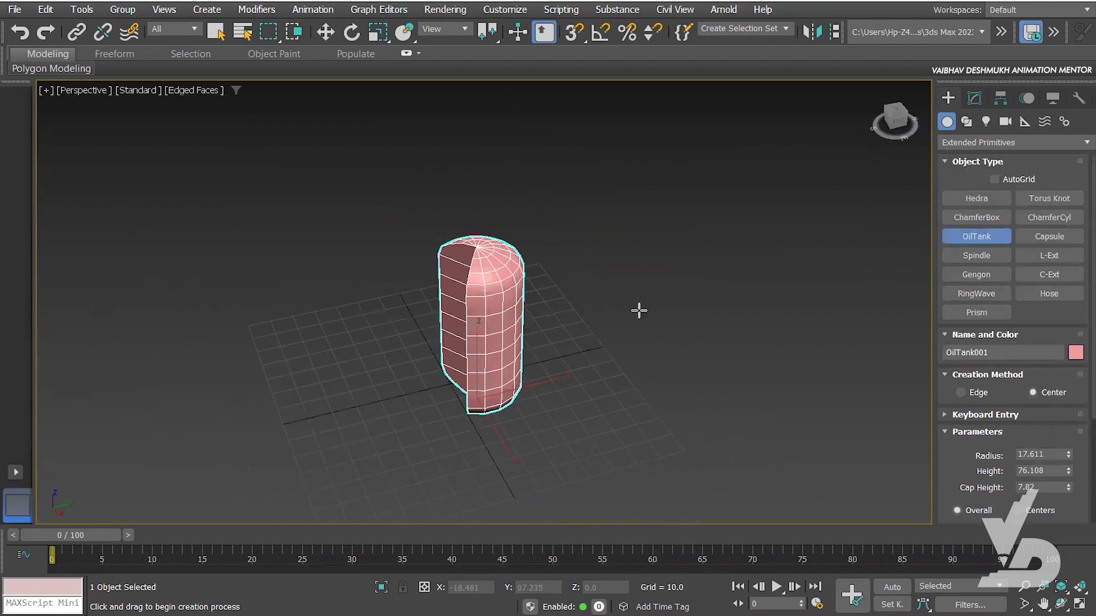
key(ctrl+z)
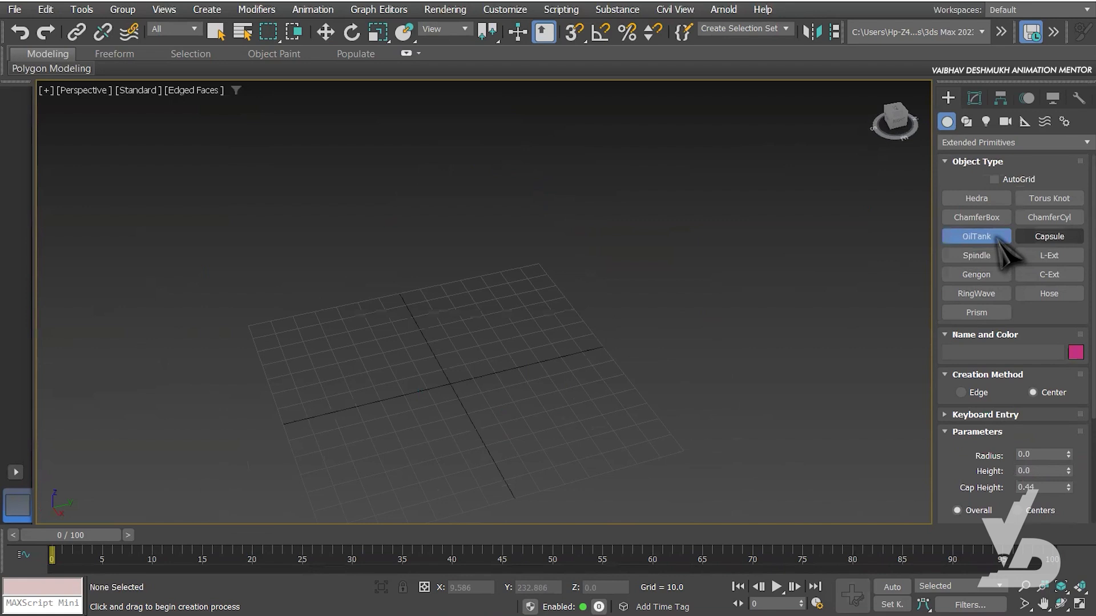
click(1049, 236)
drag(444, 386, 477, 371)
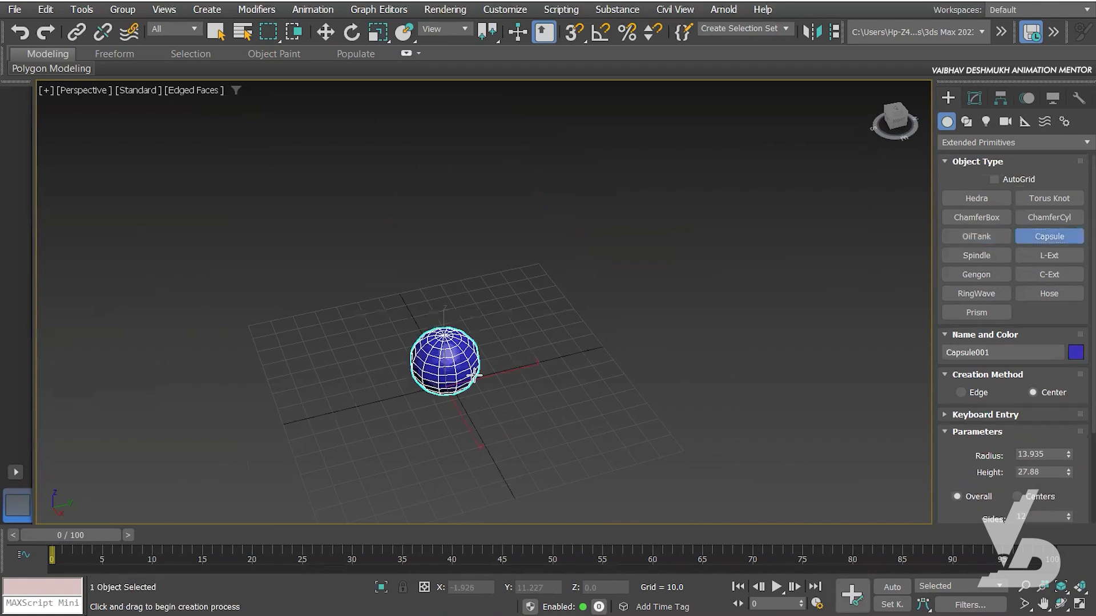
alt+middle_drag(461, 249, 490, 280)
scroll(436, 242, up, 3)
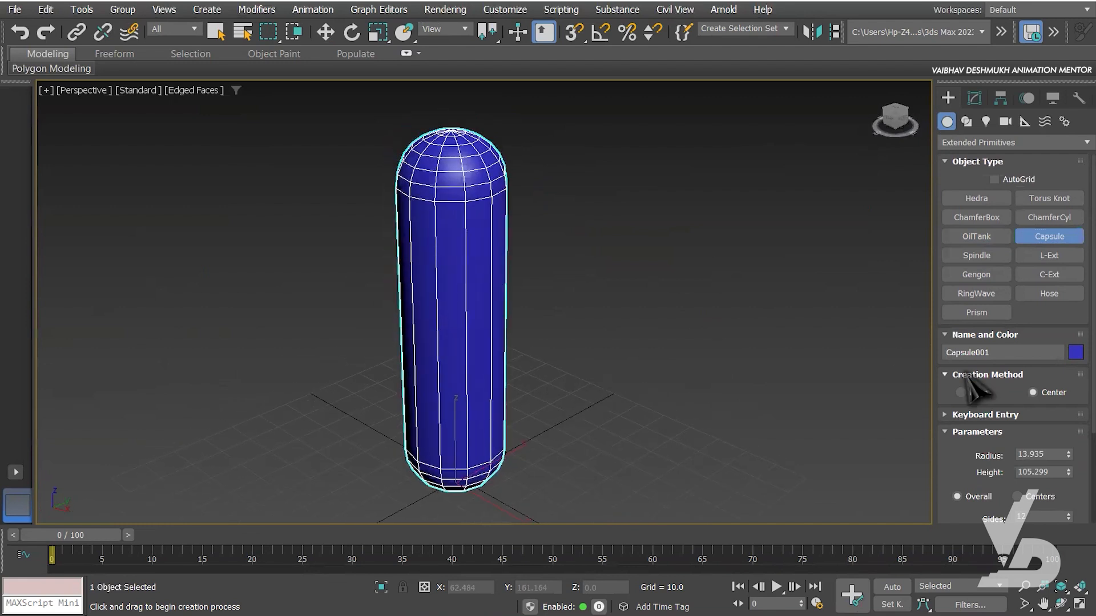
Step: Set the capsule's radius to 12.82, its height to 77.921 and its height segments to 13
drag(954, 449, 969, 318)
drag(1069, 329, 1069, 399)
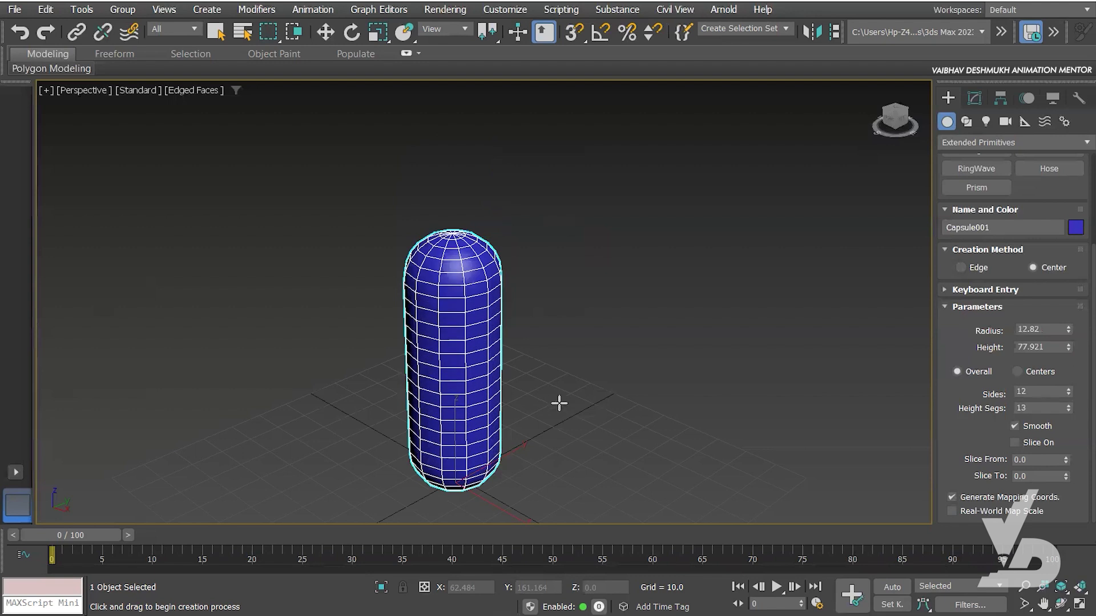
middle_drag(557, 403, 579, 389)
Step: Enable slicing on the capsule, with the slice running from 170.5 to -58.5
drag(1064, 457, 1080, 399)
drag(1065, 476, 1065, 503)
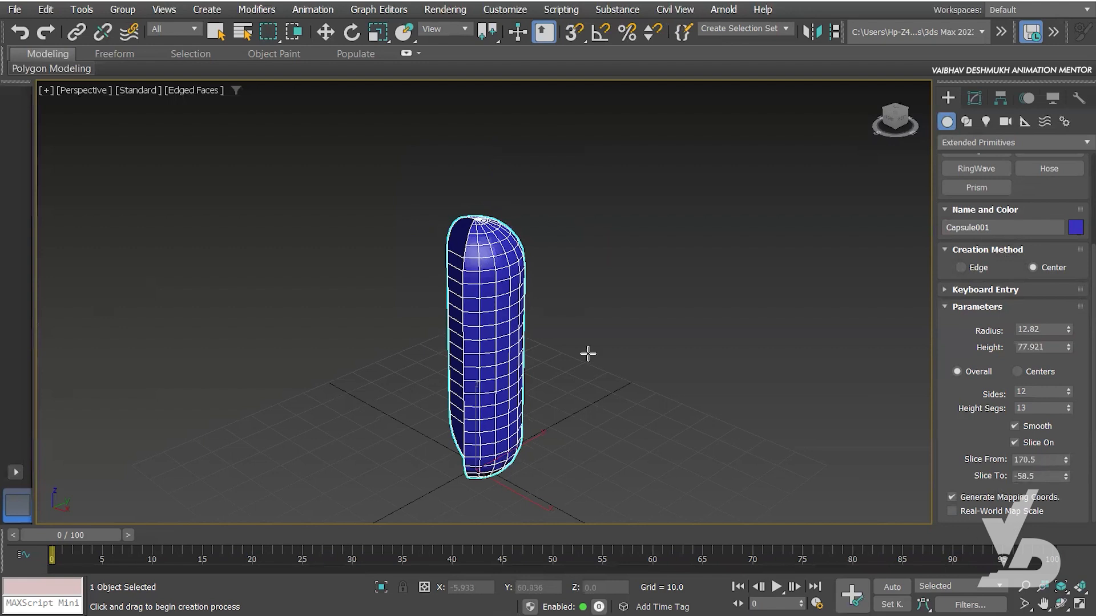
middle_drag(588, 354, 582, 355)
Step: Delete the capsule and create a Spindle with radius about 30.2, height about 46 and cap height about 23
key(Delete)
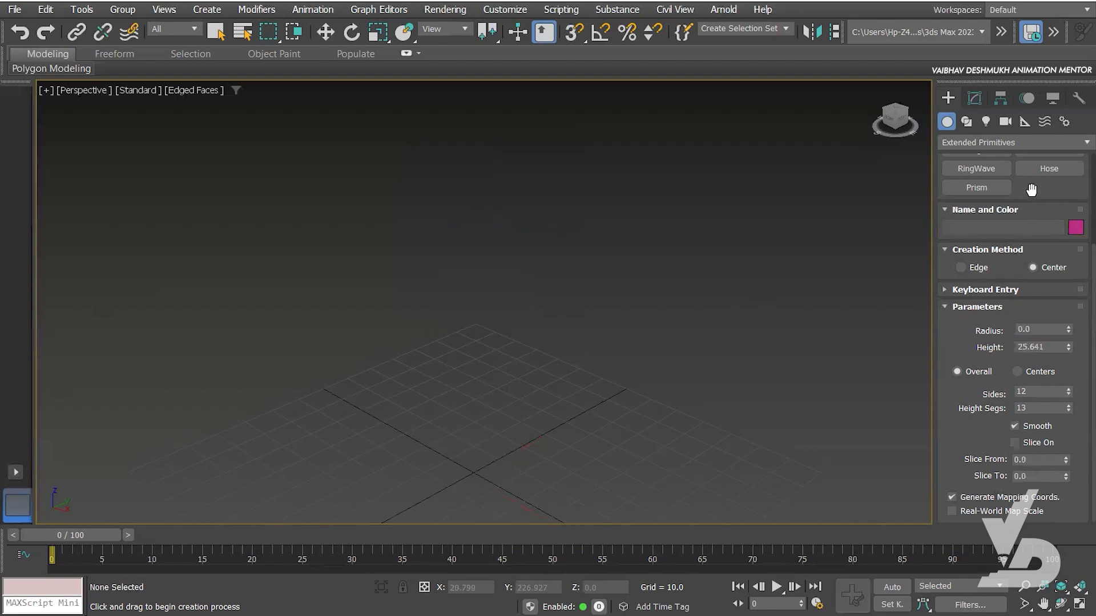
drag(1032, 189, 1031, 394)
click(994, 259)
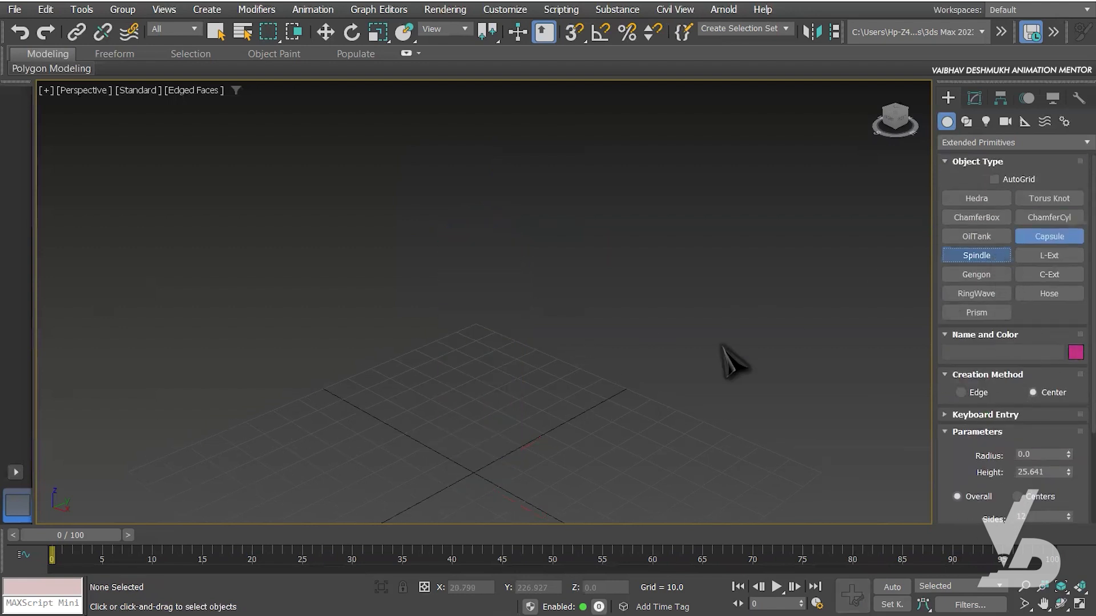
middle_drag(603, 327, 631, 296)
drag(530, 361, 591, 320)
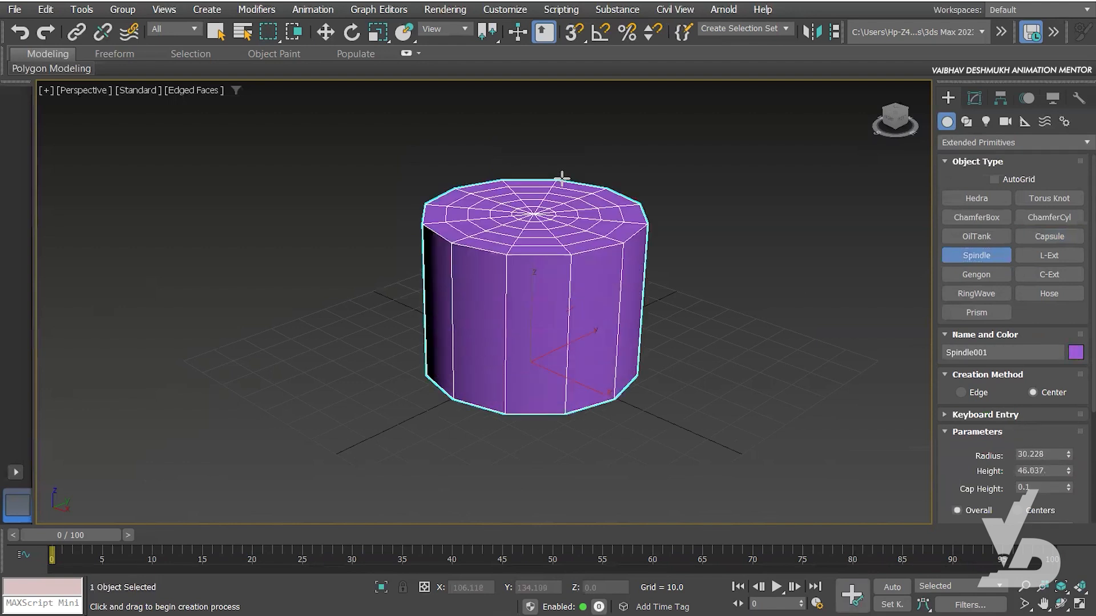
click(508, 217)
alt+middle_drag(626, 345, 664, 362)
scroll(600, 317, up, 4)
scroll(628, 327, down, 3)
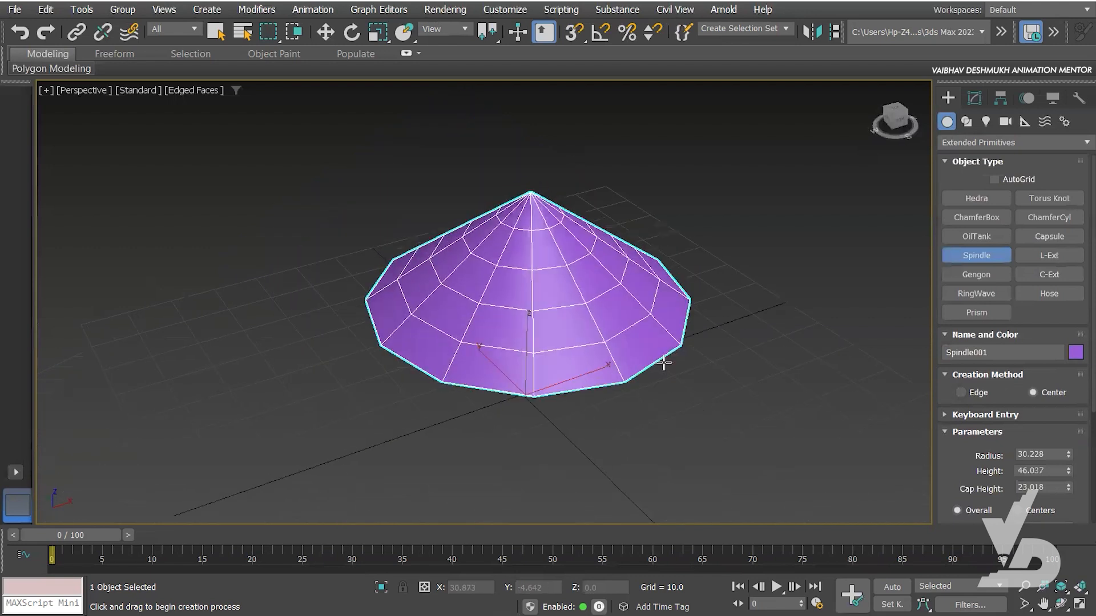
Step: Set the spindle's radius to 18.741, its height to 49.72 and its cap height to 18.415
drag(1069, 454, 1069, 479)
alt+middle_drag(720, 408, 696, 409)
drag(1069, 471, 1069, 496)
scroll(965, 482, down, 5)
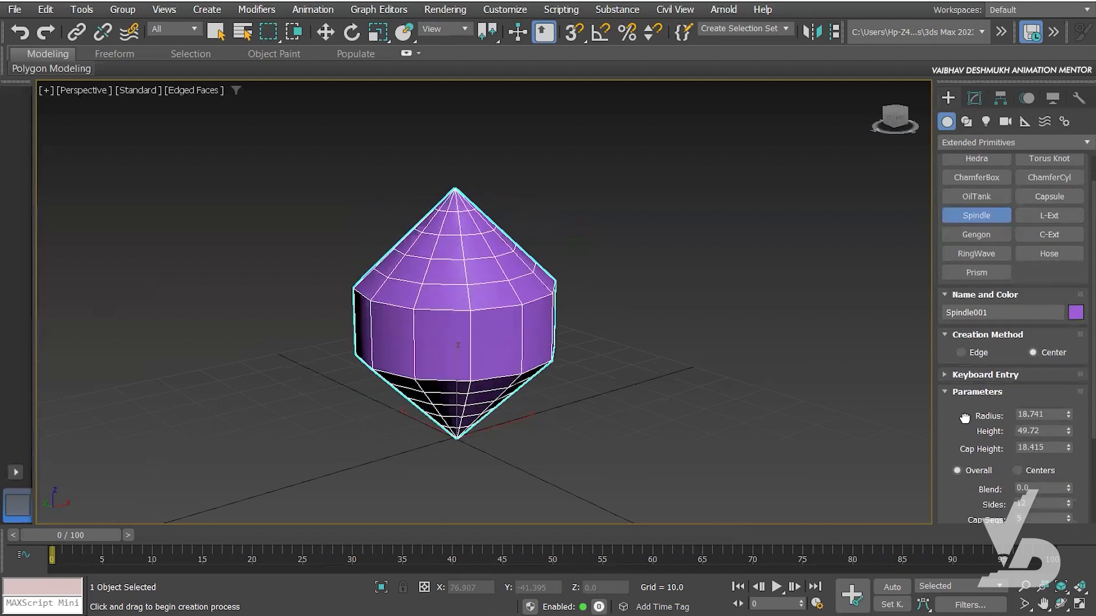
Step: Set the spindle's blend to 2.27, its sides to 65 and its cap segments to 1
scroll(550, 382, up, 4)
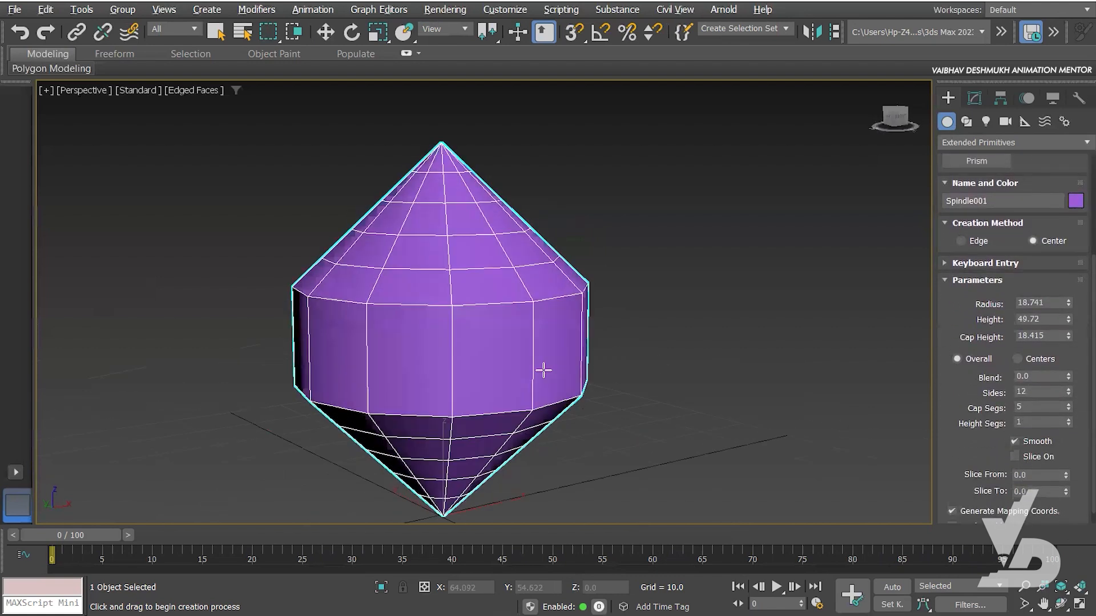
drag(1069, 376, 1080, 228)
middle_drag(853, 395, 873, 380)
drag(1068, 391, 1073, 357)
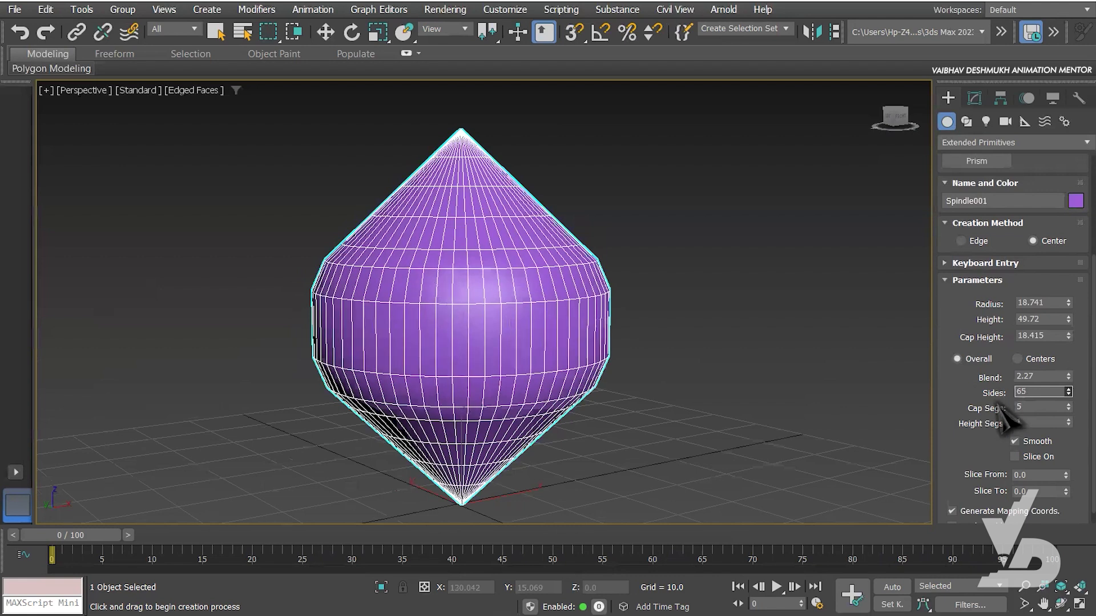
drag(1068, 407, 1073, 420)
alt+middle_drag(753, 420, 764, 418)
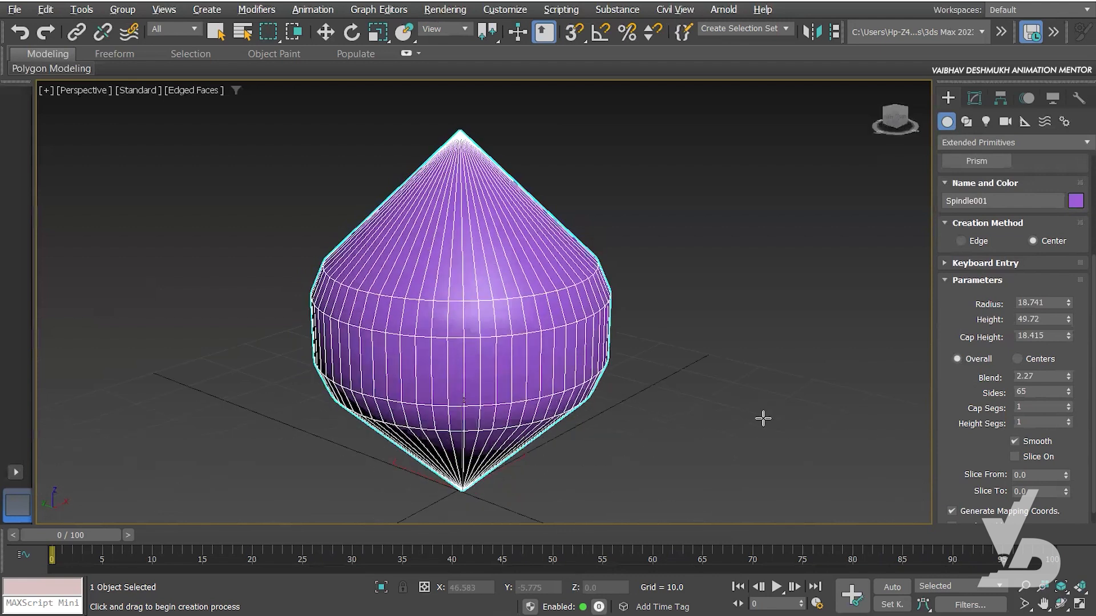
Step: Enable slicing on the spindle, with the slice running from 163.5 to about -59
drag(1065, 475, 1002, 308)
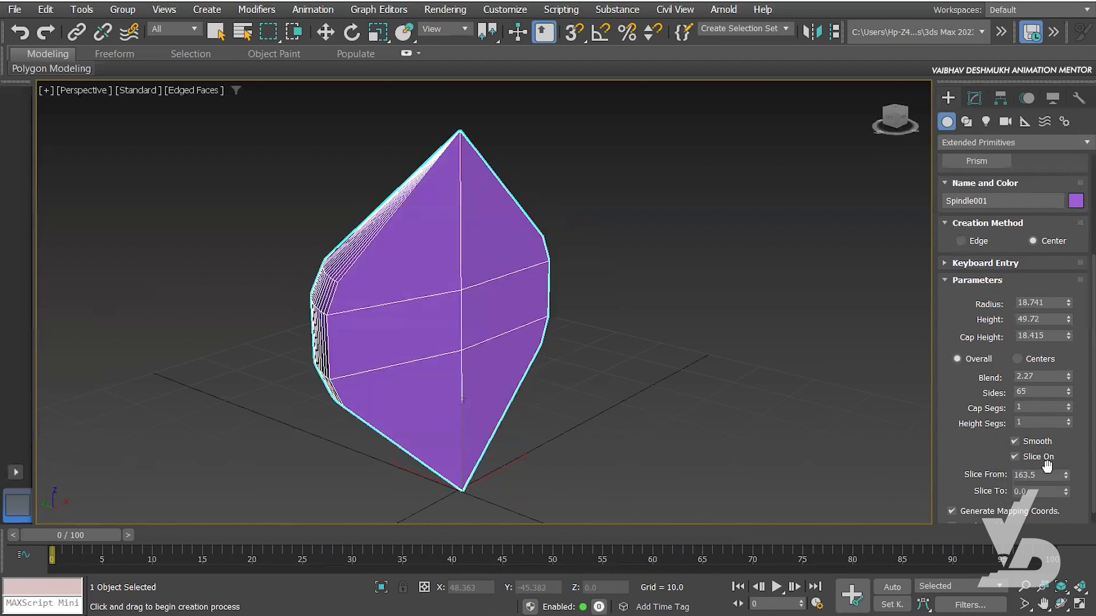
drag(1065, 491, 1069, 559)
alt+middle_drag(489, 374, 527, 338)
scroll(675, 345, down, 3)
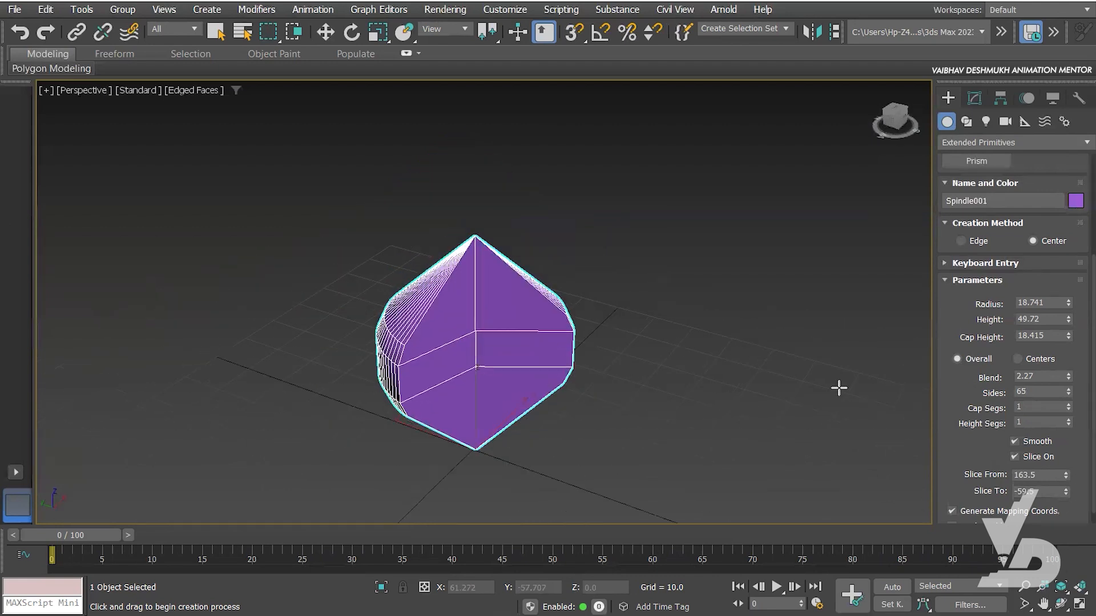
Step: Delete the spindle and create an L-Ext with side length about -76.2, front length about -56.3 and wall widths about 8.6
key(Delete)
scroll(1013, 468, up, 5)
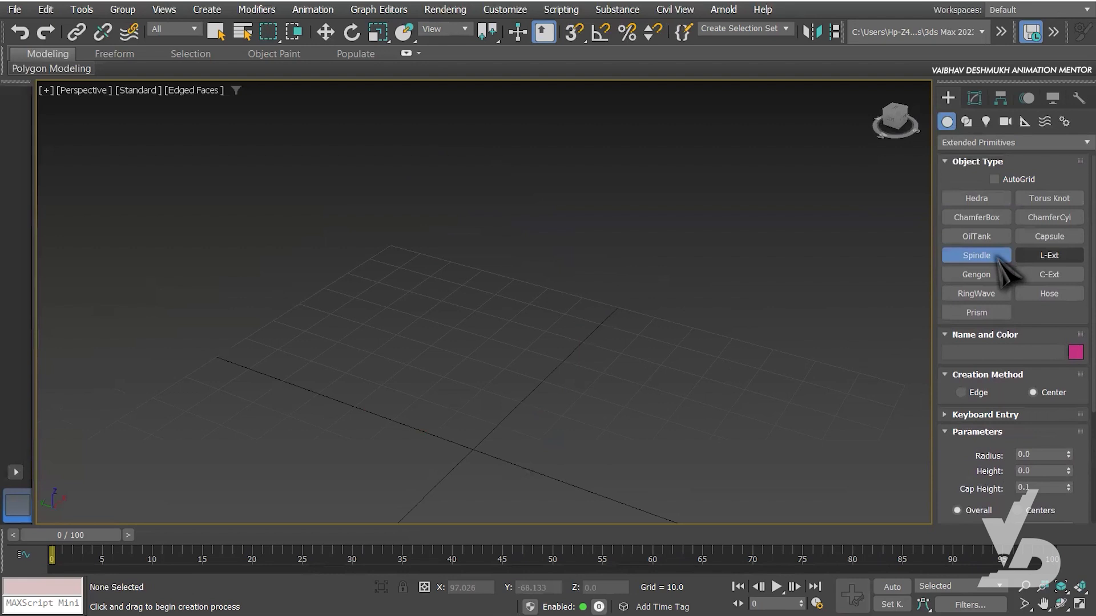
click(1027, 255)
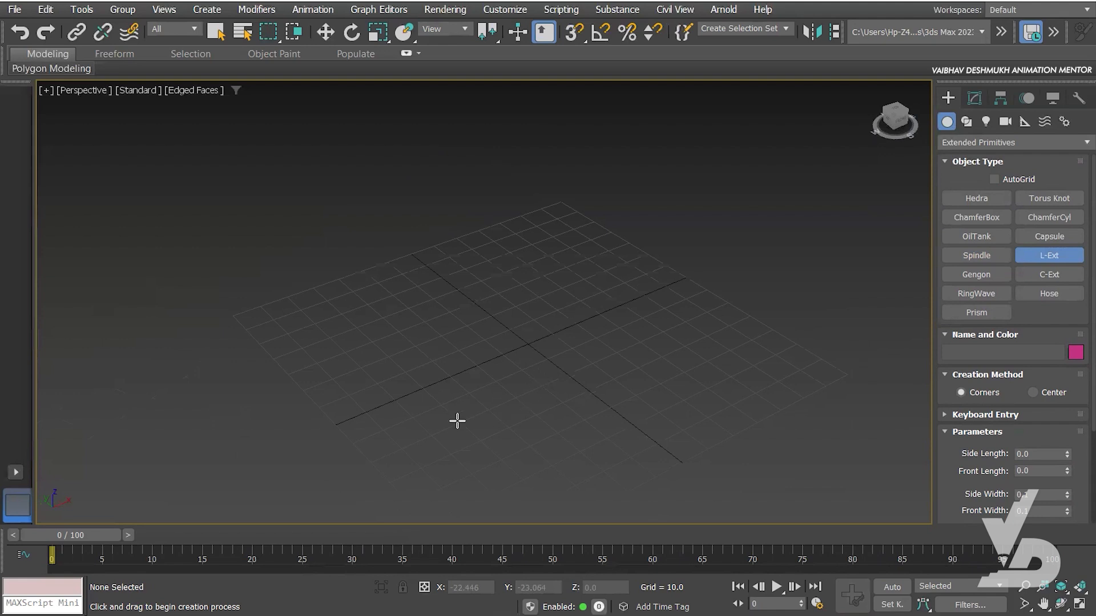
drag(398, 322, 367, 524)
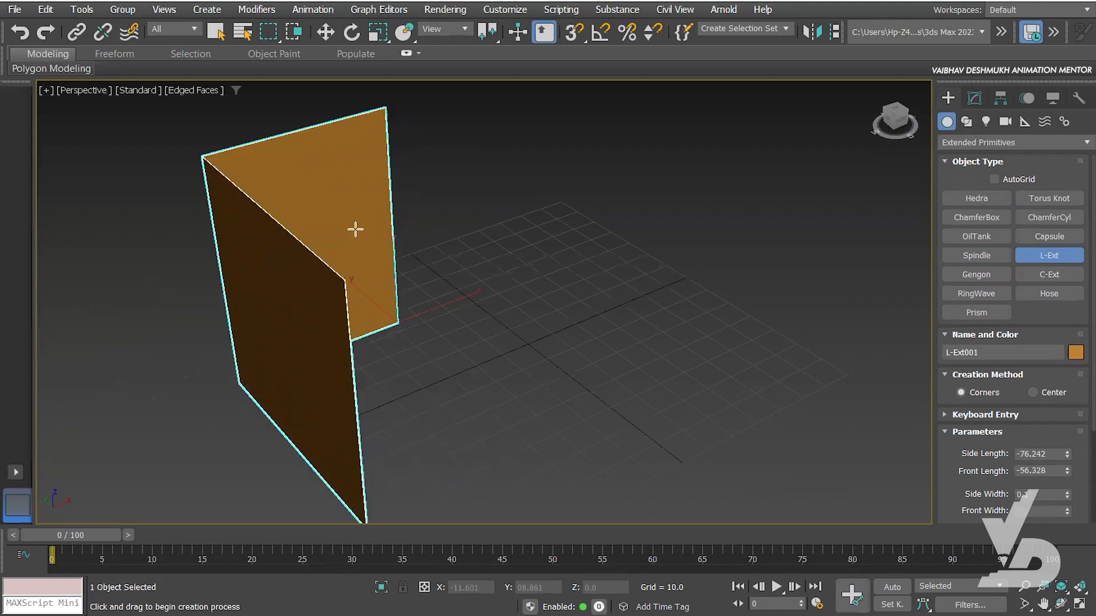
click(324, 233)
mouse_move(512, 337)
alt+middle_down()
mouse_move(382, 348)
mouse_move(441, 340)
mouse_move(411, 328)
mouse_move(491, 343)
alt+middle_up()
alt+middle_drag(640, 367, 657, 384)
Step: Try out other side length, front width and height values on the L-Ext
drag(1028, 438, 1062, 389)
key(ctrl+z)
key(ctrl+z)
right_click(1061, 389)
drag(1067, 446, 1067, 371)
right_click(1066, 371)
drag(1067, 466, 1060, 449)
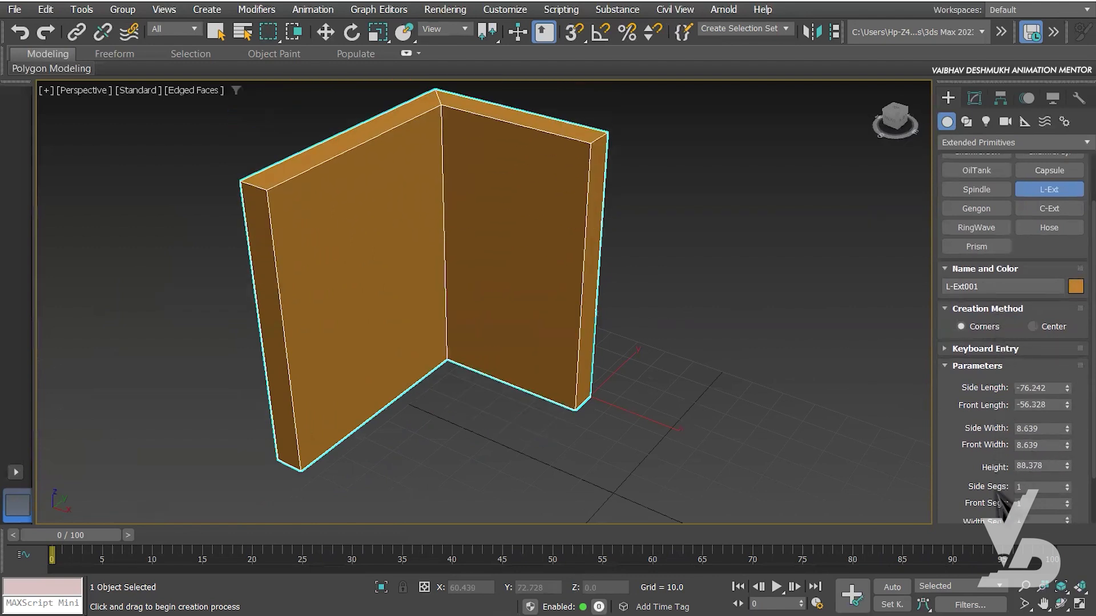
Step: Set the L-Ext's side segments to 3, front segments to 3, width segments to 2 and height segments to 3
scroll(963, 481, down, 2)
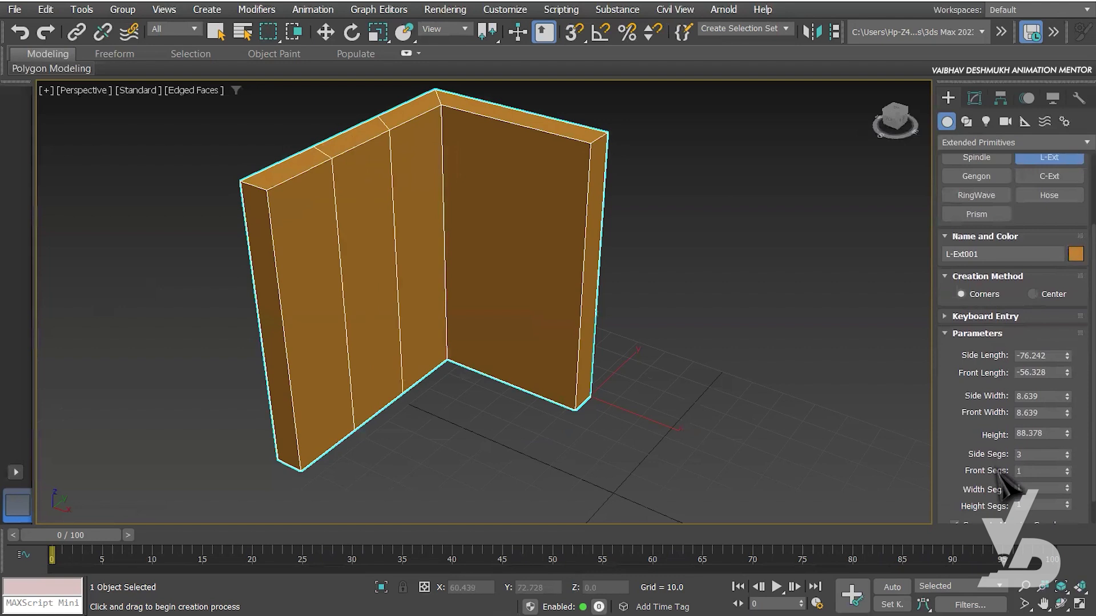
middle_drag(516, 308, 562, 331)
middle_drag(715, 298, 637, 322)
scroll(1056, 215, up, 5)
middle_drag(493, 308, 544, 275)
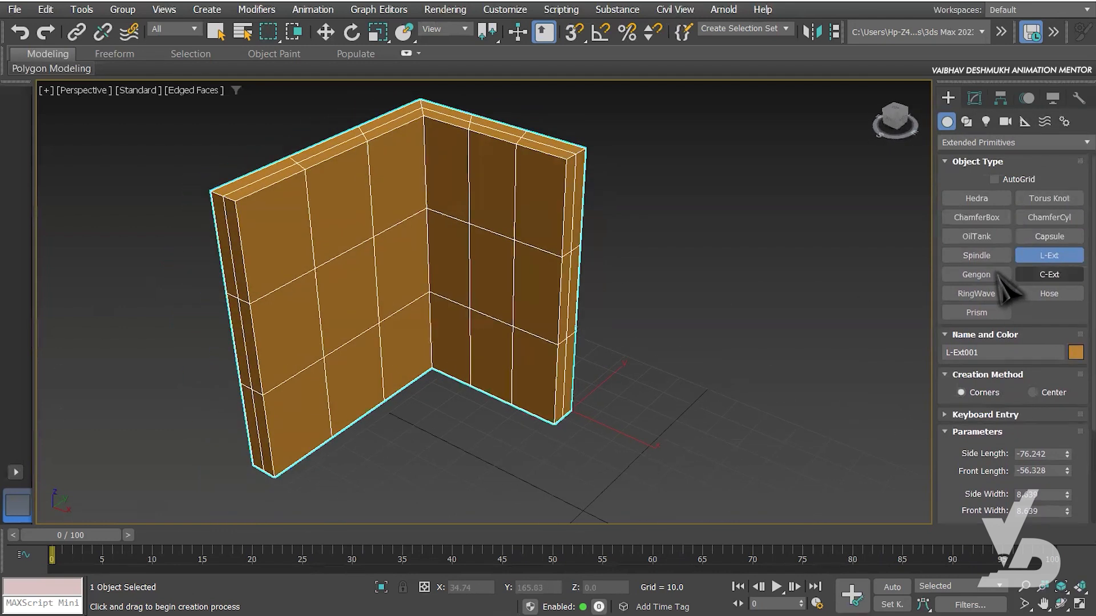
Step: Create a C-Ext in front of the L-Ext, with back and front lengths about 40.6, side length about -63.5, widths about 6.6 and height about 84.5
click(1033, 275)
scroll(560, 359, down, 5)
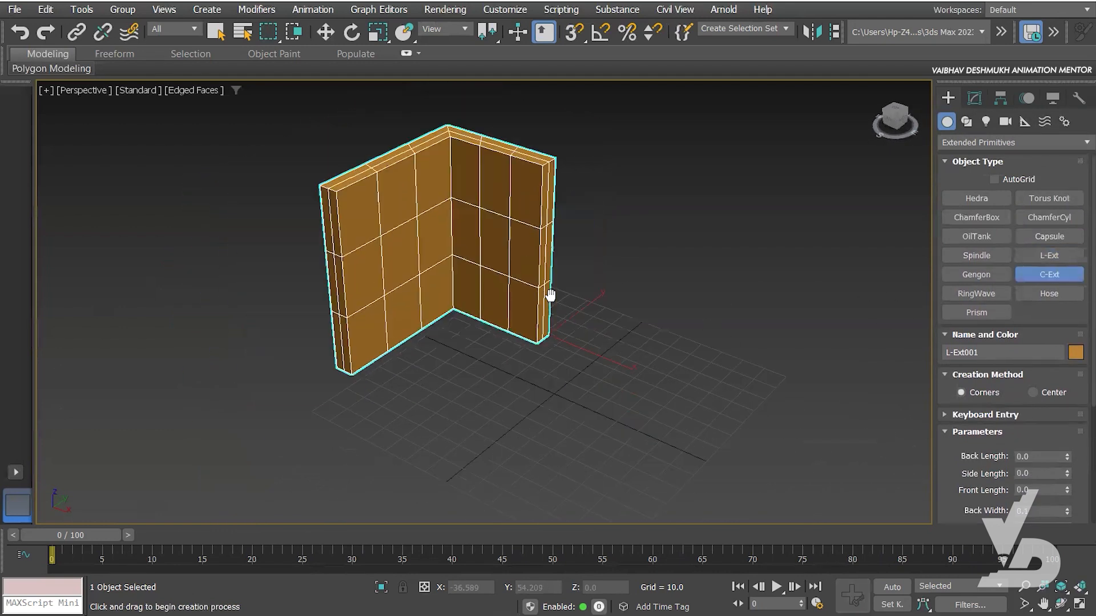
drag(435, 410, 404, 543)
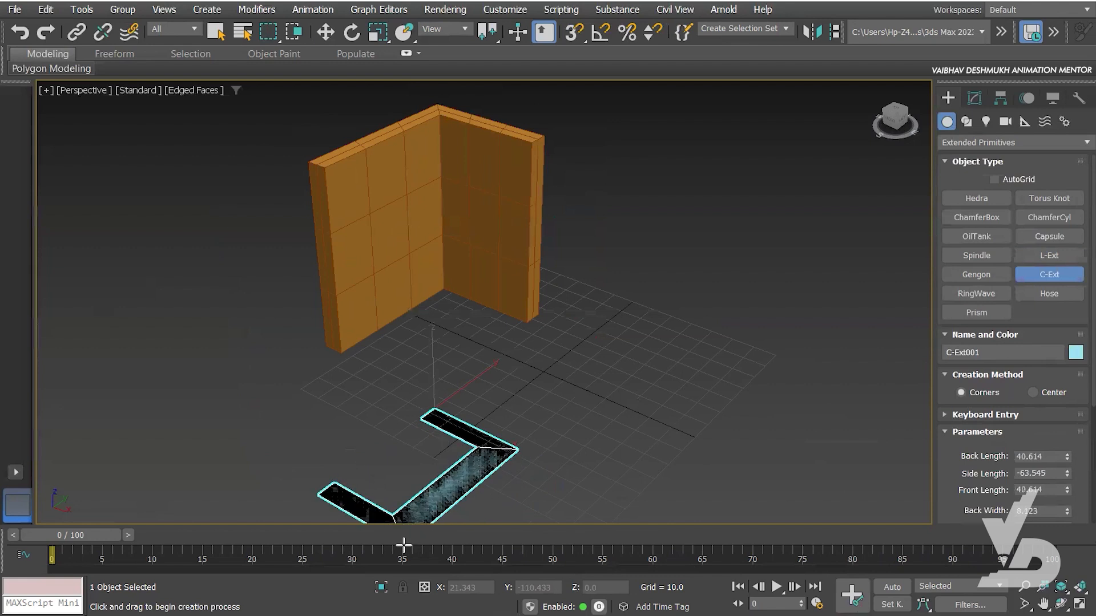
click(420, 297)
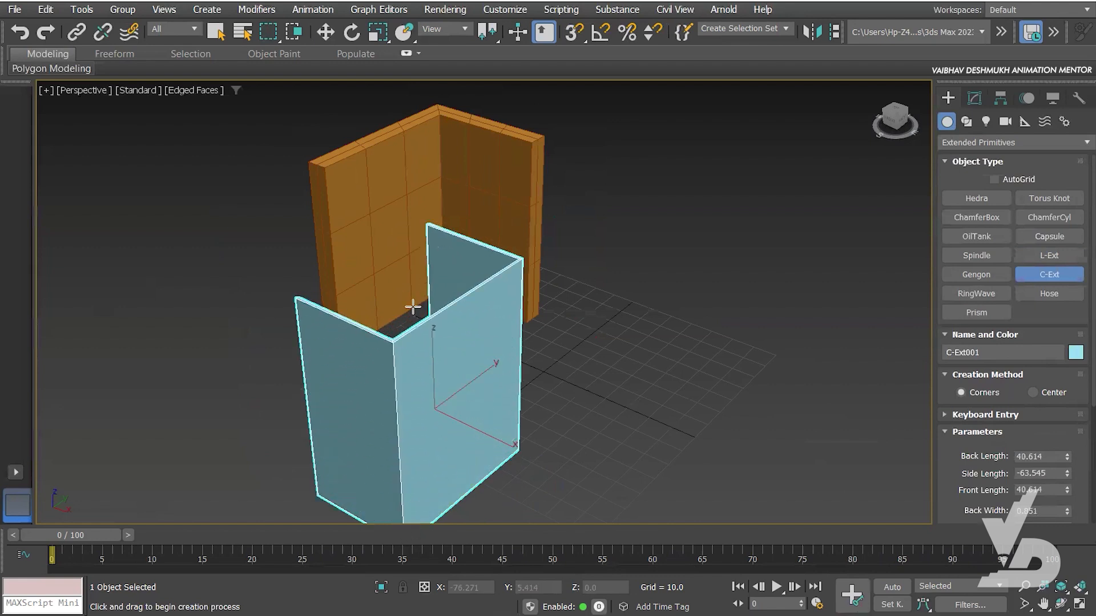
alt+middle_drag(480, 350, 574, 365)
middle_drag(528, 387, 628, 356)
Step: Set the C-Ext's back length to 67.013, side length to -95.318, front length to 54.423 and back width to 13.269
key(w)
click(975, 100)
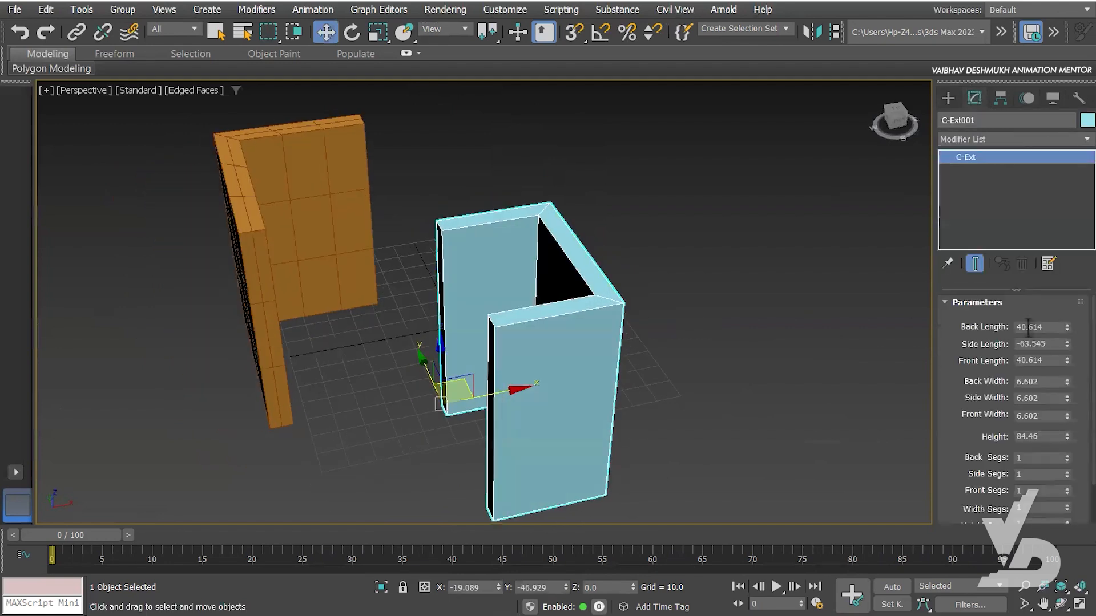
mouse_move(1067, 327)
mouse_down()
mouse_move(1067, 285)
mouse_move(1074, 375)
mouse_move(1072, 293)
mouse_move(1069, 328)
mouse_up()
drag(1067, 382, 1067, 368)
Step: Select both the L-Ext and the C-Ext and delete them
mouse_move(615, 363)
alt+middle_down()
mouse_move(582, 357)
mouse_move(594, 362)
alt+middle_up()
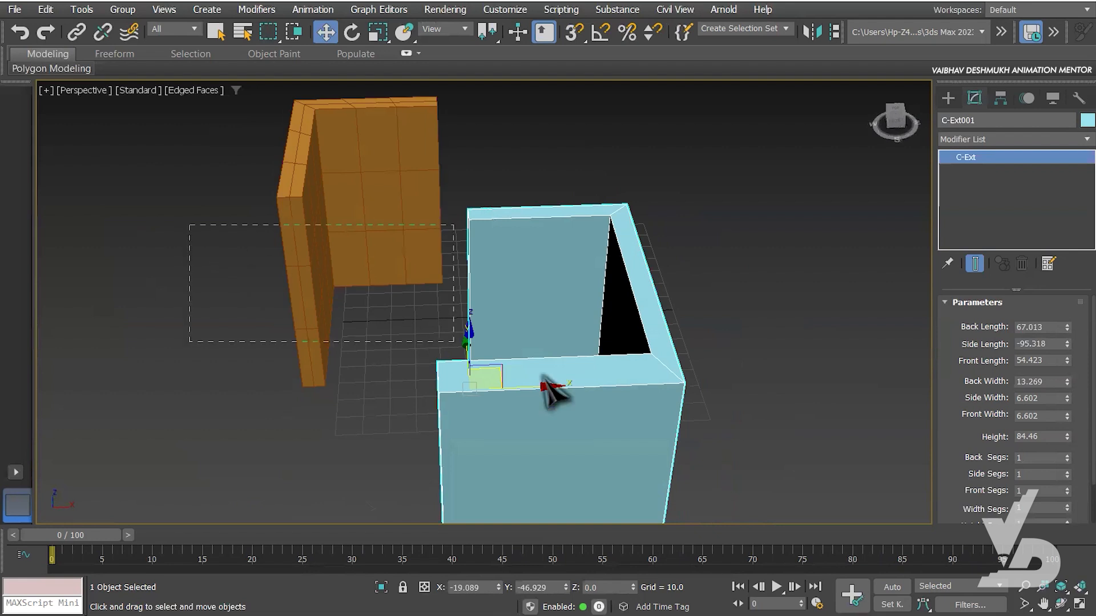
ctrl+drag(549, 393, 658, 421)
key(Delete)
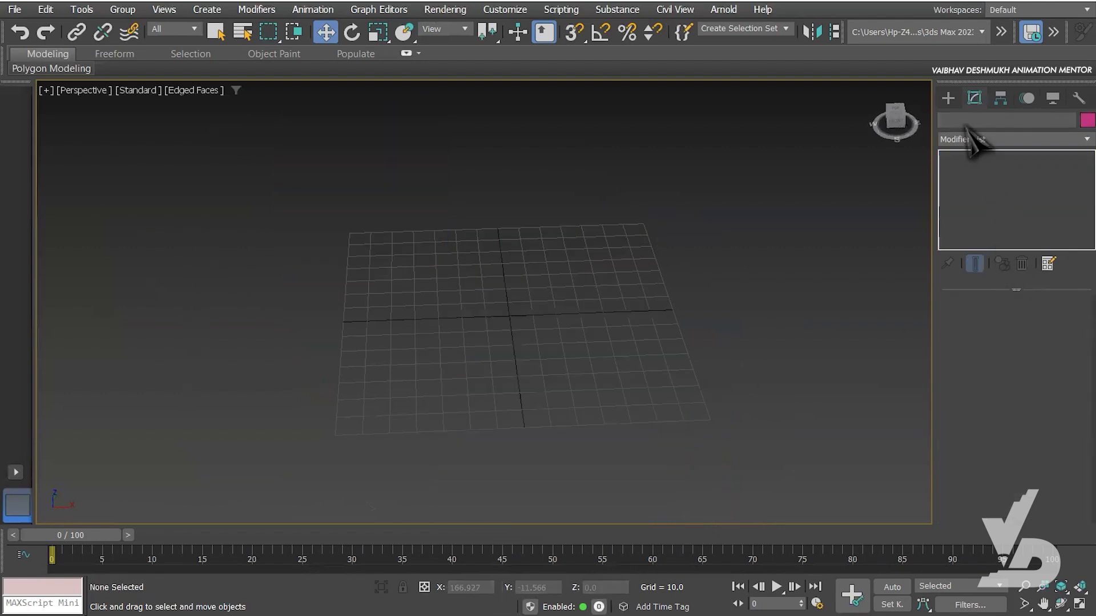
Step: Create a five-sided Gengon near the grid centre, with radius about 39.8, height about 45.1 and fillet about 3.4
click(950, 100)
alt+middle_drag(553, 294, 582, 335)
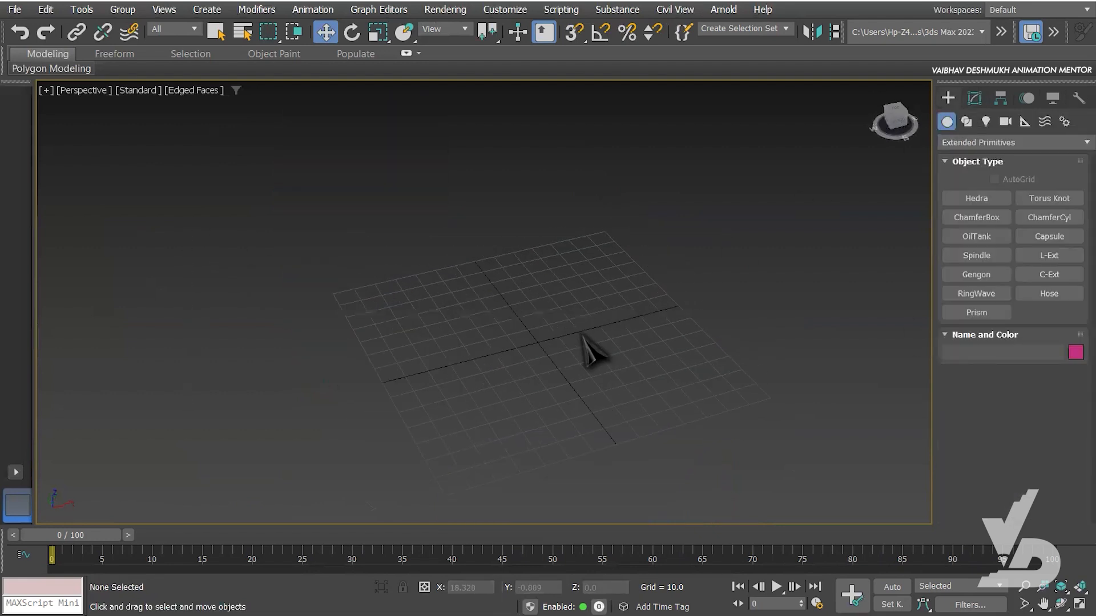
scroll(604, 343, up, 2)
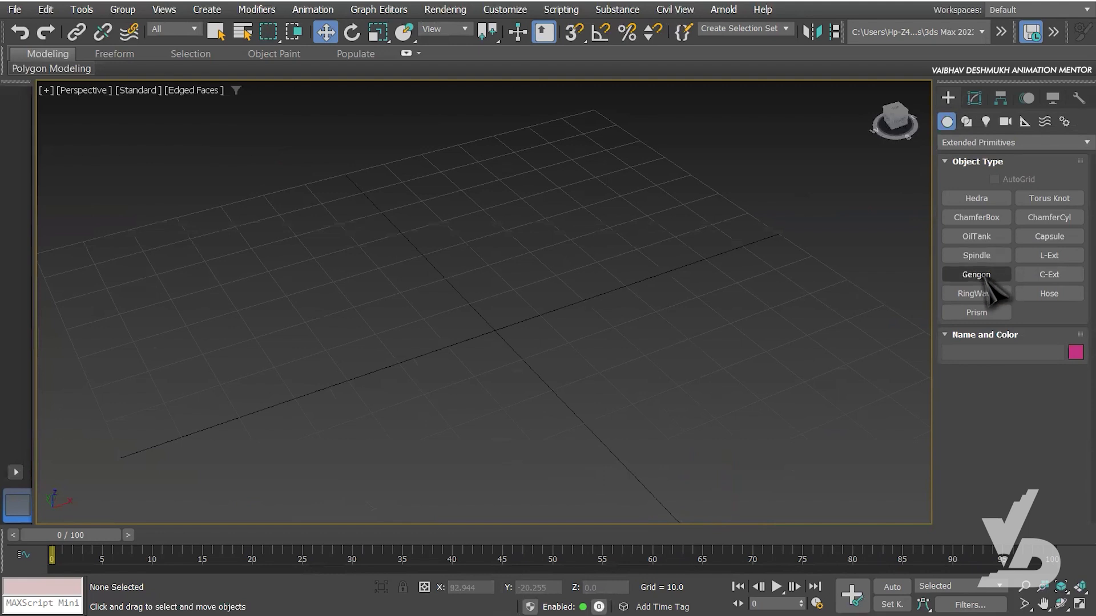
click(985, 278)
scroll(538, 316, down, 3)
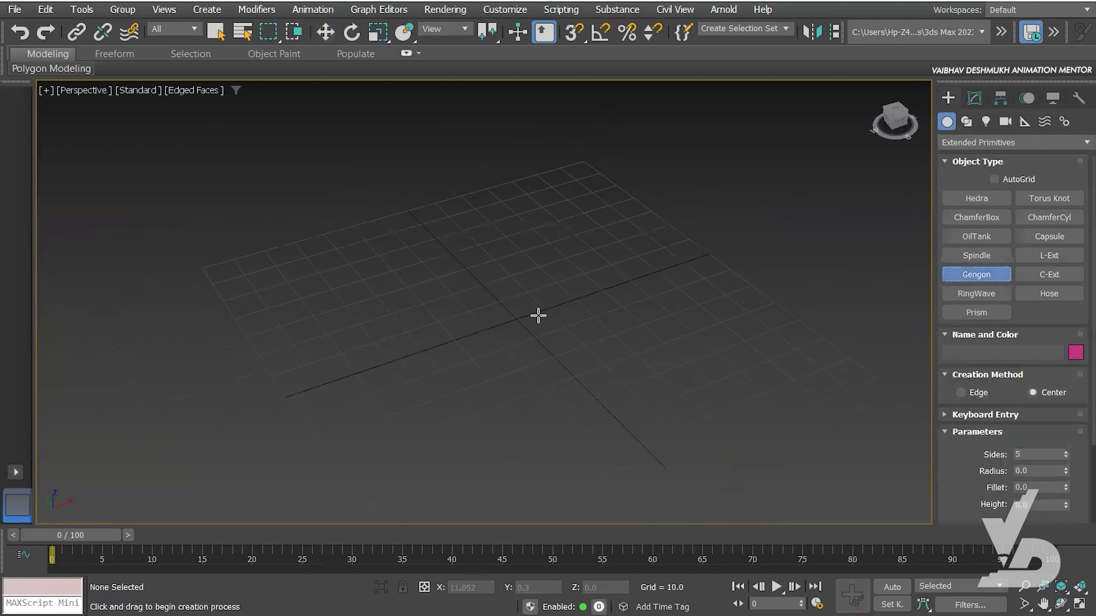
mouse_move(513, 320)
mouse_down()
mouse_move(607, 237)
mouse_move(594, 259)
mouse_up()
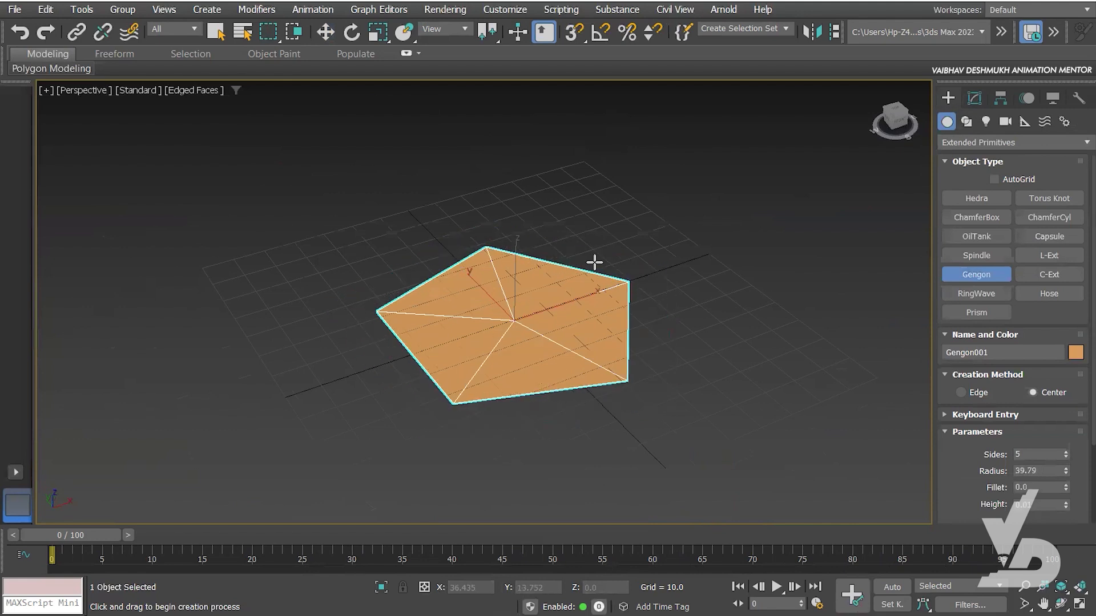
click(597, 119)
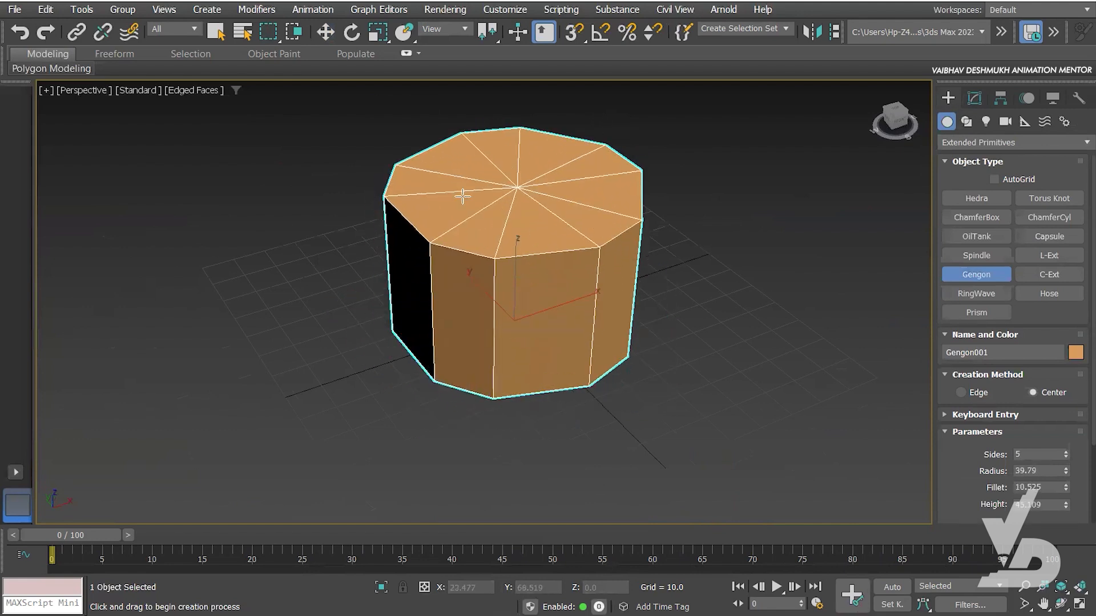
middle_drag(636, 259, 582, 331)
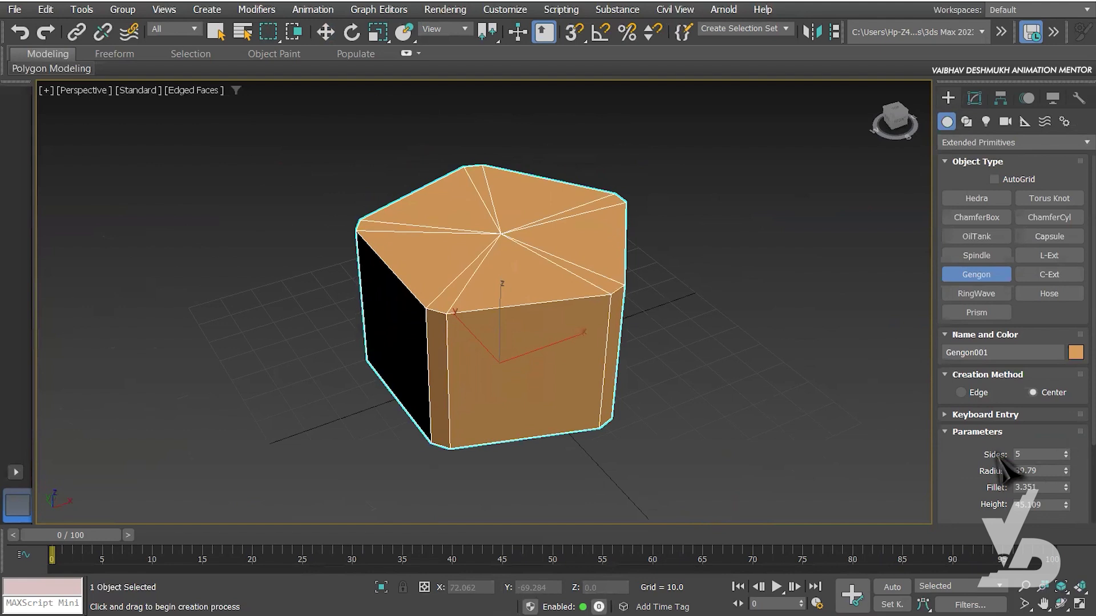
Step: Try the Gengon with 3 and 4 sides, and return it to 5 sides
mouse_move(1065, 455)
mouse_down()
mouse_move(1061, 423)
mouse_move(1063, 455)
mouse_up()
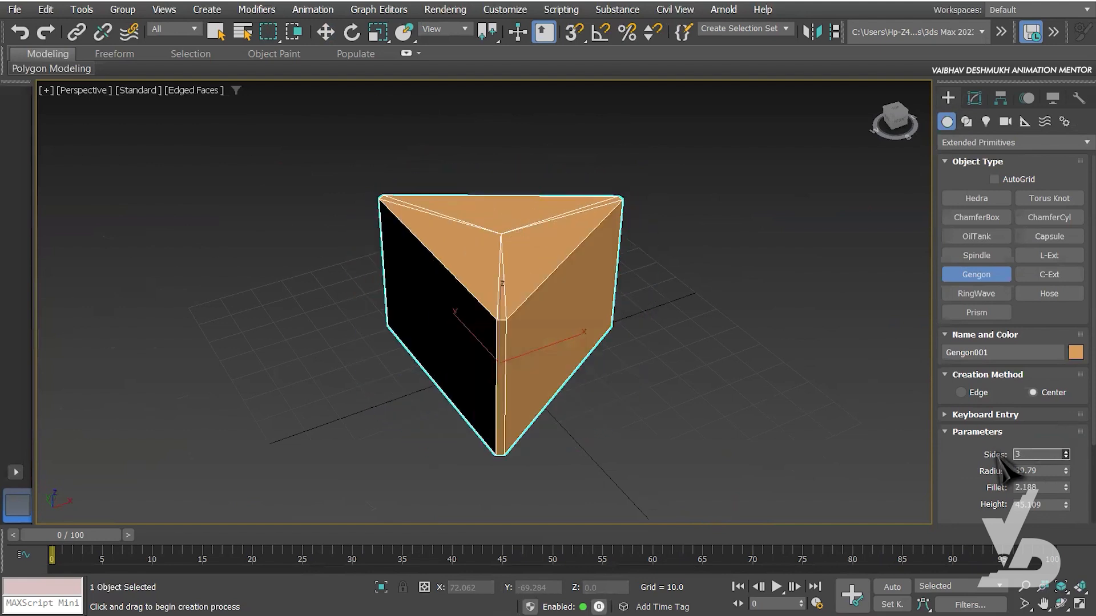
click(1065, 451)
middle_drag(786, 370, 716, 384)
scroll(685, 383, up, 3)
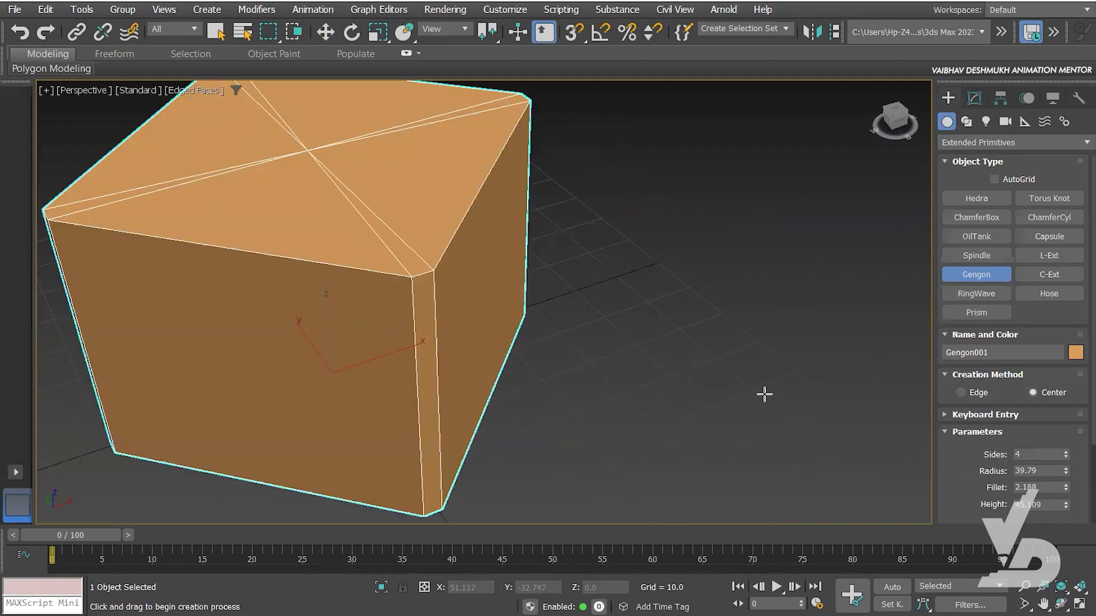
click(1065, 452)
middle_drag(786, 391, 794, 410)
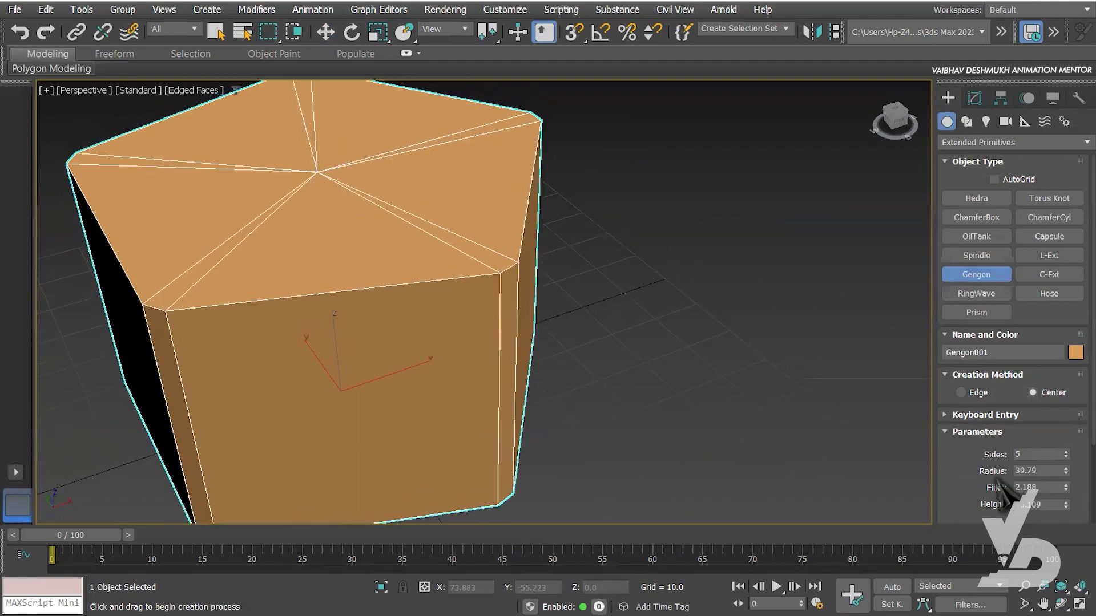
Step: Set the Gengon's radius to 27.057, fillet to 3.631 and height to 24.81
mouse_move(1064, 471)
mouse_down()
mouse_move(1064, 439)
mouse_move(1063, 489)
mouse_up()
middle_drag(679, 380, 757, 400)
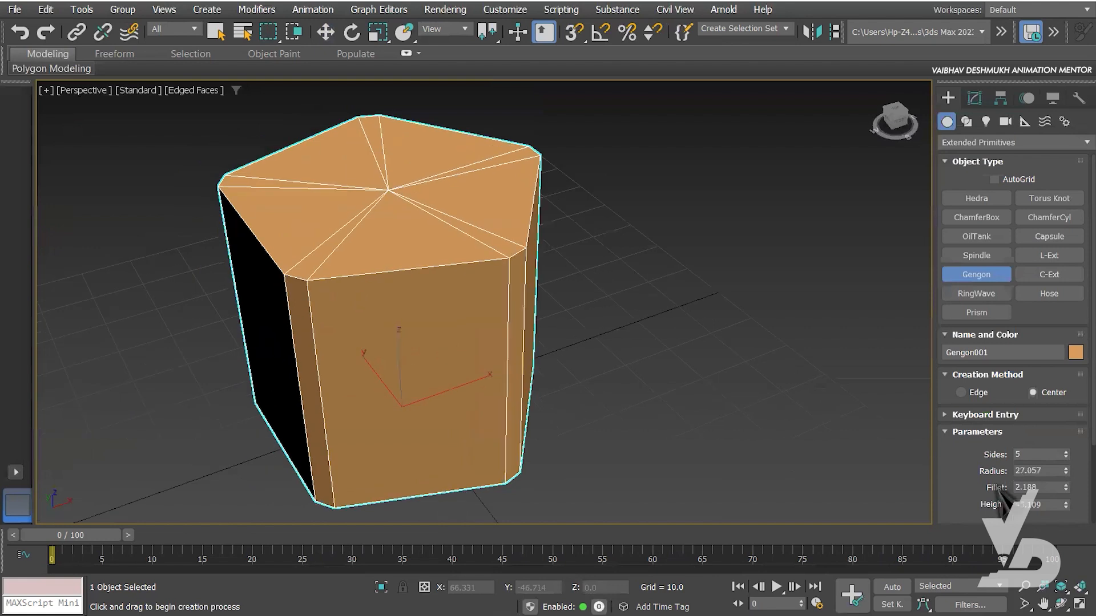
drag(1065, 485, 13, 463)
drag(952, 493, 987, 354)
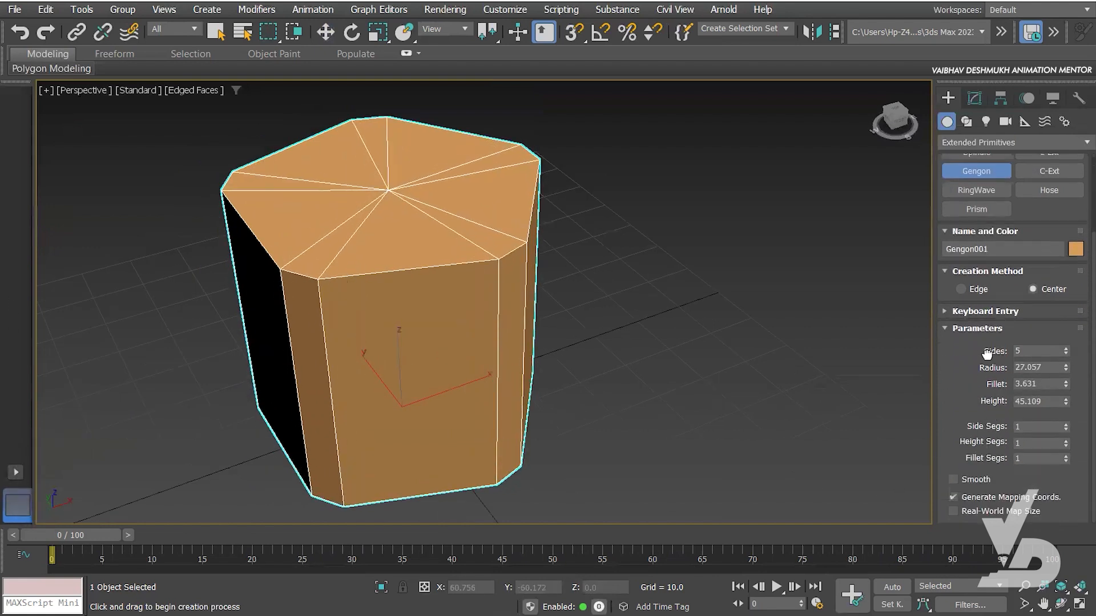
drag(1065, 402, 1067, 426)
Step: Set the Gengon's fillet segments to 6 to round its vertical corners
click(1065, 456)
click(1065, 456)
click(1065, 456)
click(1065, 456)
click(1065, 456)
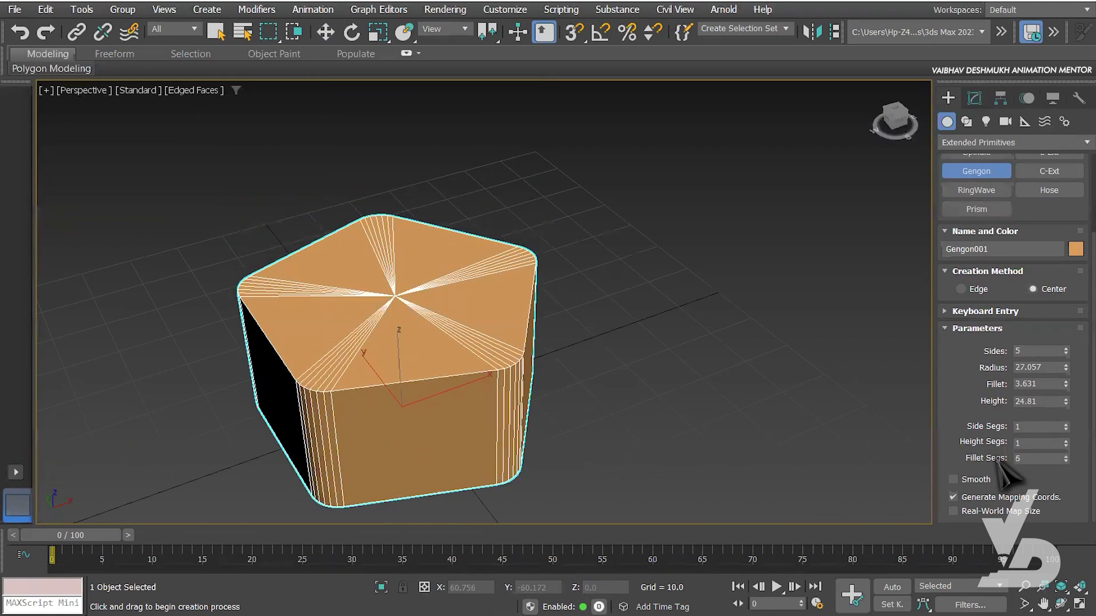
Step: Delete the Gengon from the scene
middle_drag(575, 367, 633, 389)
middle_drag(681, 289, 669, 307)
key(Delete)
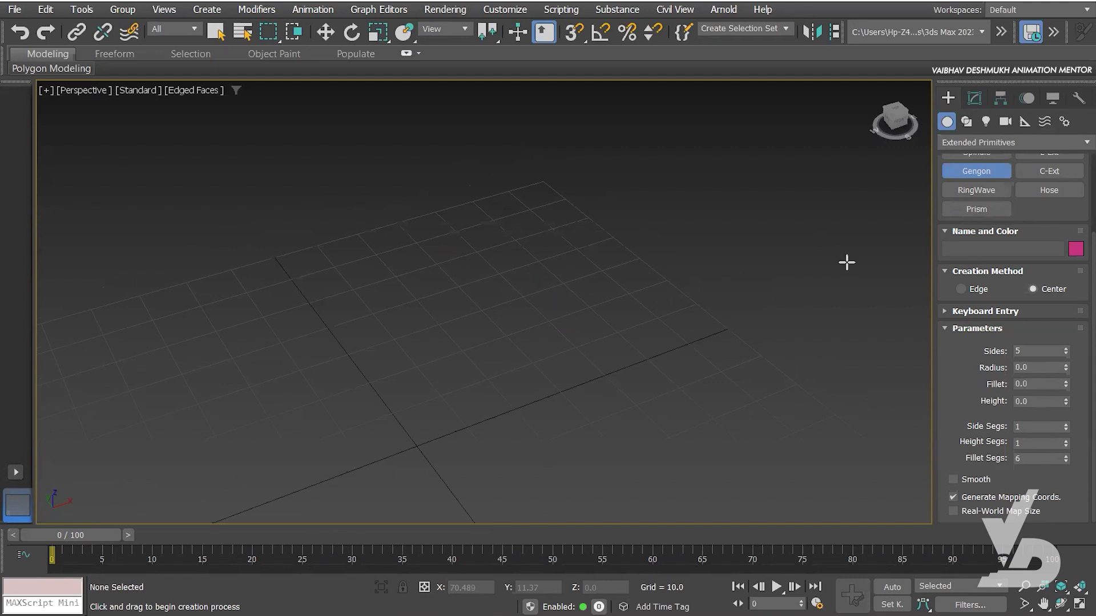
Step: Create a RingWave at the grid centre, with radius about 35.8 and ring width about 14.4
click(981, 191)
scroll(516, 206, down, 3)
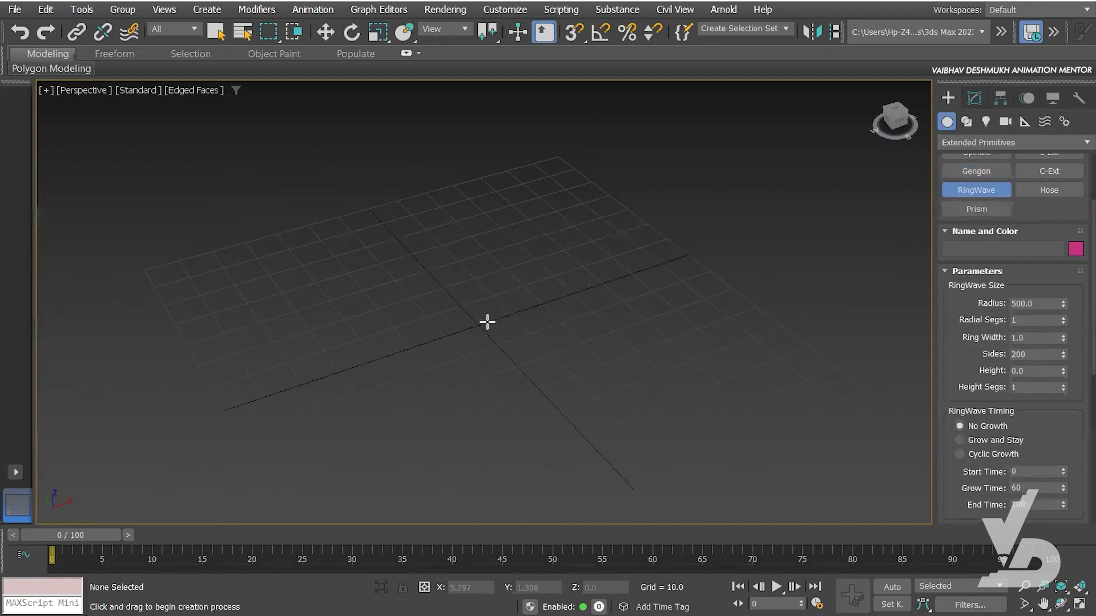
drag(472, 330, 543, 269)
click(530, 284)
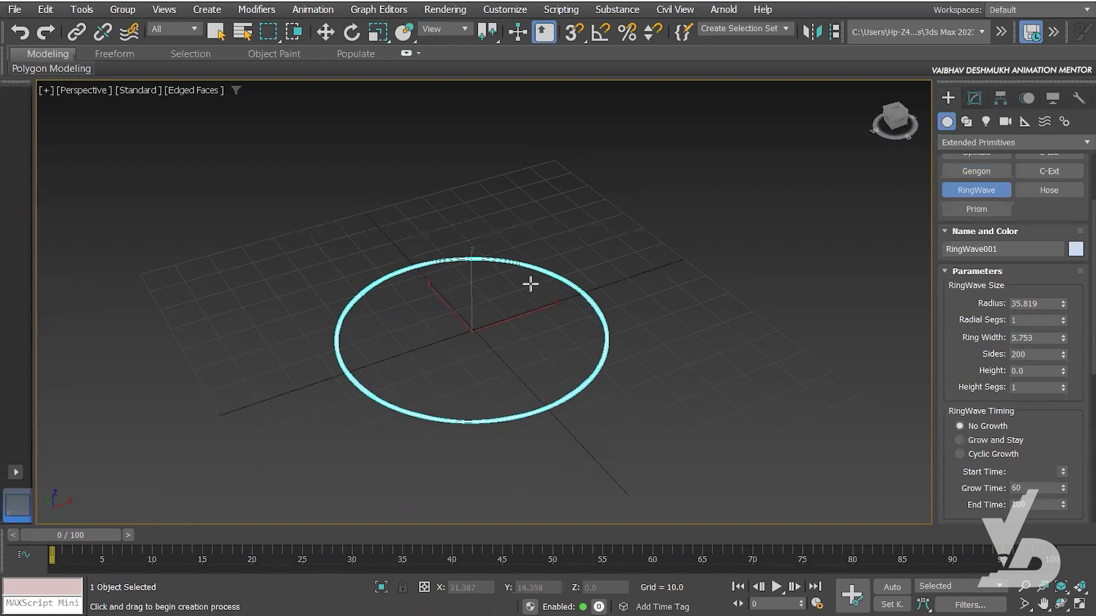
scroll(511, 331, up, 4)
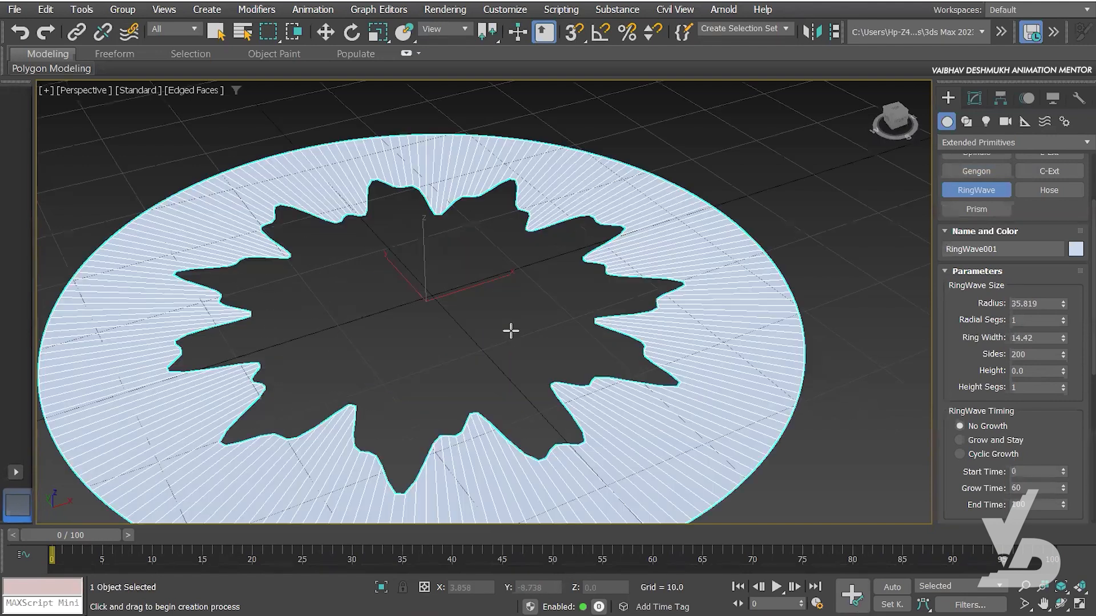
scroll(546, 319, down, 3)
alt+middle_drag(508, 276, 543, 311)
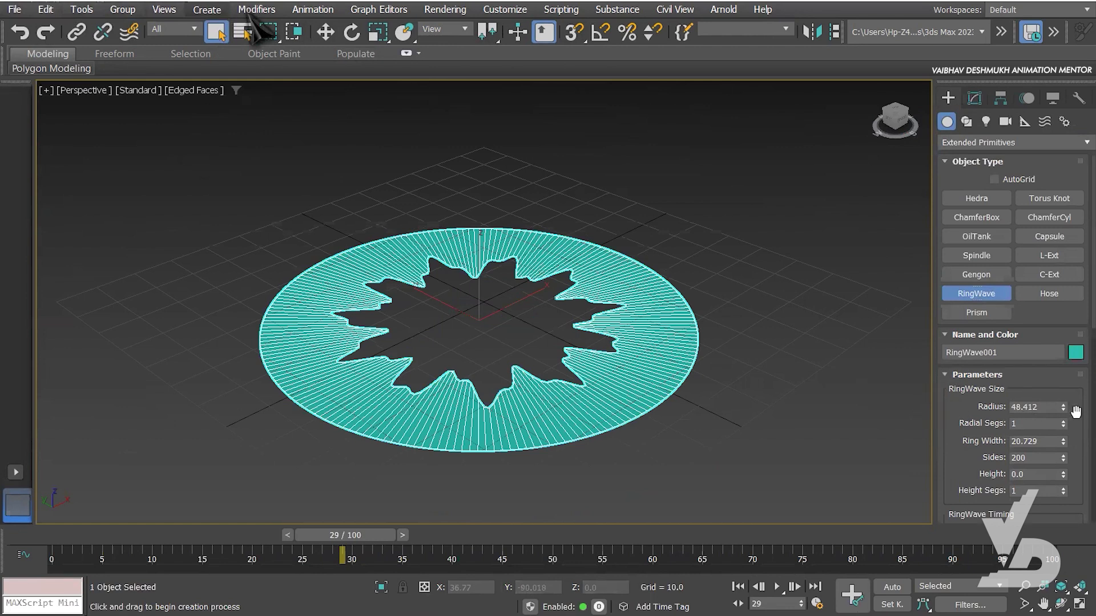
Step: Set the RingWave's radius to 53.737, radial segments to 10, ring width to 23.631 and sides to 240
mouse_move(1062, 407)
mouse_down()
mouse_move(1063, 362)
mouse_move(1063, 423)
mouse_up()
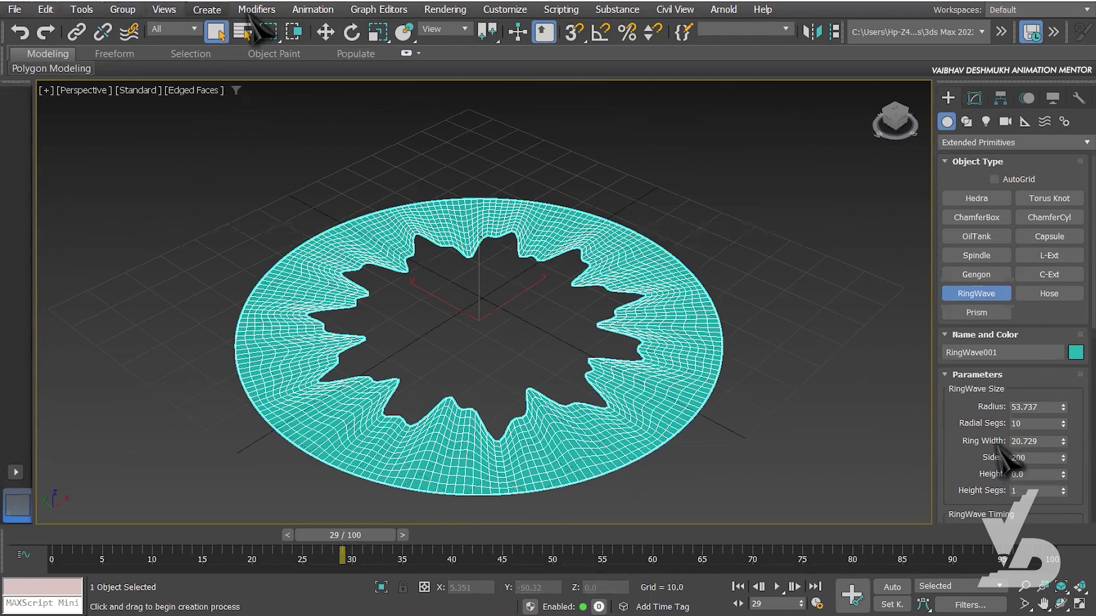
drag(1062, 441, 1066, 394)
drag(1071, 431, 1064, 377)
Step: Set the RingWave's height to 10.8 and height segments to 3
drag(1063, 474, 903, 429)
click(1063, 488)
click(1062, 488)
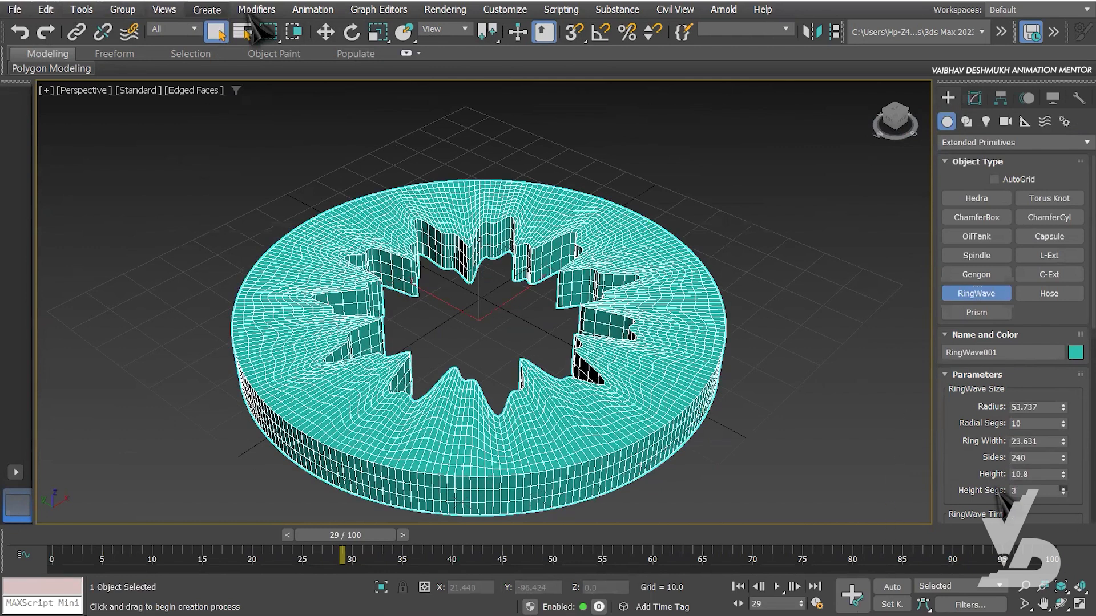
Step: Play the RingWave's animation with No Growth timing, and stop the playback
drag(1068, 481, 1064, 256)
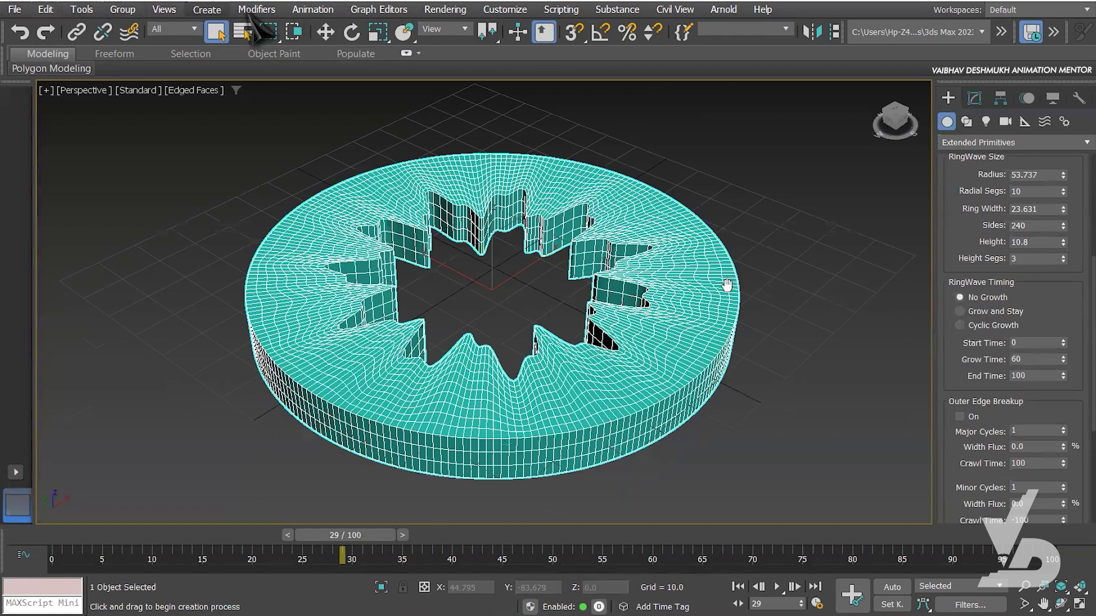
middle_drag(727, 285, 724, 294)
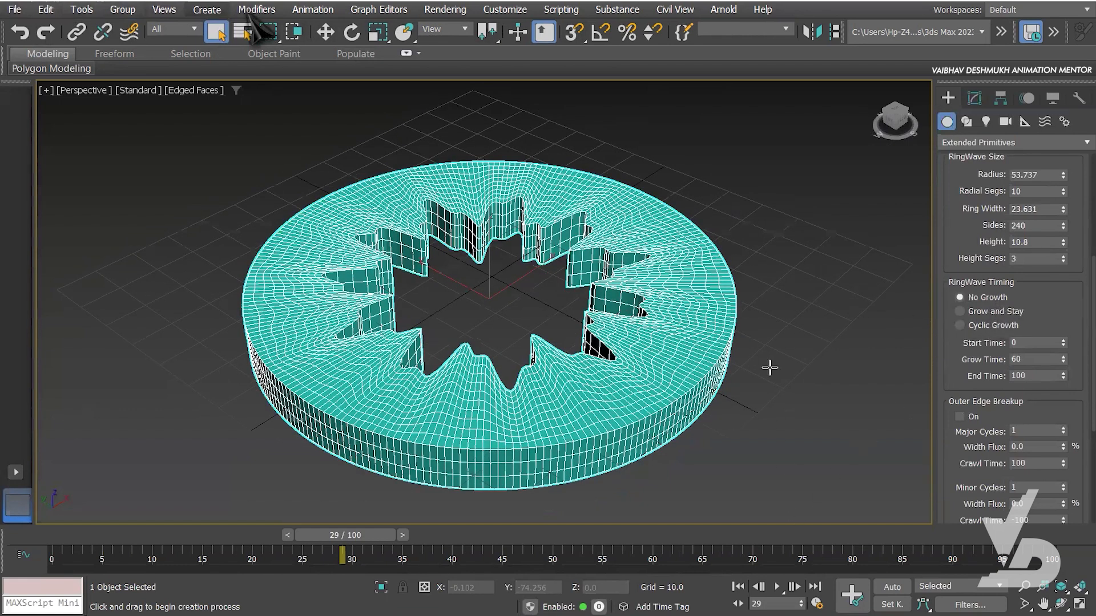
key(slash)
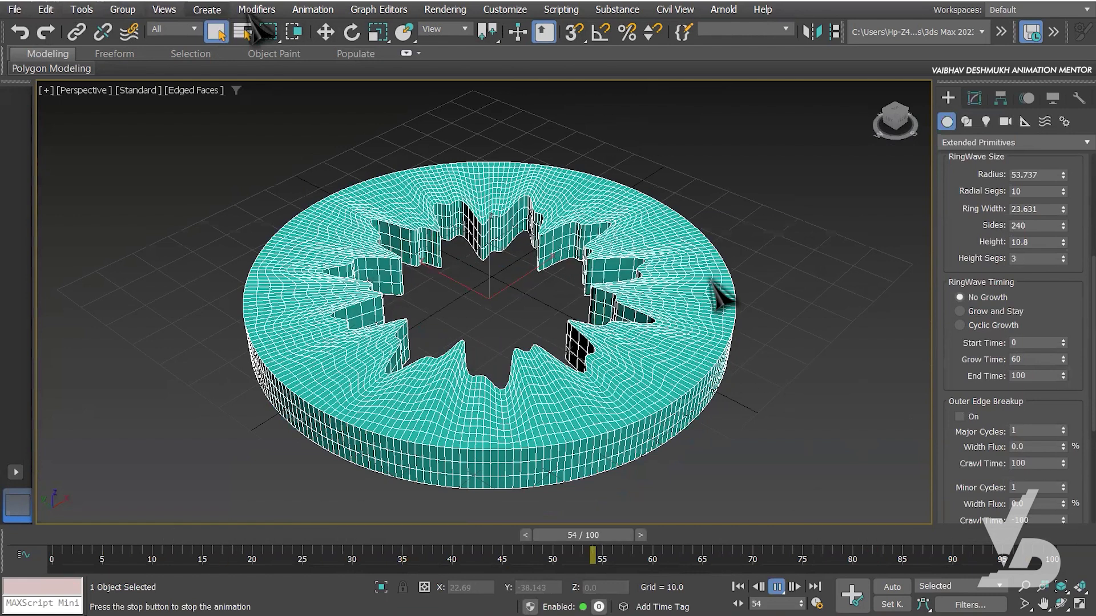
key(slash)
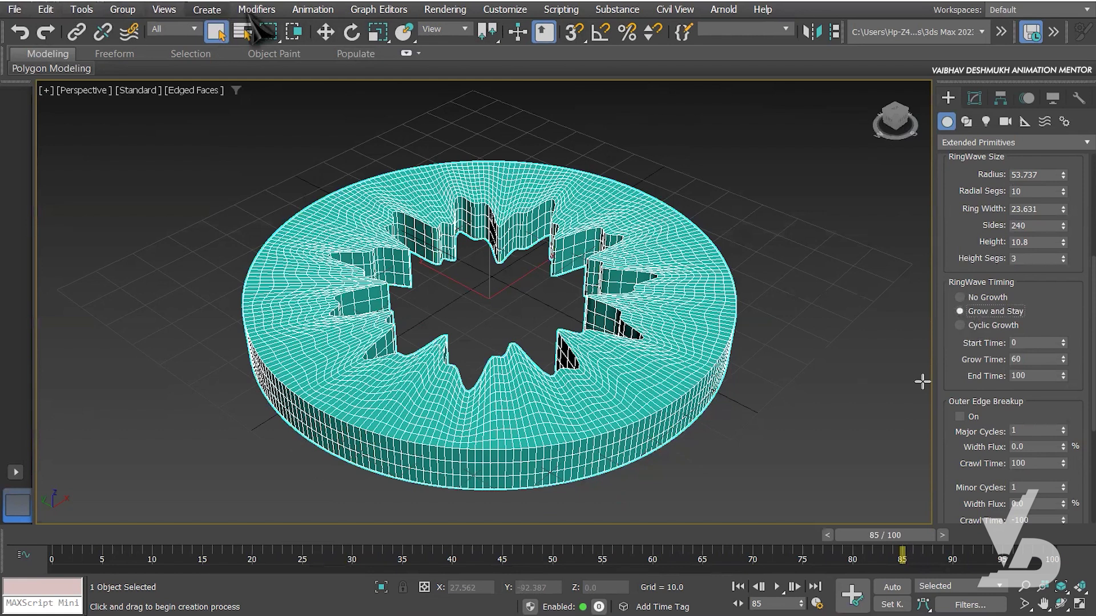
Step: Preview the RingWave's animation with Grow and Stay and Cyclic Growth timing, and return it to No Growth with playback stopped
key(slash)
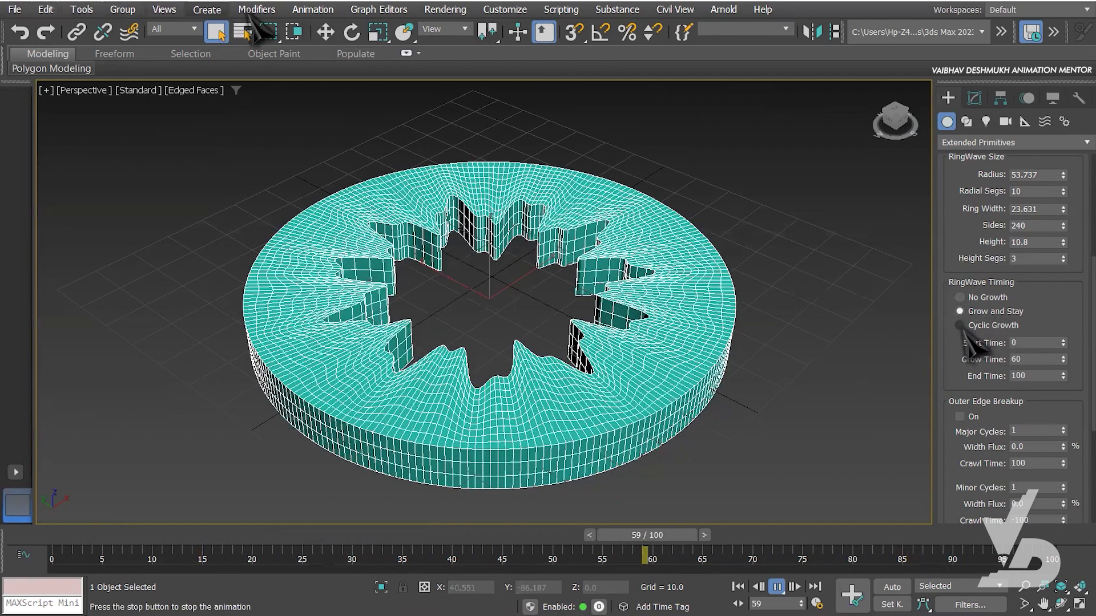
click(1000, 325)
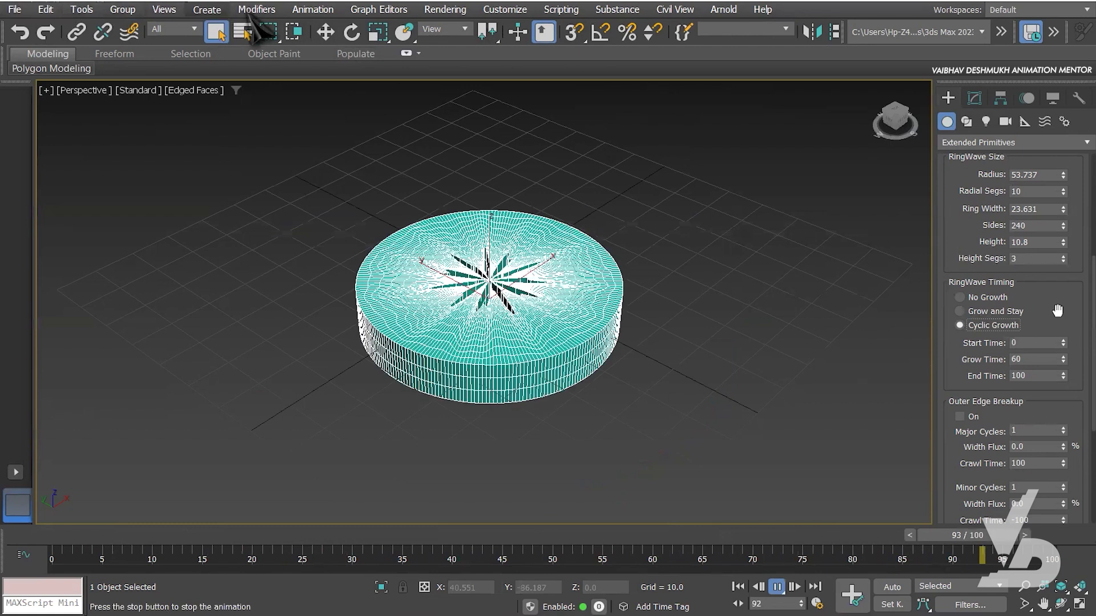
click(959, 297)
key(/)
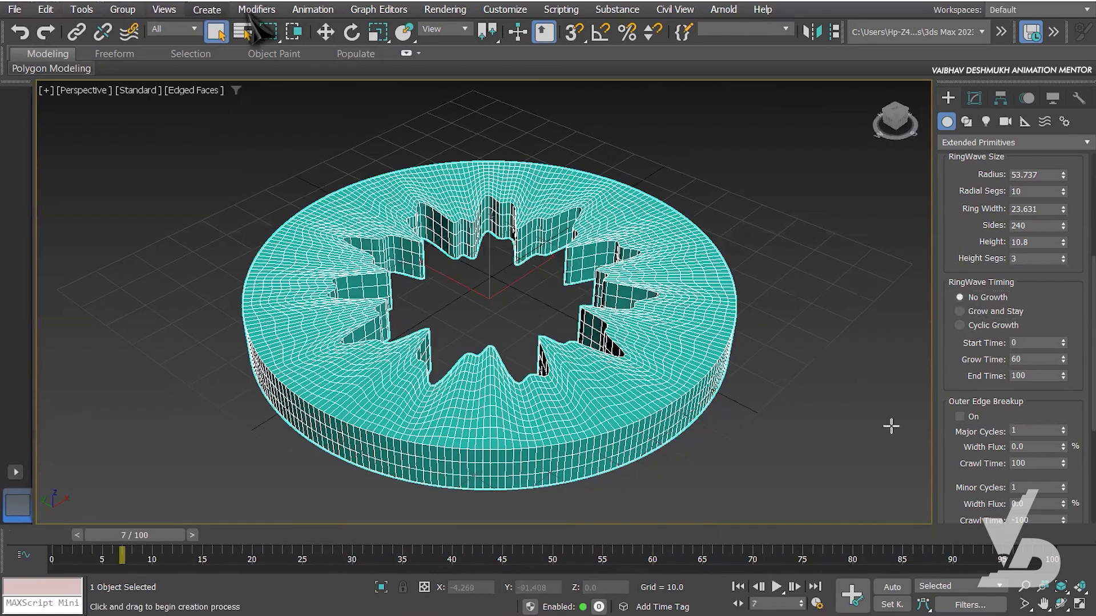
Step: Turn on the RingWave's outer edge breakup with 27 major cycles and a major width flux of 22.93%
drag(990, 416, 989, 330)
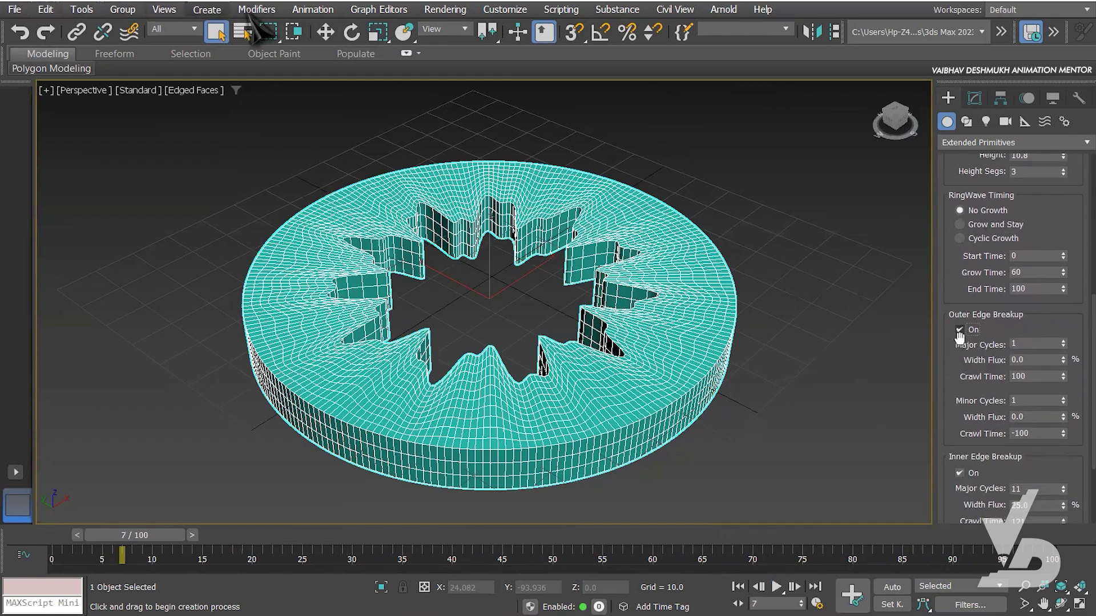
scroll(979, 365, down, 2)
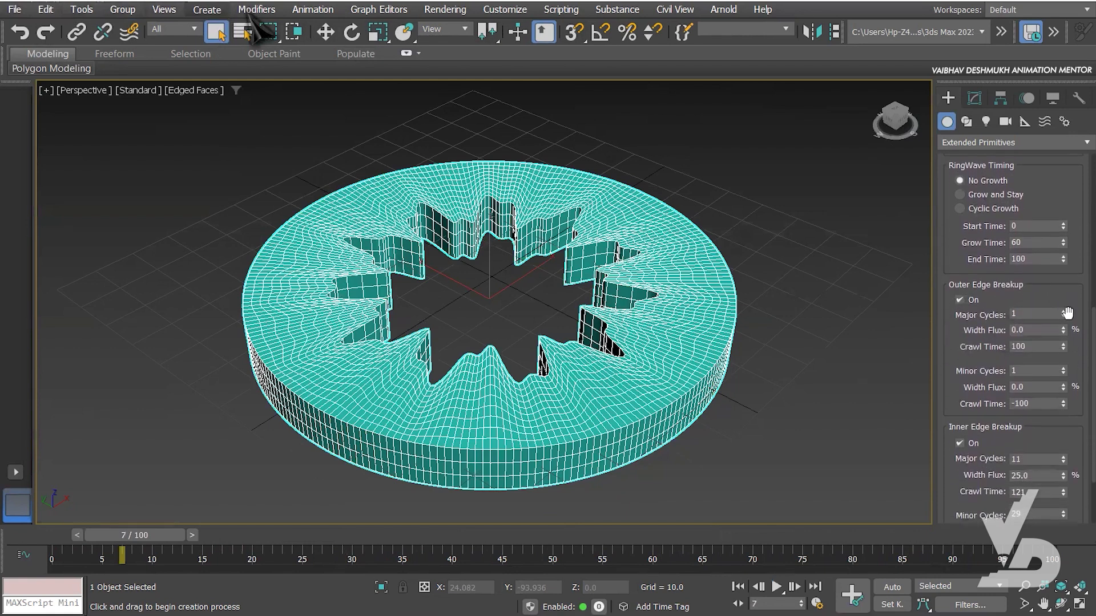
drag(1062, 314, 1059, 291)
mouse_move(1063, 330)
mouse_down()
mouse_move(1050, 100)
mouse_move(1007, 245)
mouse_move(1004, 163)
mouse_up()
drag(1013, 292, 1006, 91)
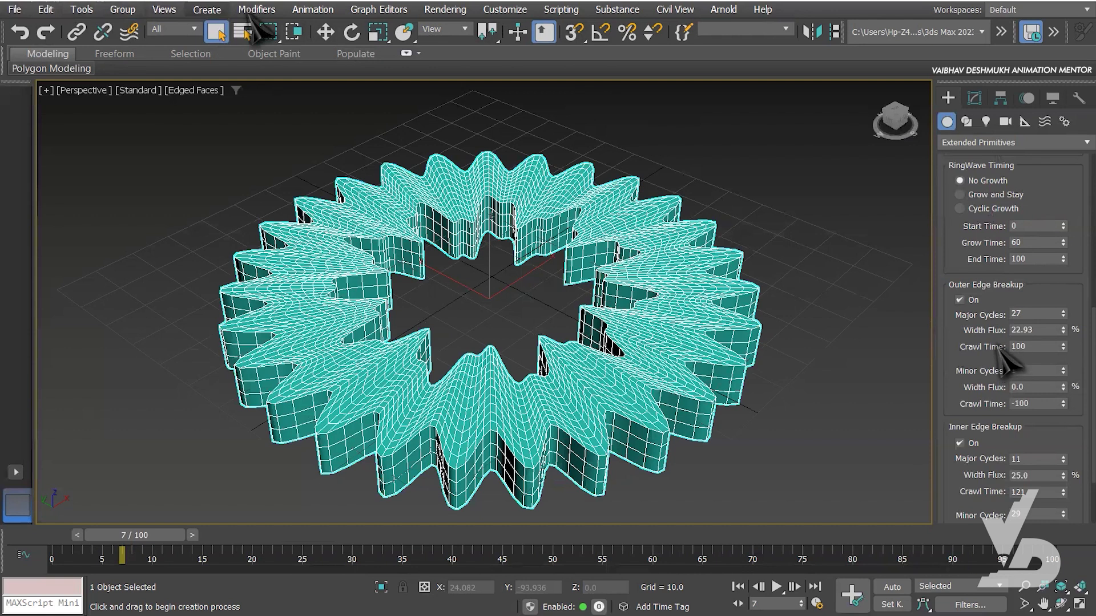
Step: Set the outer edge breakup's major crawl time to 284, minor cycles to 185, minor width flux to 6.76% and minor crawl time to -5
drag(1063, 347, 1068, 297)
drag(1070, 124, 1072, 528)
drag(70, 374, 120, 216)
drag(1063, 346, 1028, 366)
click(1064, 368)
drag(1063, 255, 1000, 372)
drag(1063, 387, 1004, 426)
drag(1063, 404, 1009, 357)
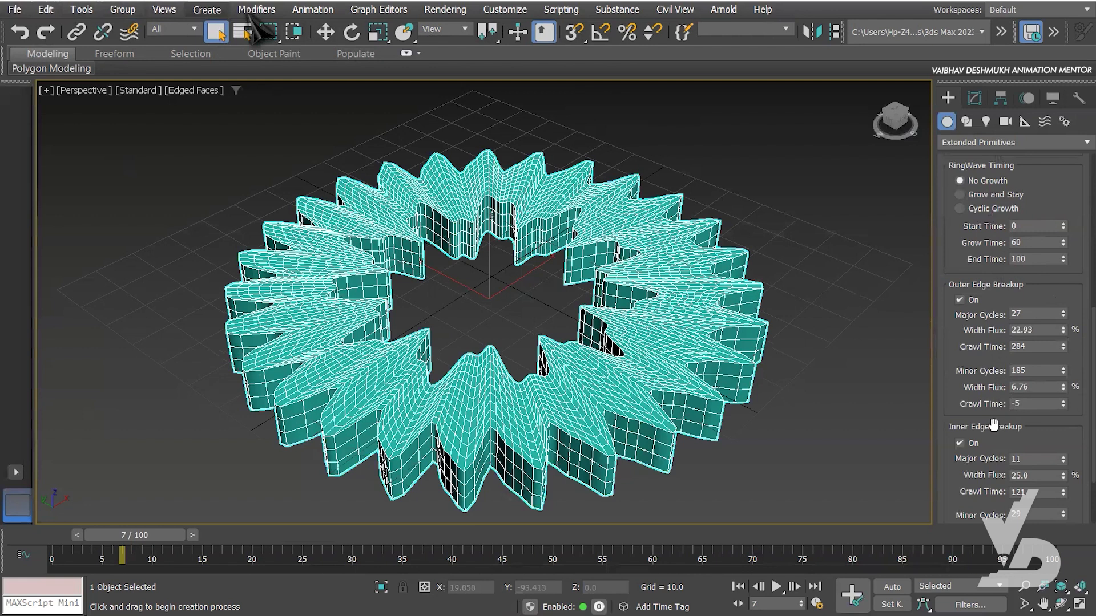
Step: Play the animation while switching the inner and outer edge breakup off and back on, and review the remaining RingWave parameters
click(777, 587)
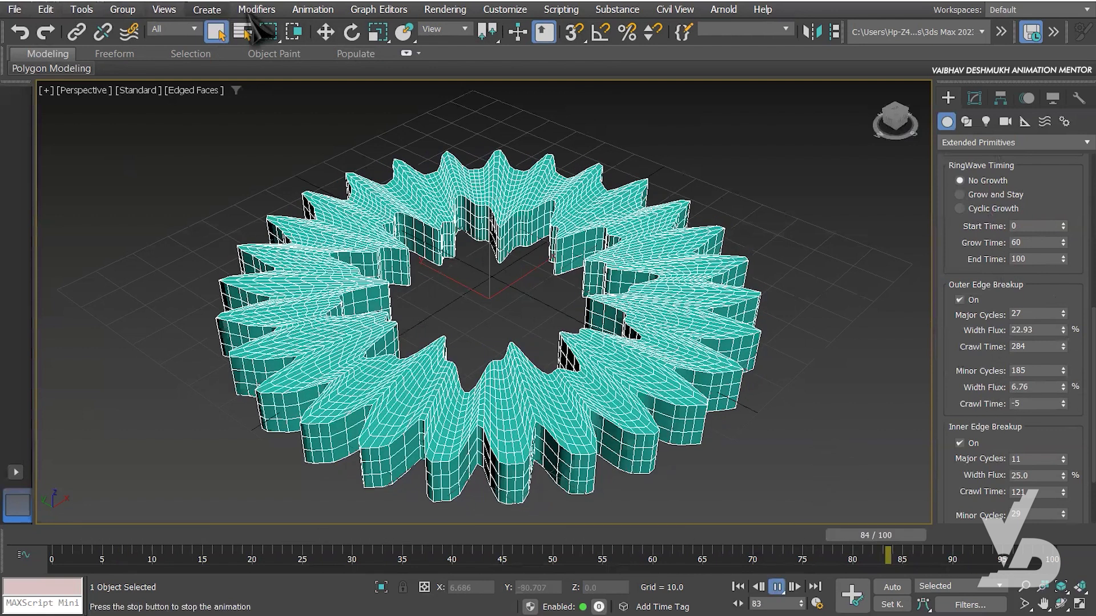
click(960, 443)
click(960, 444)
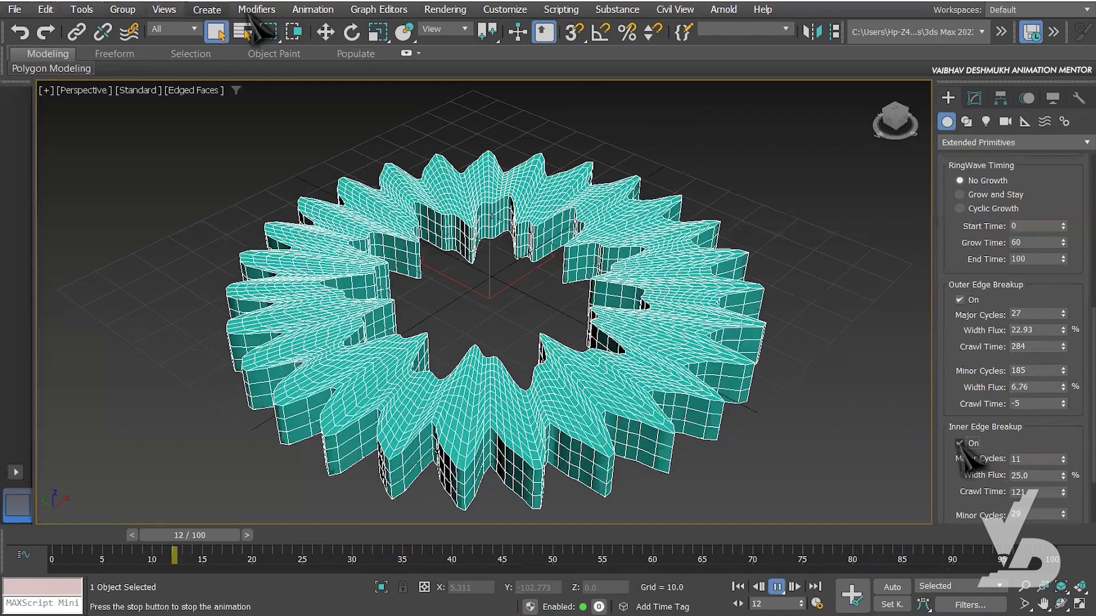
click(959, 301)
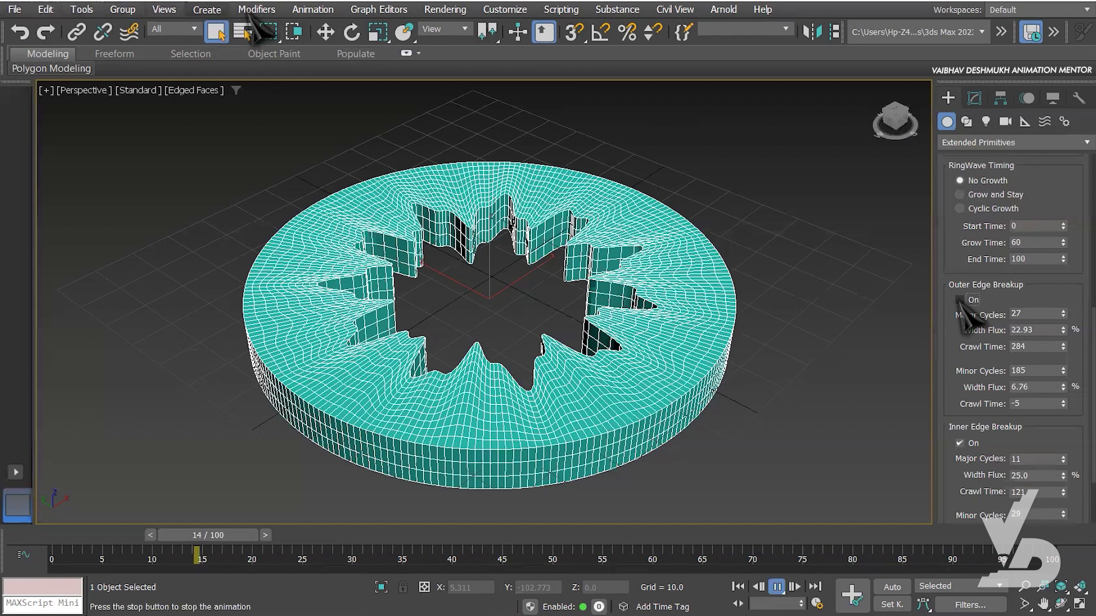
click(960, 300)
scroll(1033, 297, down, 3)
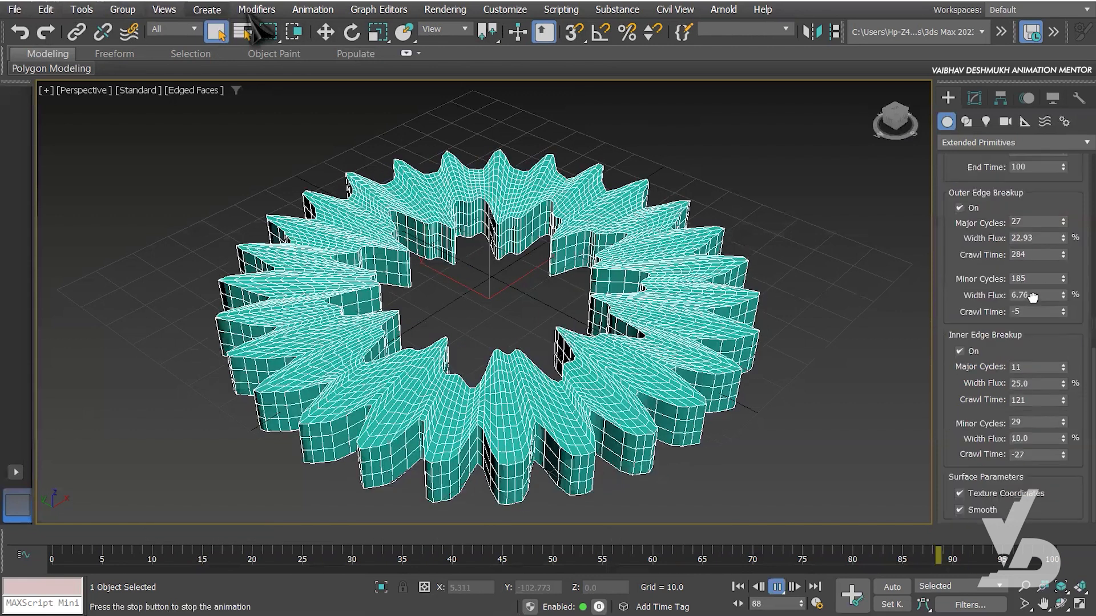
drag(1034, 348, 1037, 438)
scroll(1005, 445, up, 10)
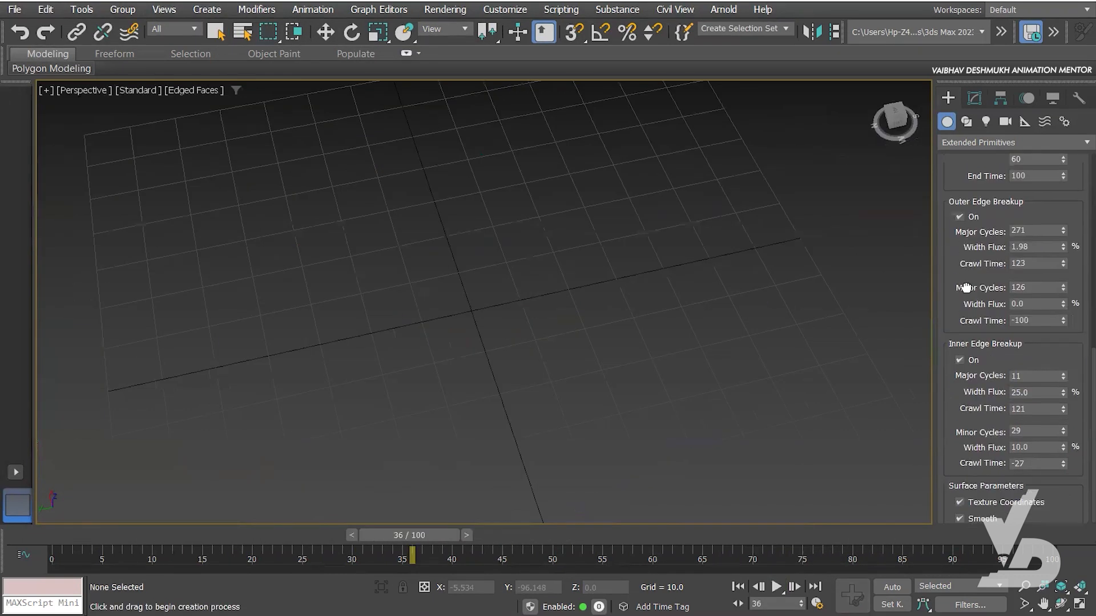
Step: Create a free Hose on the grid, about 24.3 in diameter, and inspect it from several angles
scroll(1004, 286, up, 10)
click(1048, 293)
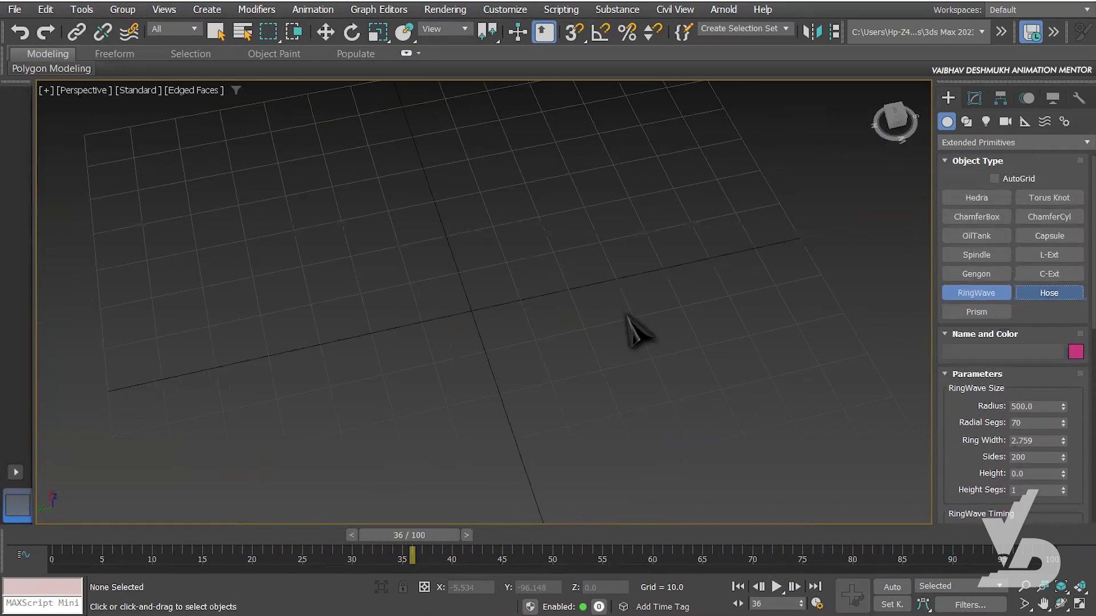
scroll(591, 382, down, 3)
middle_drag(590, 382, 474, 369)
drag(477, 366, 484, 341)
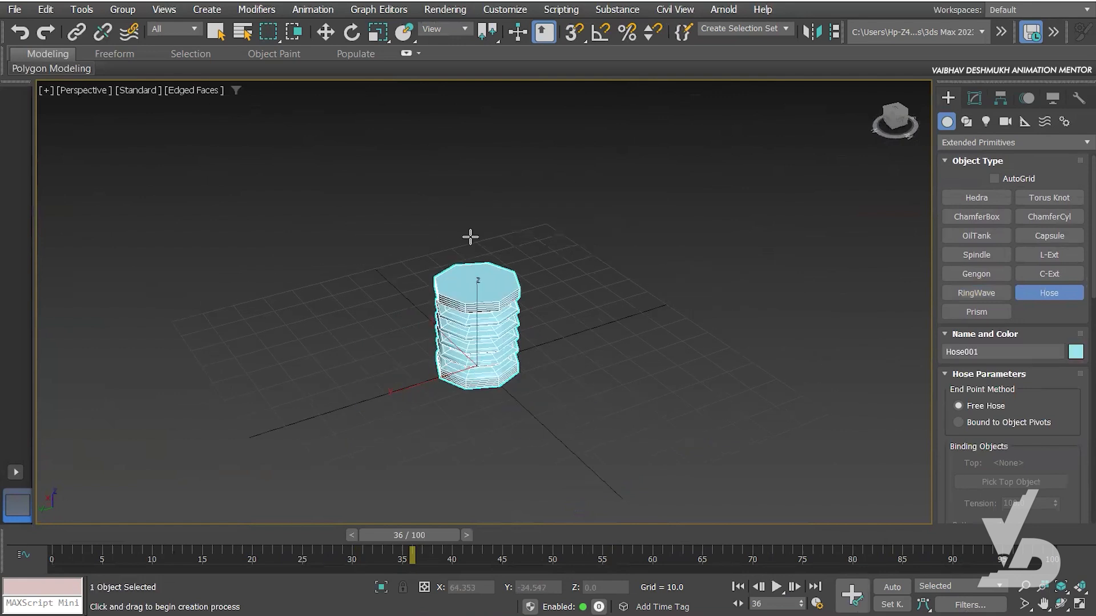
click(472, 135)
alt+middle_drag(498, 270, 510, 327)
scroll(499, 316, up, 3)
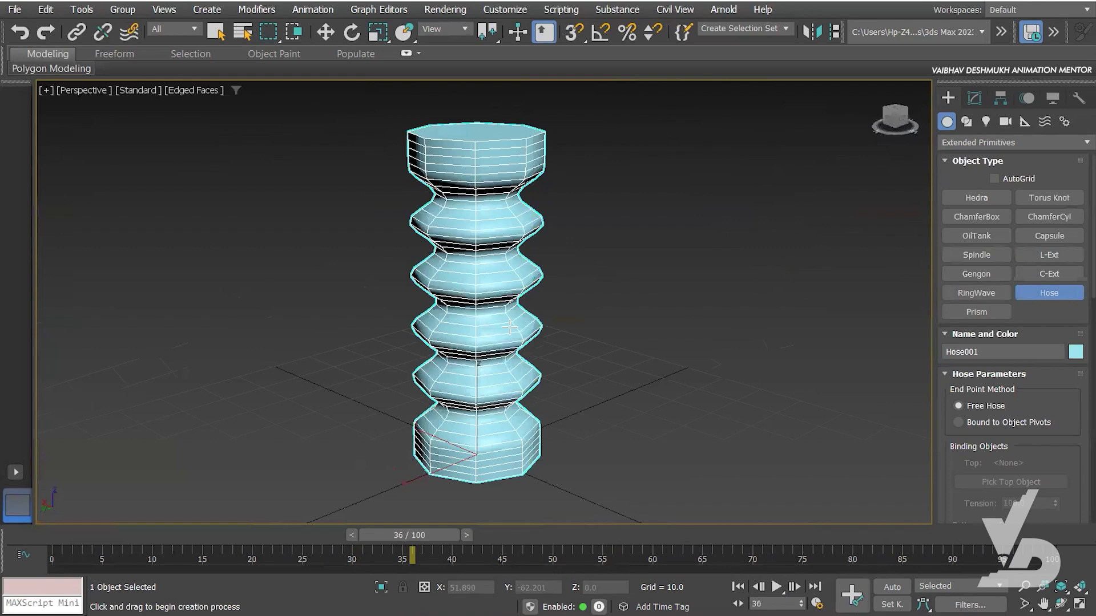
alt+middle_drag(716, 418, 711, 303)
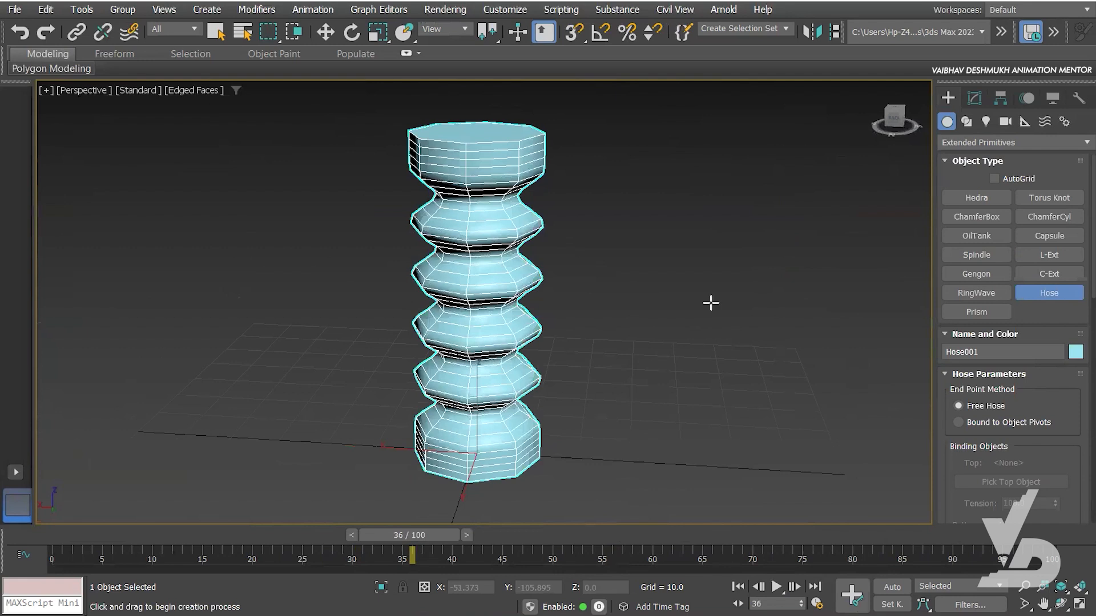
Step: Set the free hose's height to 68.097 and its segments to 63
drag(1027, 403, 1004, 300)
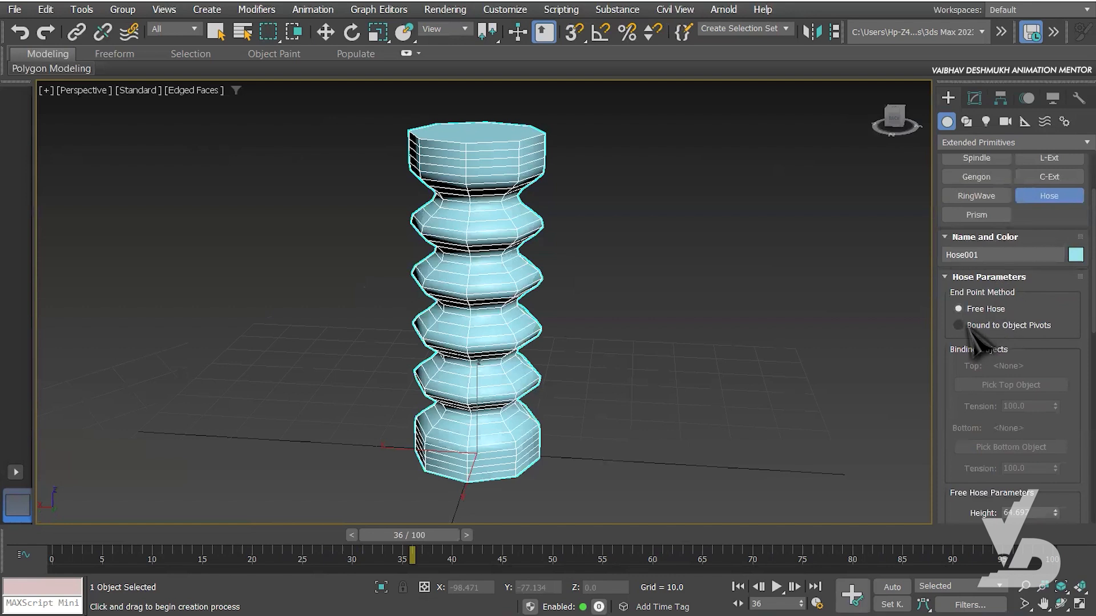
drag(1003, 431, 1033, 230)
middle_drag(683, 319, 688, 341)
mouse_move(1055, 306)
mouse_down()
mouse_move(1054, 272)
mouse_move(1055, 379)
mouse_move(1054, 286)
mouse_up()
mouse_move(1054, 353)
mouse_down()
mouse_move(1057, 377)
mouse_move(1061, 338)
mouse_up()
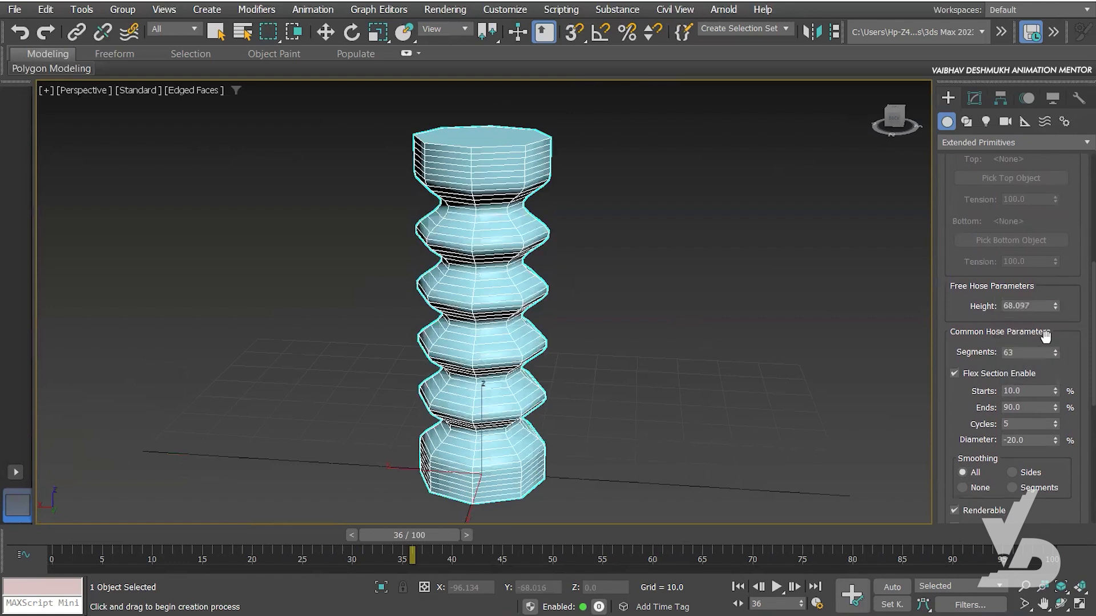
Step: Set the hose's flex section to start at 14% and end at 88%, with 2 cycles and a diameter of -35%
mouse_move(1055, 391)
mouse_down()
mouse_move(1057, 360)
mouse_move(1054, 407)
mouse_up()
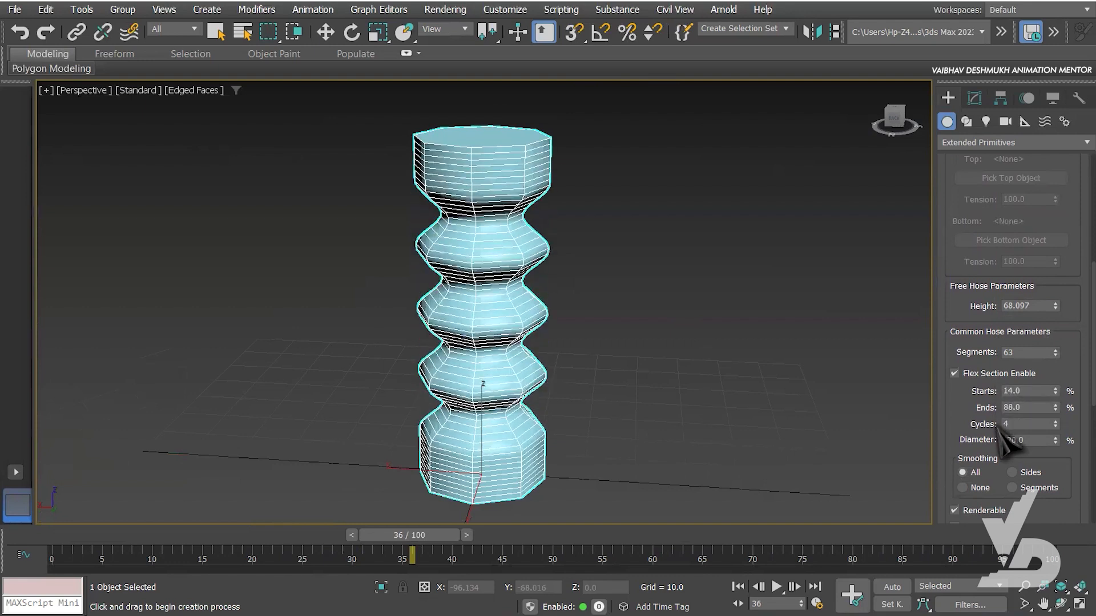
scroll(1003, 428, down, 2)
alt+middle_drag(576, 334, 656, 334)
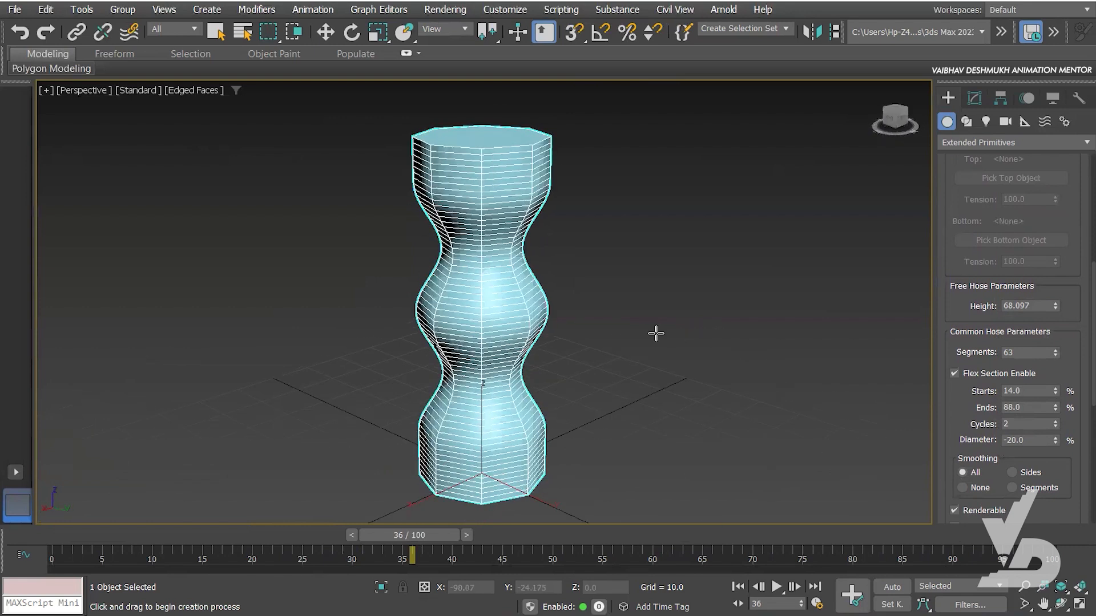
drag(1055, 441, 1061, 448)
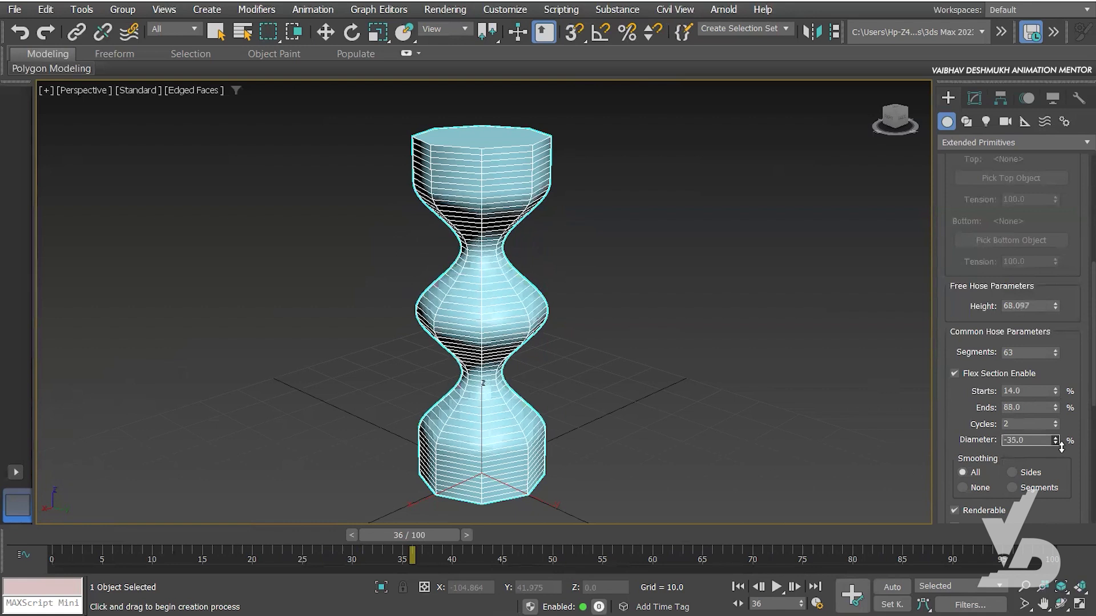
Step: Reduce the hose's flex section to 1 cycle, and raise it to 4 cycles
click(1056, 427)
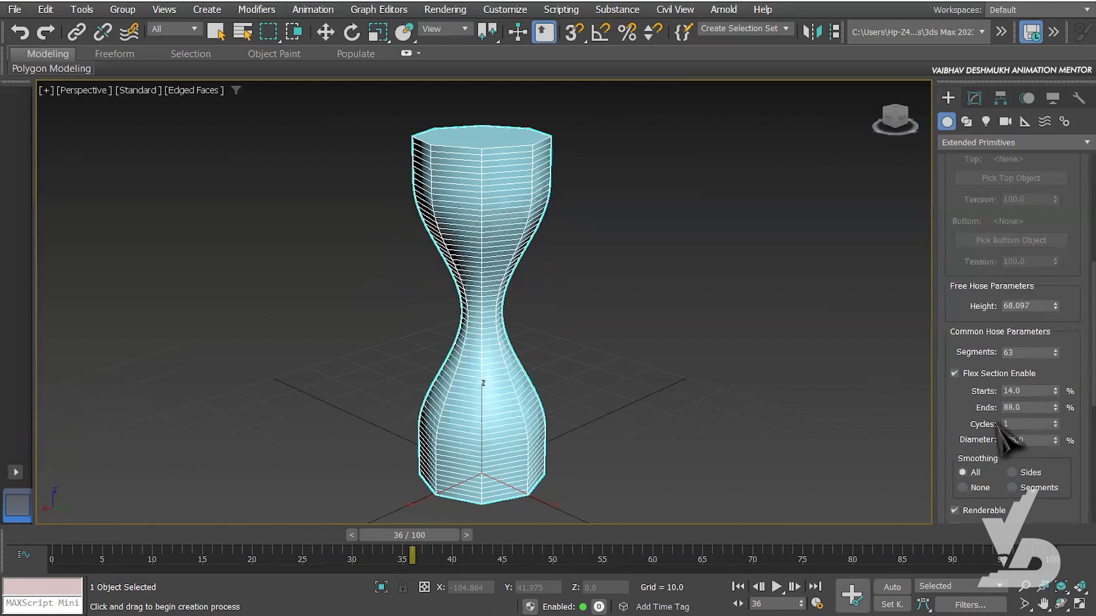
mouse_move(1055, 426)
mouse_down()
mouse_move(1055, 412)
mouse_move(1056, 424)
mouse_up()
click(1055, 421)
click(1055, 421)
click(1055, 422)
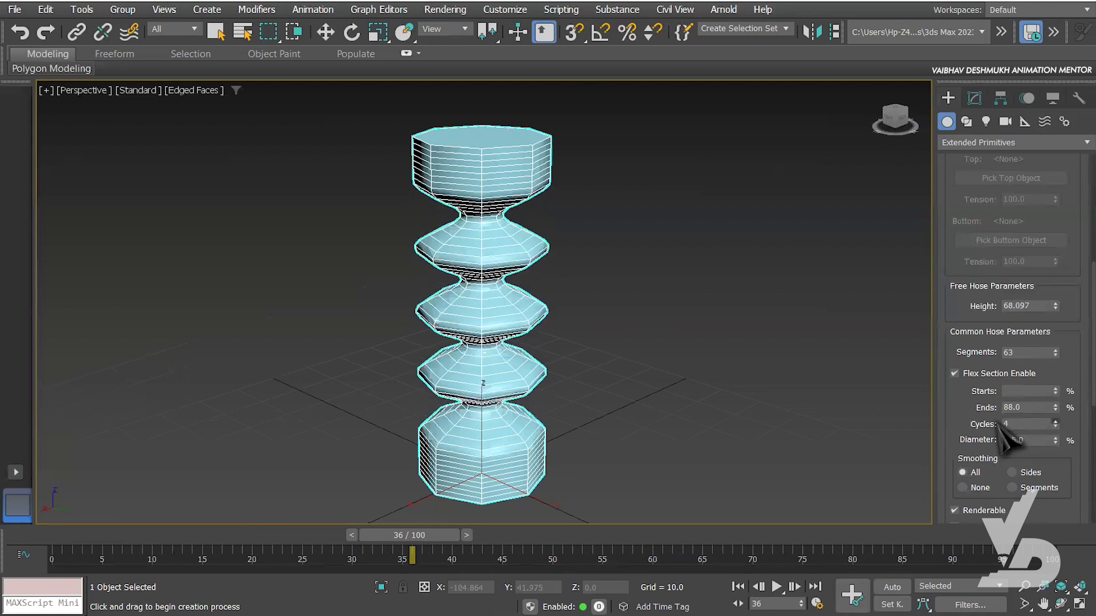
Step: Set the round hose shape's diameter to 22.919 and its sides to 47
drag(1067, 427, 1072, 212)
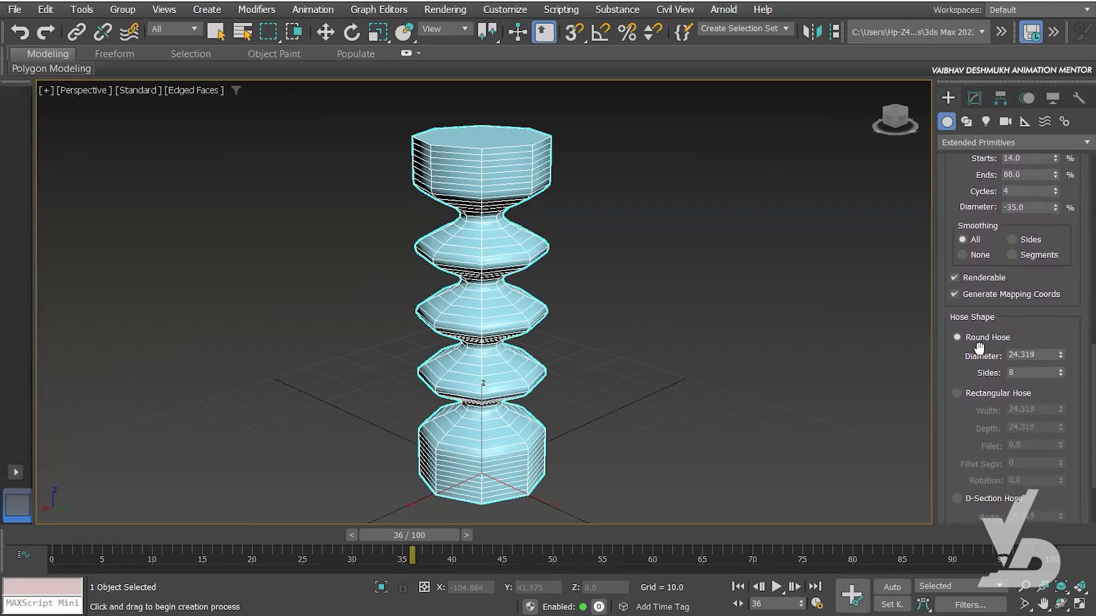
alt+middle_drag(635, 240, 656, 281)
mouse_move(1061, 355)
mouse_down()
mouse_move(1076, 196)
mouse_move(1061, 367)
mouse_move(1063, 349)
mouse_up()
alt+middle_drag(767, 351, 745, 320)
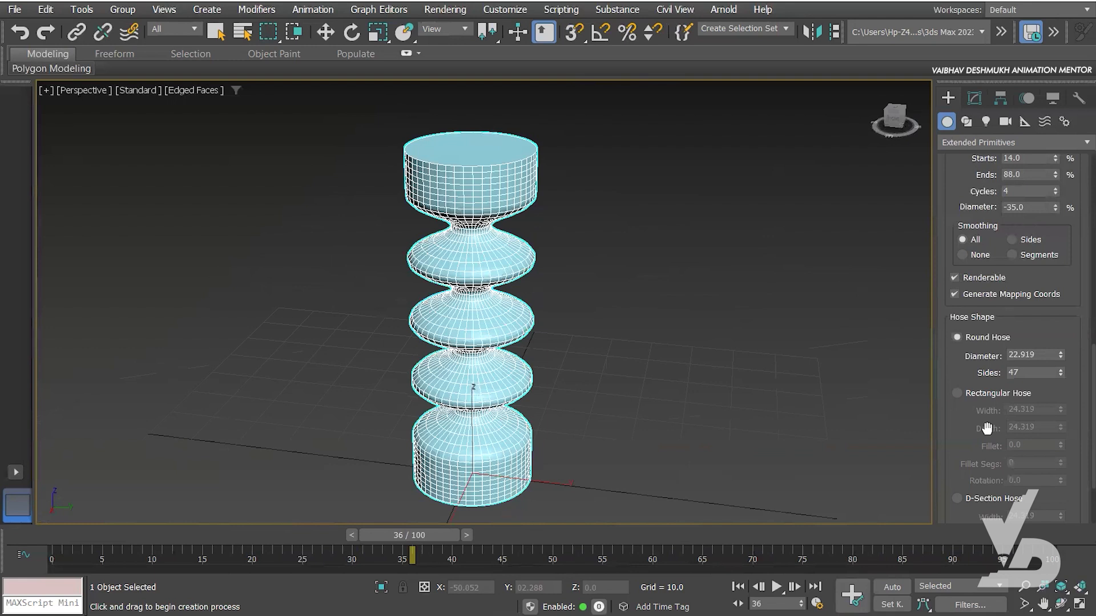
Step: Preview the Rectangular Hose and D-Section Hose shapes, and return the hose to Round Hose
click(957, 393)
alt+middle_drag(763, 335, 773, 361)
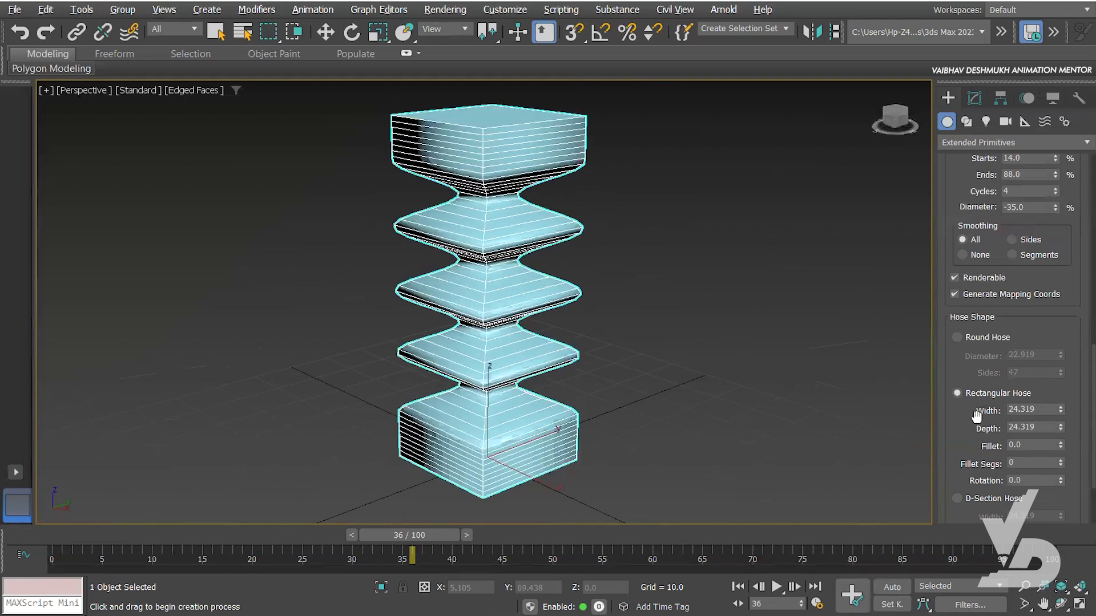
click(957, 498)
scroll(967, 502, down, 3)
alt+middle_drag(616, 309, 592, 316)
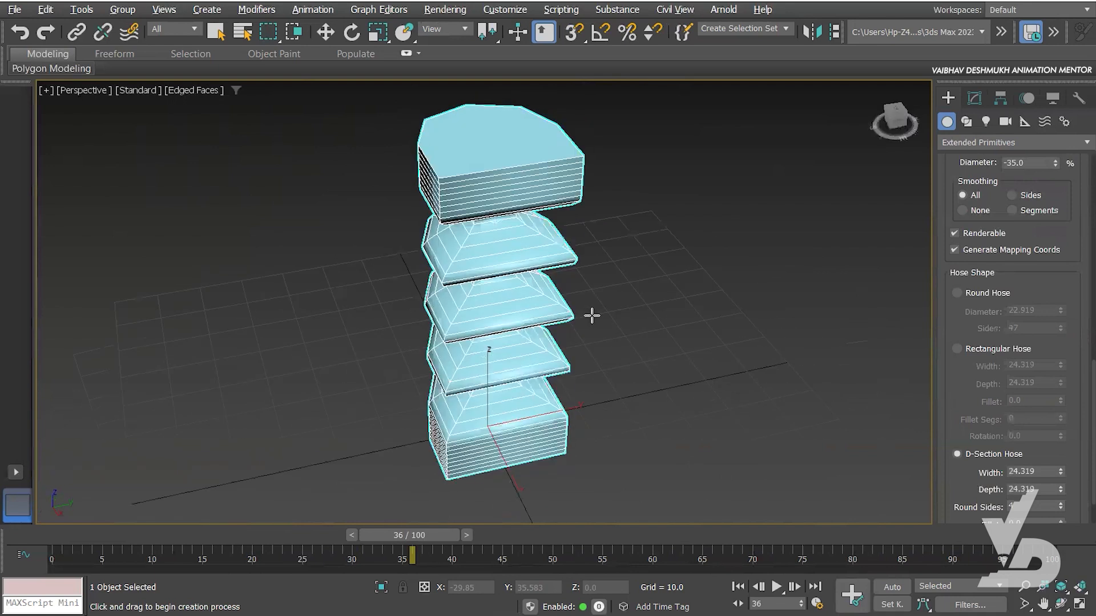
click(957, 293)
alt+middle_drag(689, 358, 712, 318)
Step: Switch the hose's end point method to Bound to Object Pivots
drag(1073, 246, 1073, 532)
drag(1053, 159, 1054, 389)
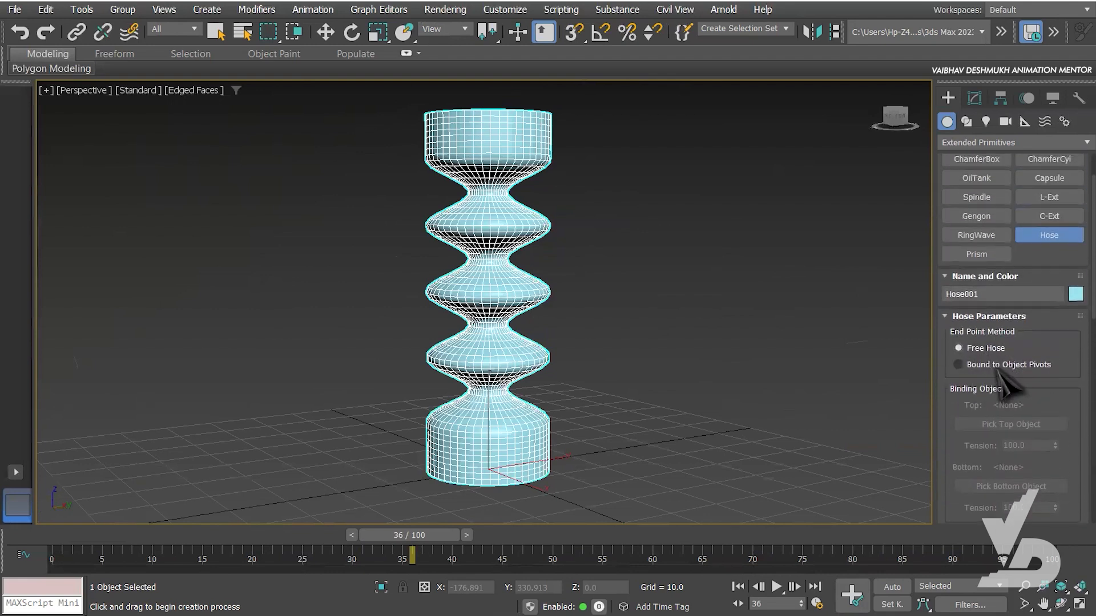
click(959, 364)
middle_drag(751, 357, 705, 326)
scroll(713, 334, down, 3)
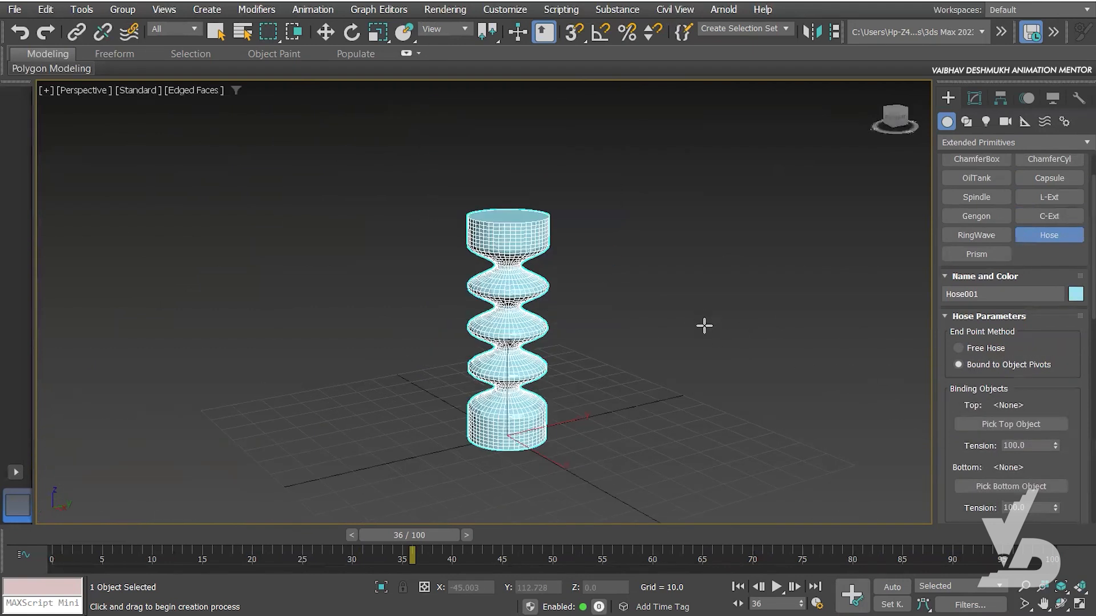
Step: Create two Standard Primitives spheres on opposite sides of the hose, and reselect the hose
click(1003, 143)
click(930, 155)
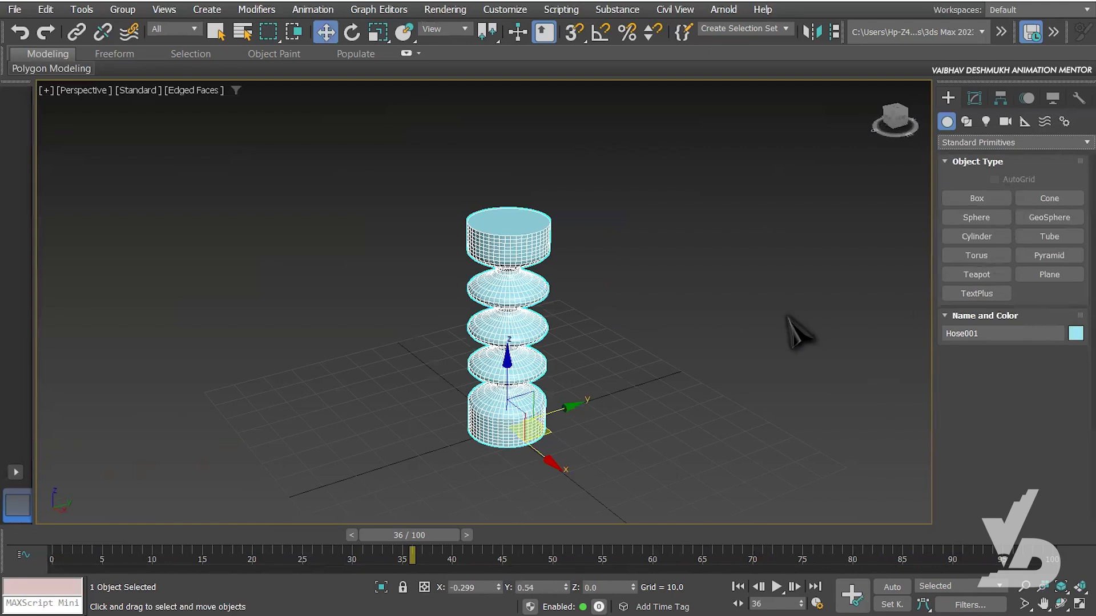
click(976, 218)
drag(329, 388, 343, 379)
drag(669, 417, 686, 405)
right_click(644, 436)
alt+middle_drag(535, 395, 549, 403)
click(514, 291)
alt+middle_drag(549, 312, 675, 331)
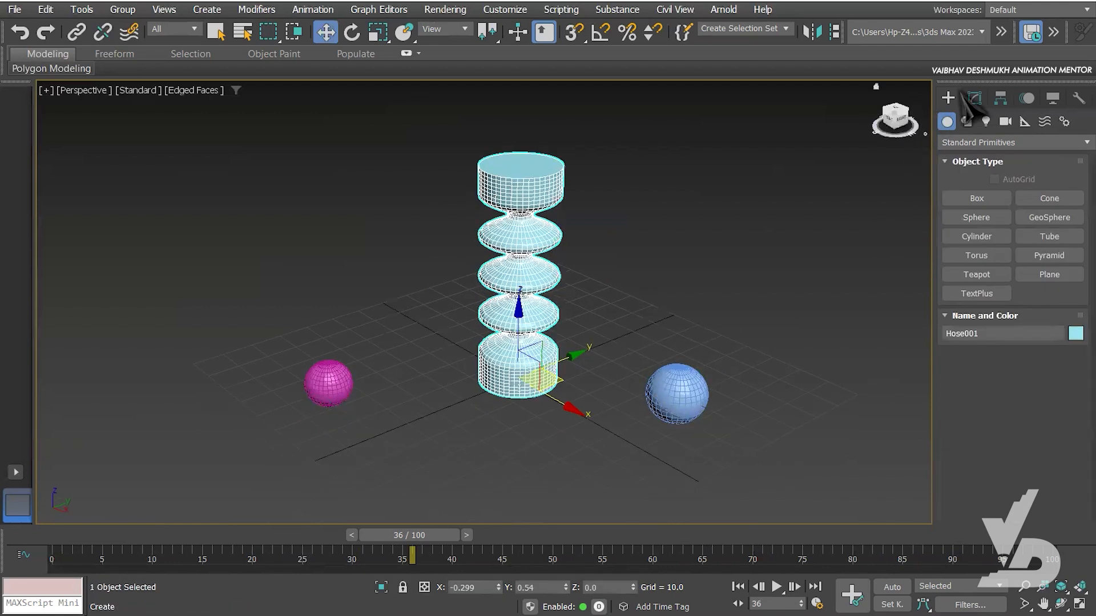
Step: Bind the hose's top to the magenta sphere and its bottom to the blue sphere, and inspect the resulting arch
click(975, 98)
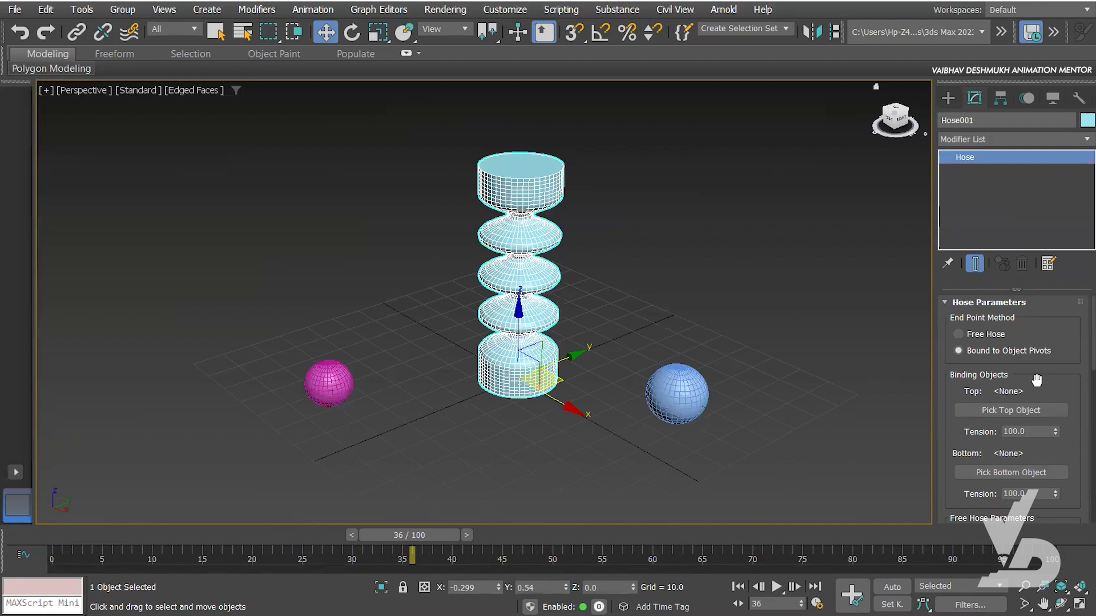
click(999, 410)
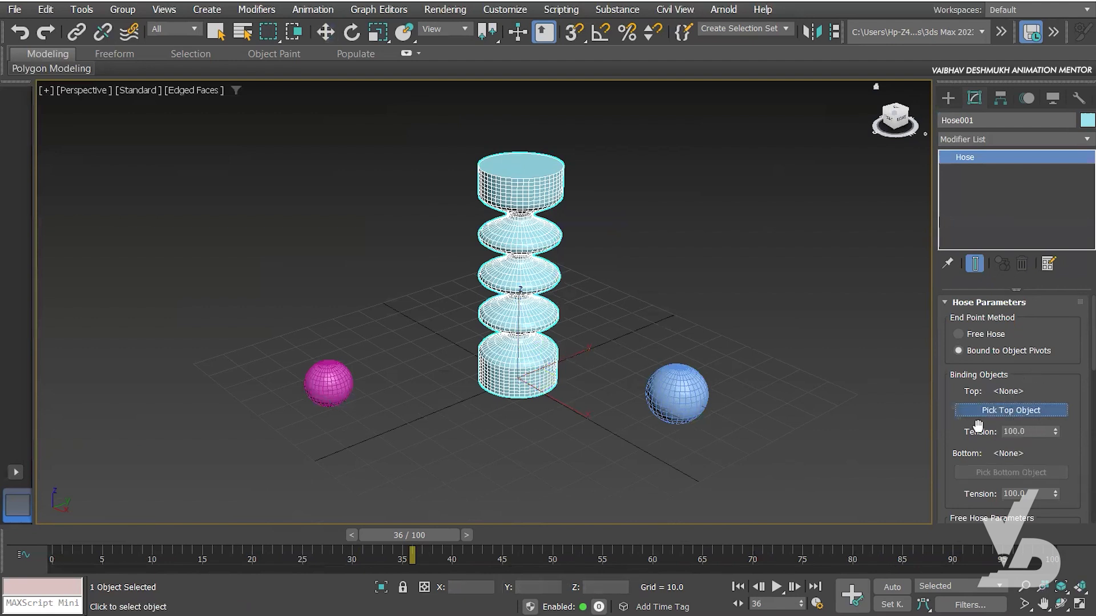
click(332, 377)
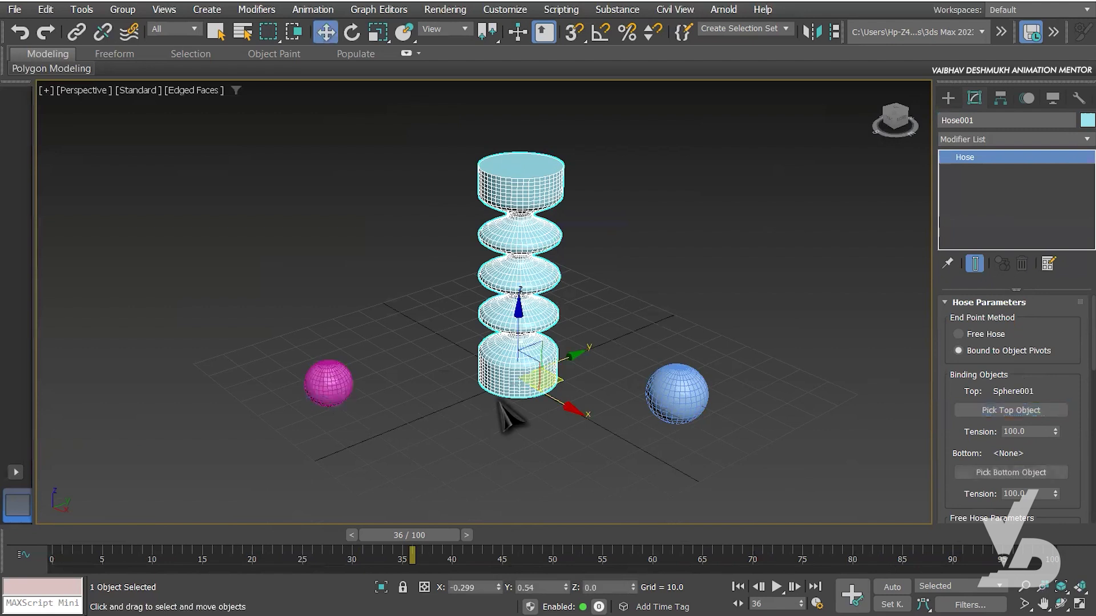
middle_drag(561, 423, 572, 412)
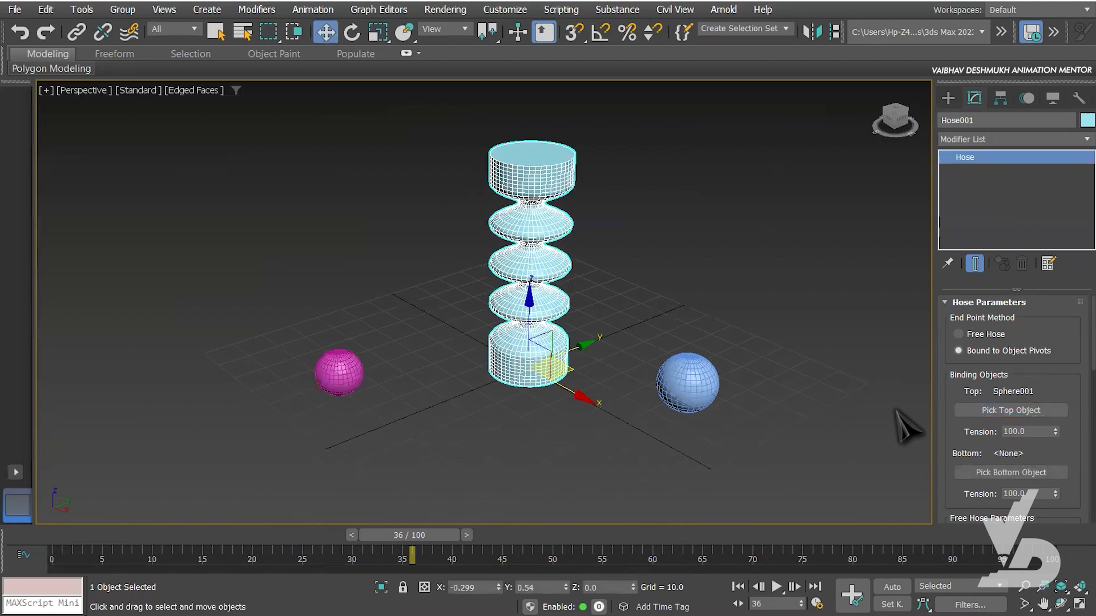
mouse_move(704, 472)
middle_down()
mouse_move(714, 459)
mouse_move(703, 467)
middle_up()
click(996, 474)
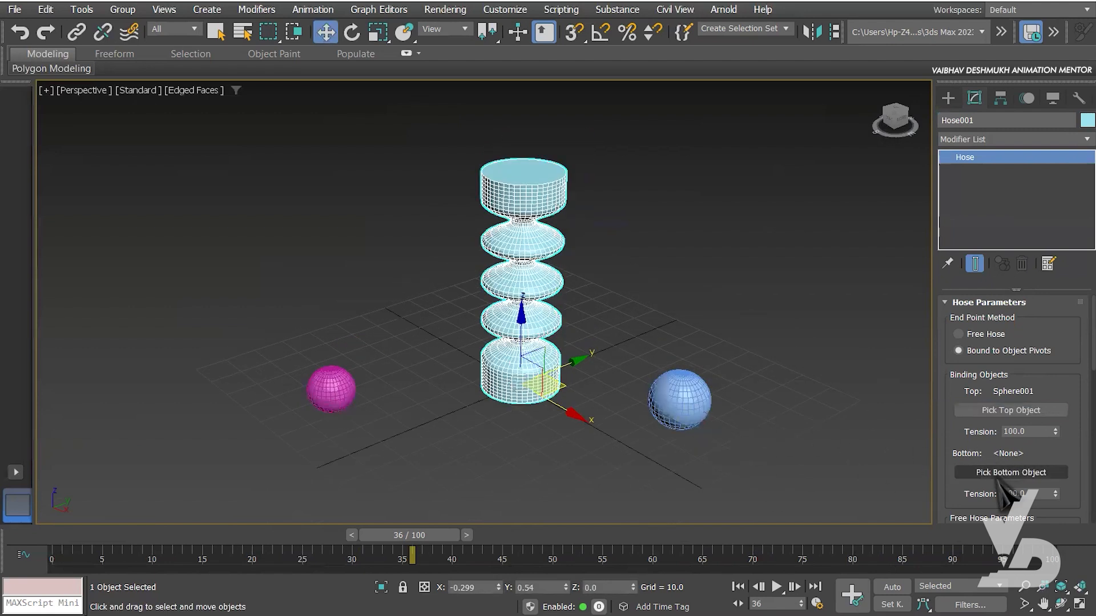
click(677, 397)
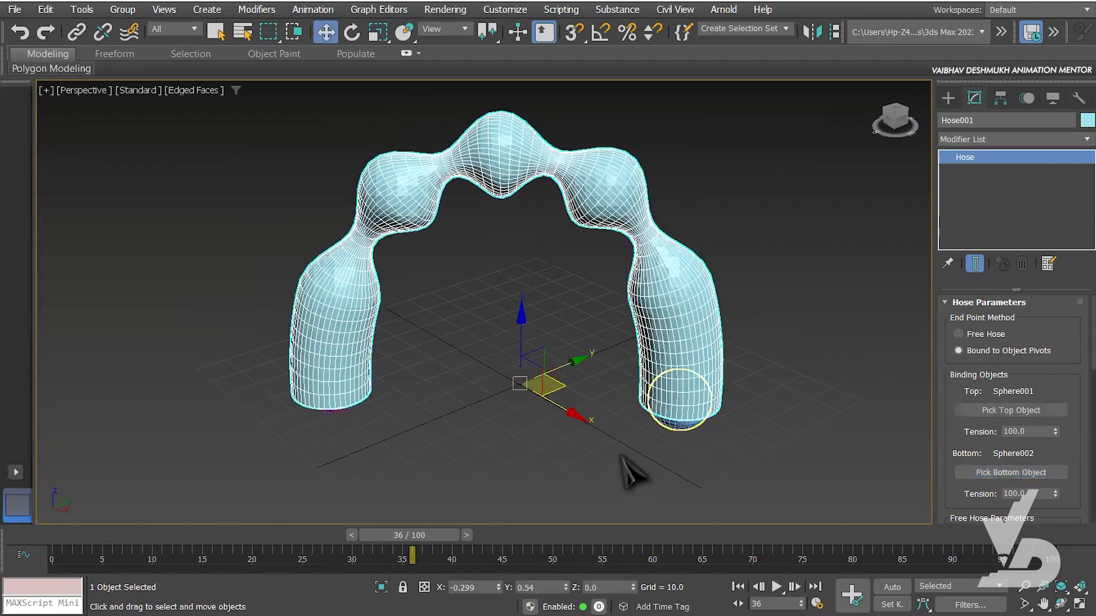
alt+middle_drag(608, 388, 360, 405)
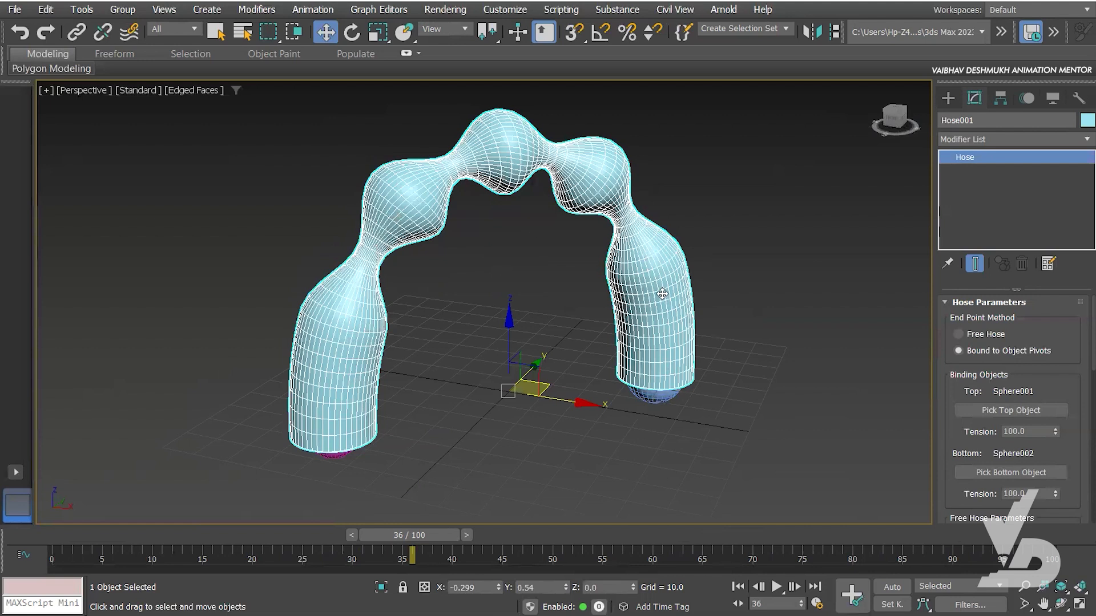
Step: Set the hose's top binding tension to 95
middle_drag(643, 387, 690, 404)
mouse_move(1069, 432)
mouse_down()
mouse_move(1058, 303)
mouse_move(1050, 430)
mouse_move(1049, 336)
mouse_up()
click(1055, 366)
Step: Try moving the magenta and blue bound spheres to test how the hose follows, and reselect the hose
alt+middle_drag(608, 415, 632, 415)
middle_drag(400, 483, 435, 411)
click(435, 411)
drag(496, 398, 276, 371)
alt+middle_drag(421, 401, 694, 420)
click(705, 389)
mouse_move(767, 373)
mouse_down()
mouse_move(624, 369)
mouse_move(785, 381)
mouse_up()
click(734, 342)
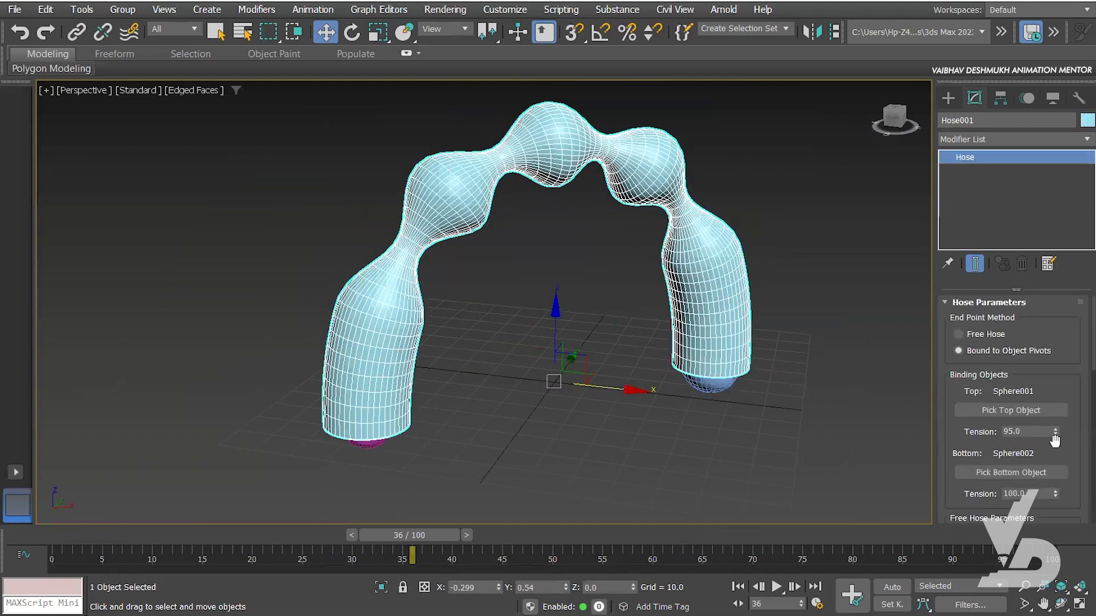
Step: Set the hose's bottom binding tension to 112 and its segments to 46
scroll(1062, 399, down, 3)
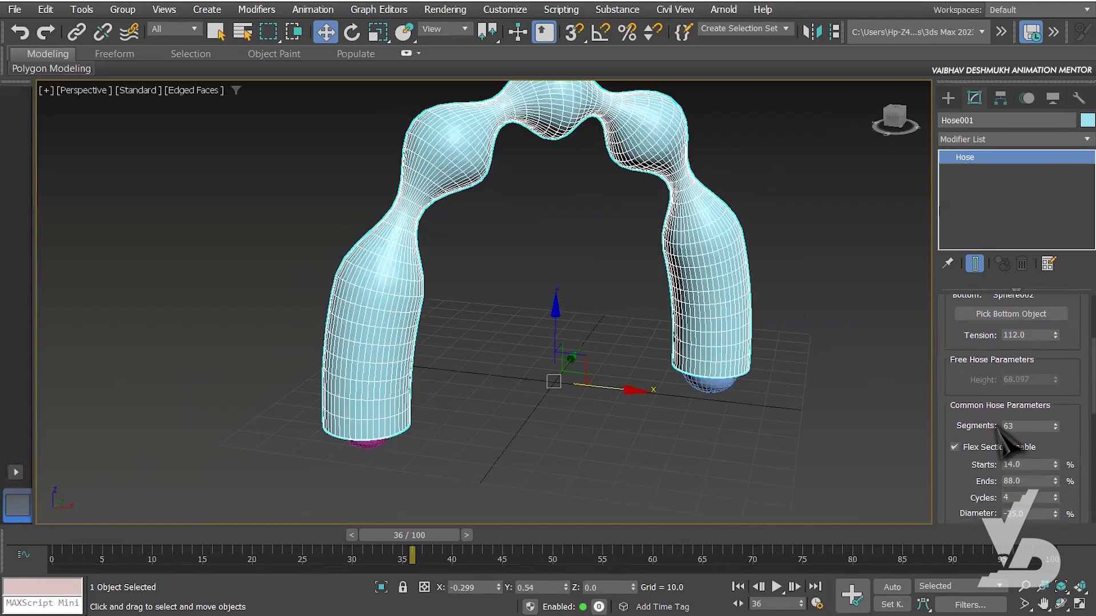
mouse_move(1055, 425)
mouse_down()
mouse_move(1057, 394)
mouse_move(1057, 445)
mouse_up()
mouse_move(1067, 434)
mouse_down()
mouse_move(1068, 403)
mouse_move(1055, 426)
mouse_move(1057, 394)
mouse_move(1057, 446)
mouse_up()
Step: Set the bound hose's flex section to start at 8% and end at 86%, with 12 cycles and a diameter of -31%
mouse_move(678, 372)
alt+middle_down()
mouse_move(720, 341)
mouse_move(704, 409)
mouse_move(679, 368)
mouse_move(685, 357)
alt+middle_up()
mouse_move(1055, 433)
mouse_down()
mouse_move(1055, 450)
mouse_move(1056, 404)
mouse_move(1067, 455)
mouse_move(1058, 435)
mouse_move(1066, 451)
mouse_move(1055, 450)
mouse_up()
alt+middle_drag(799, 366, 716, 346)
scroll(1009, 456, down, 2)
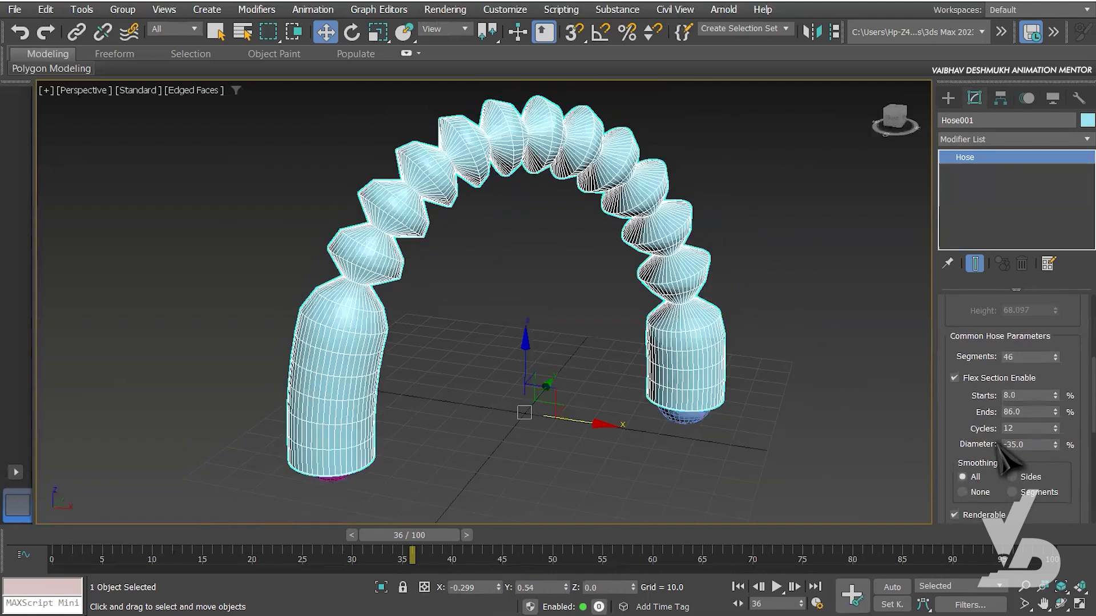
mouse_move(1055, 445)
mouse_down()
mouse_move(1057, 324)
mouse_move(1061, 456)
mouse_up()
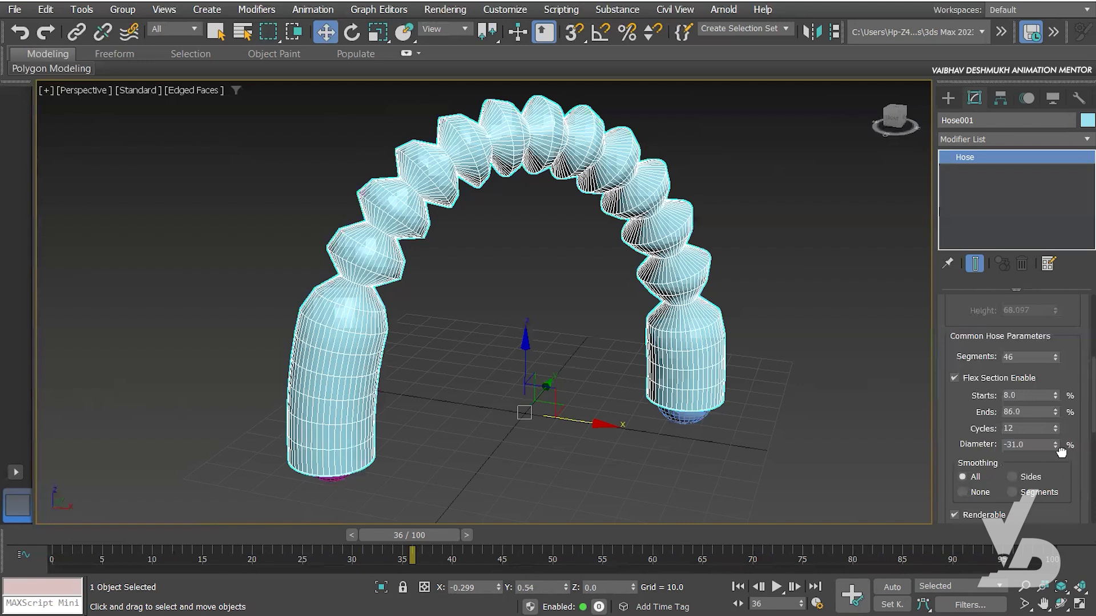
Step: Set the round hose shape's diameter to 18.319 and its sides to 16
scroll(1061, 452, down, 9)
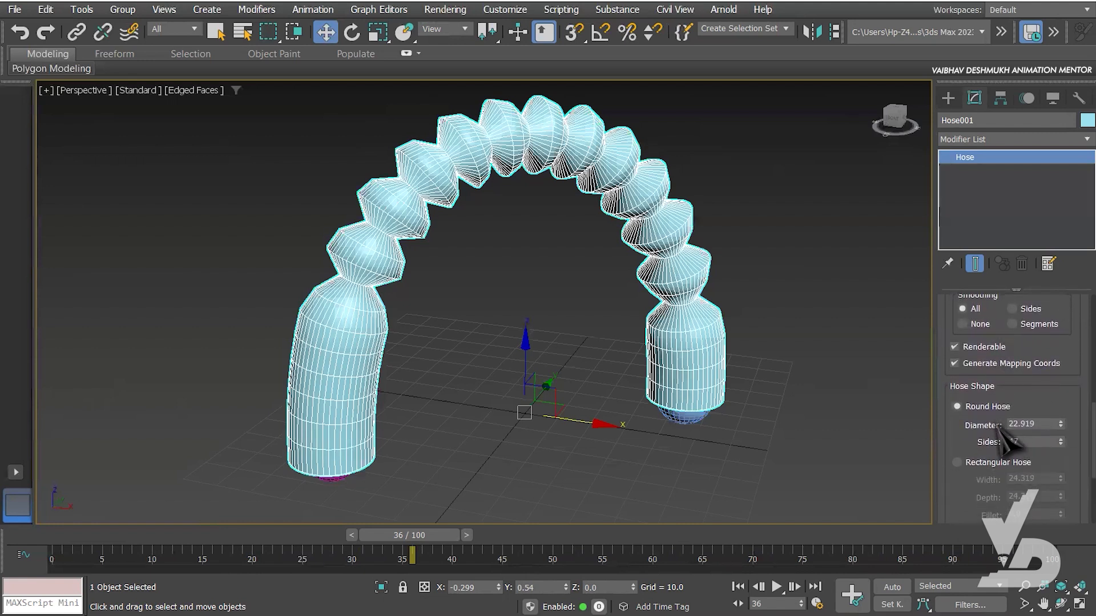
drag(1060, 424, 1066, 343)
drag(1060, 424, 1071, 457)
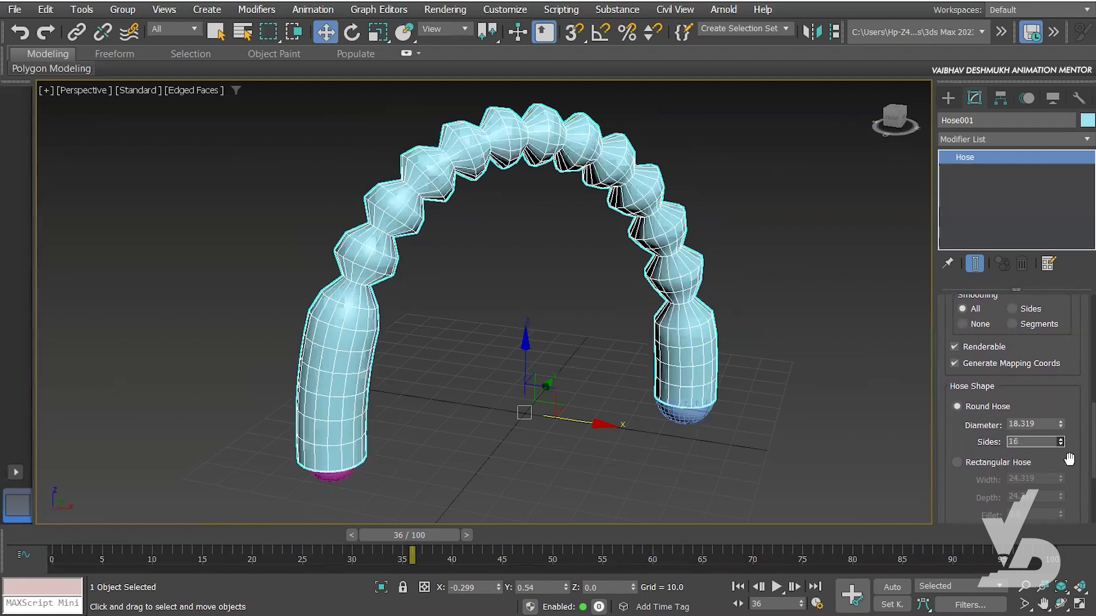
Step: Switch the bound hose to the Rectangular Hose shape and to the D-Section Hose shape, viewing each from several angles
click(956, 462)
alt+middle_drag(736, 392, 952, 433)
drag(957, 431, 960, 339)
alt+middle_drag(676, 416, 513, 412)
click(957, 476)
alt+middle_drag(632, 331, 724, 348)
Step: Delete the hose and both spheres from the scene
drag(963, 399, 995, 614)
drag(1081, 347, 1082, 480)
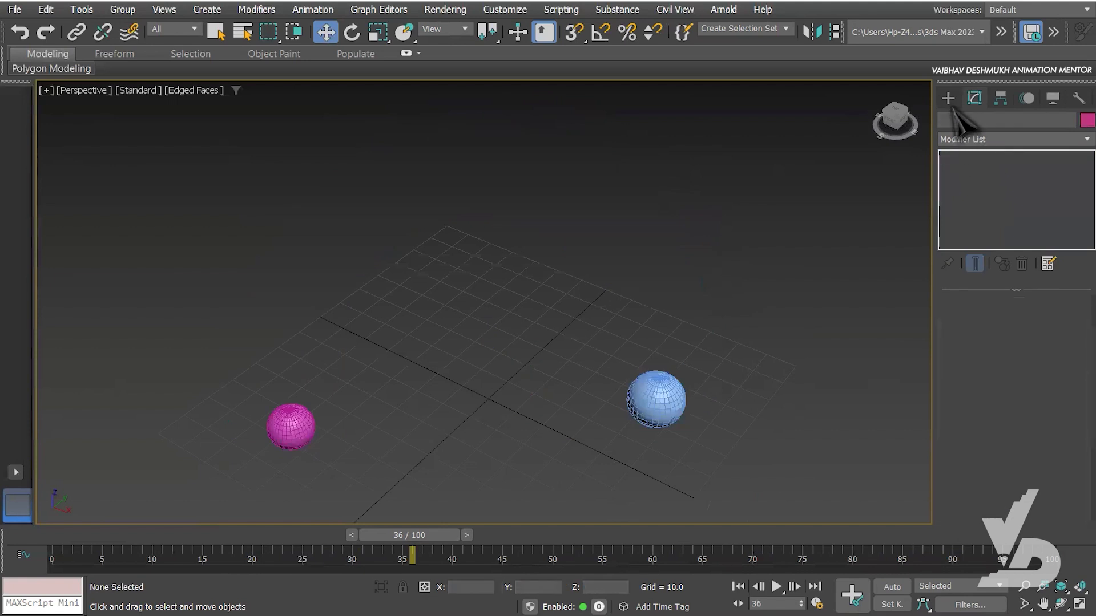
key(ctrl+a)
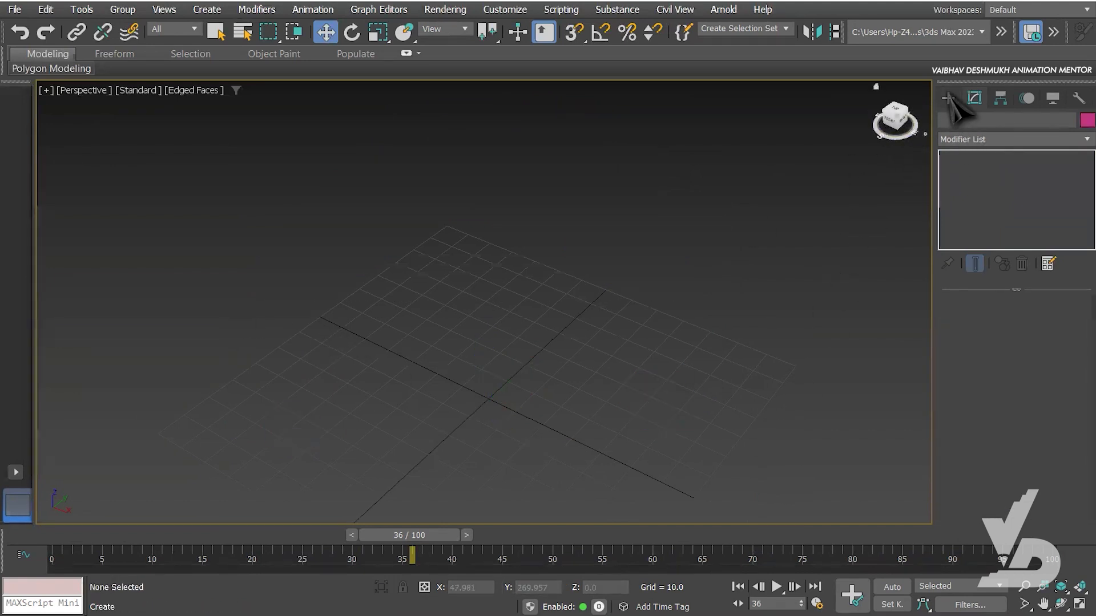
Step: Create a Prism on the perspective grid with side 1 about 65 and side 2 about 84 long
middle_drag(718, 330, 745, 299)
click(976, 313)
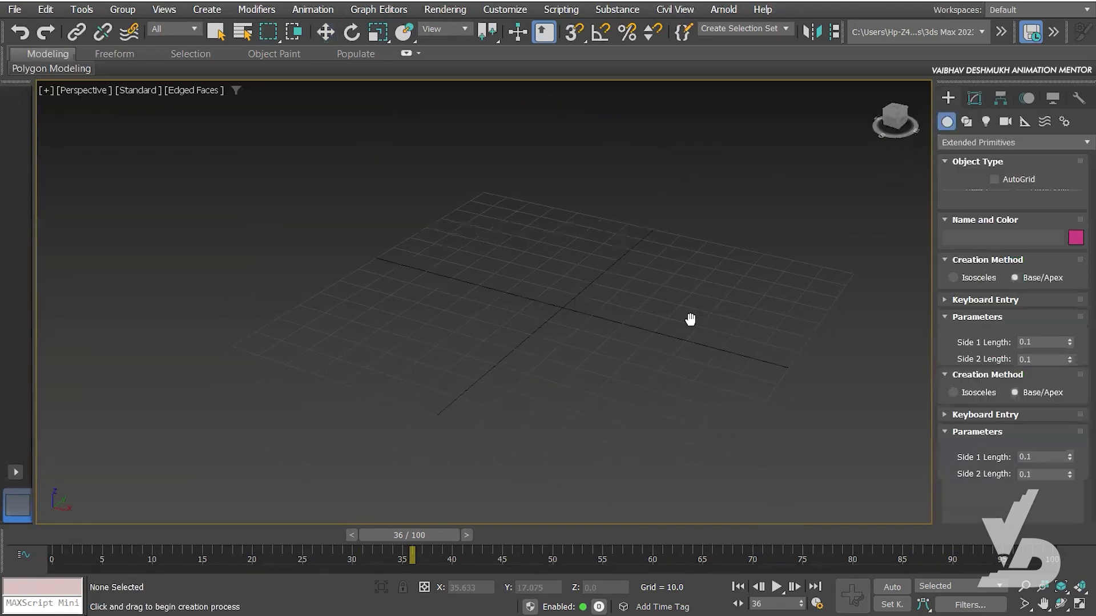
click(393, 372)
drag(393, 372, 512, 498)
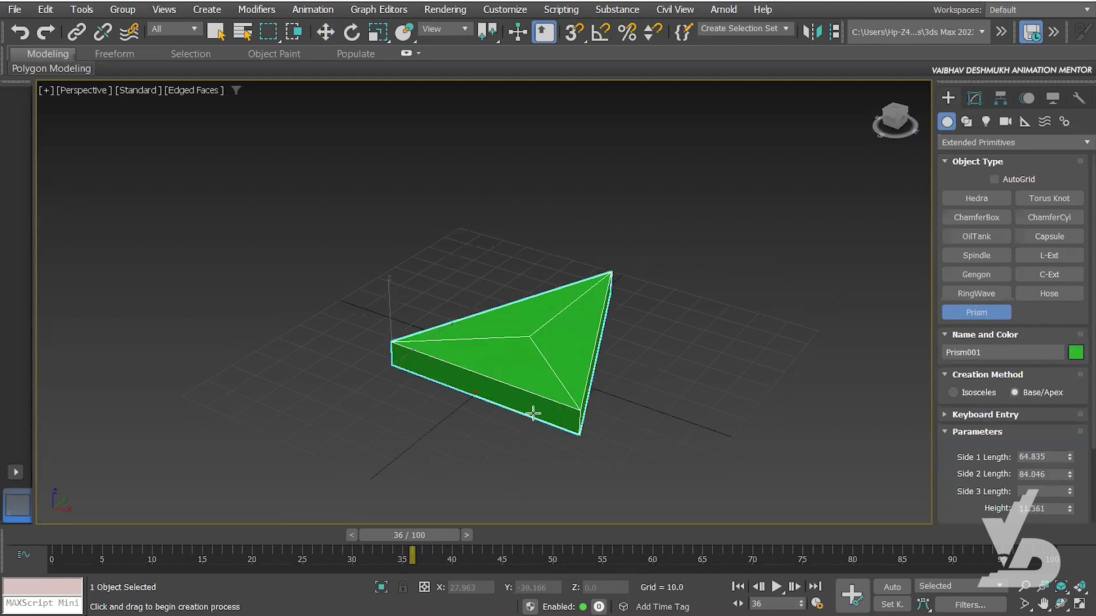
click(546, 330)
Step: Set the prism's side lengths to 74.56, 102.536 and 109.552, and its height to 50.632
middle_drag(624, 374, 673, 394)
mouse_move(1070, 456)
mouse_down()
mouse_move(1069, 441)
mouse_move(1070, 464)
mouse_move(1079, 459)
mouse_move(1070, 482)
mouse_move(1069, 473)
mouse_up()
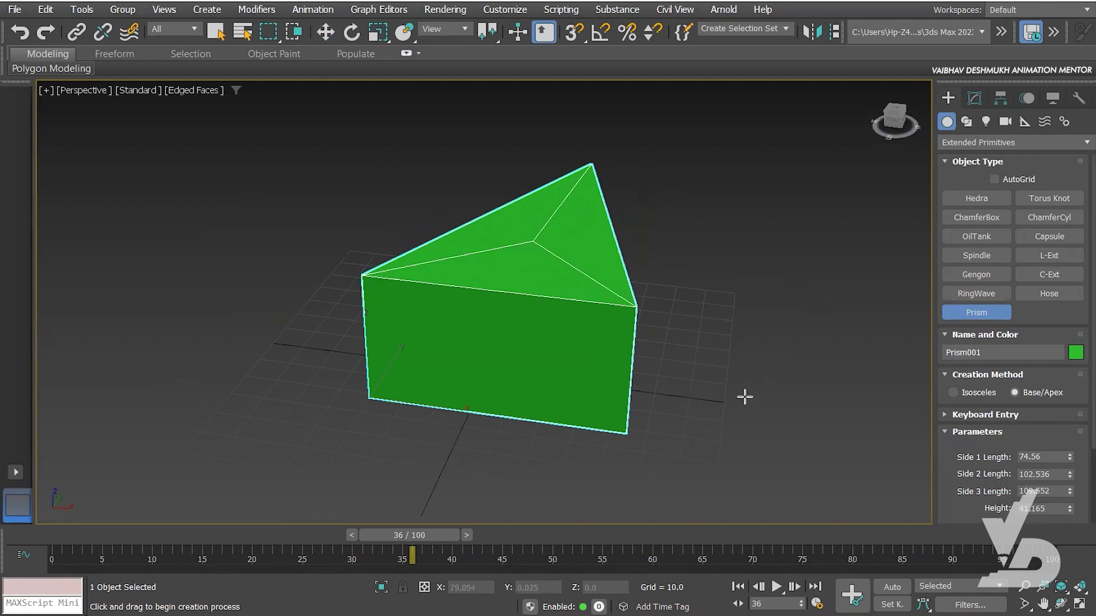
middle_drag(745, 397, 718, 399)
drag(1070, 509, 1055, 482)
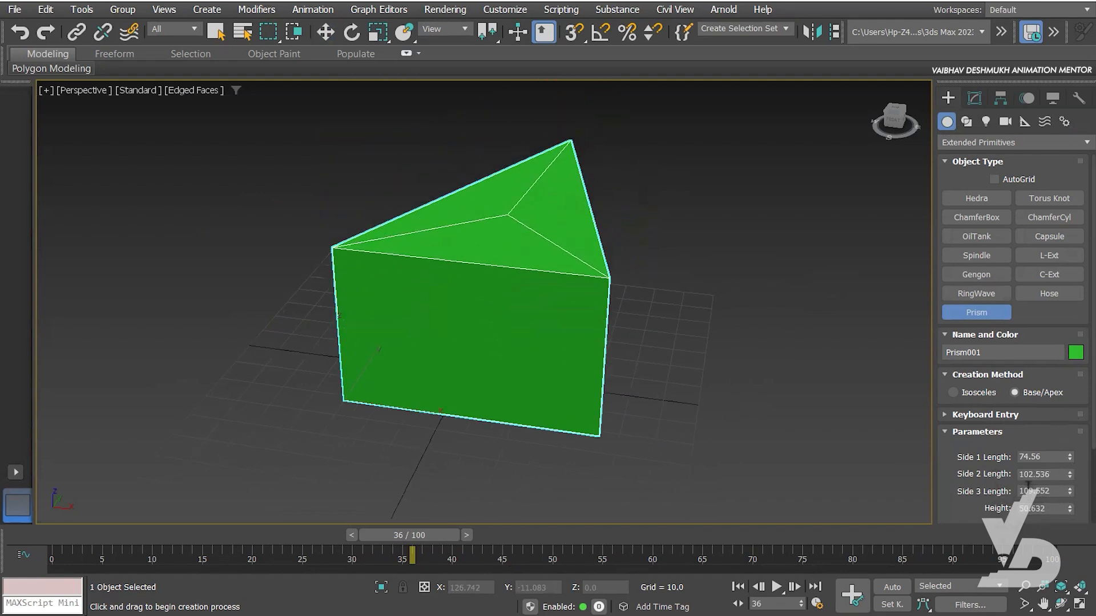
Step: Set the prism's side 1, side 2, side 3 and height segments to 3 each
scroll(993, 343, down, 3)
click(1069, 437)
click(1069, 436)
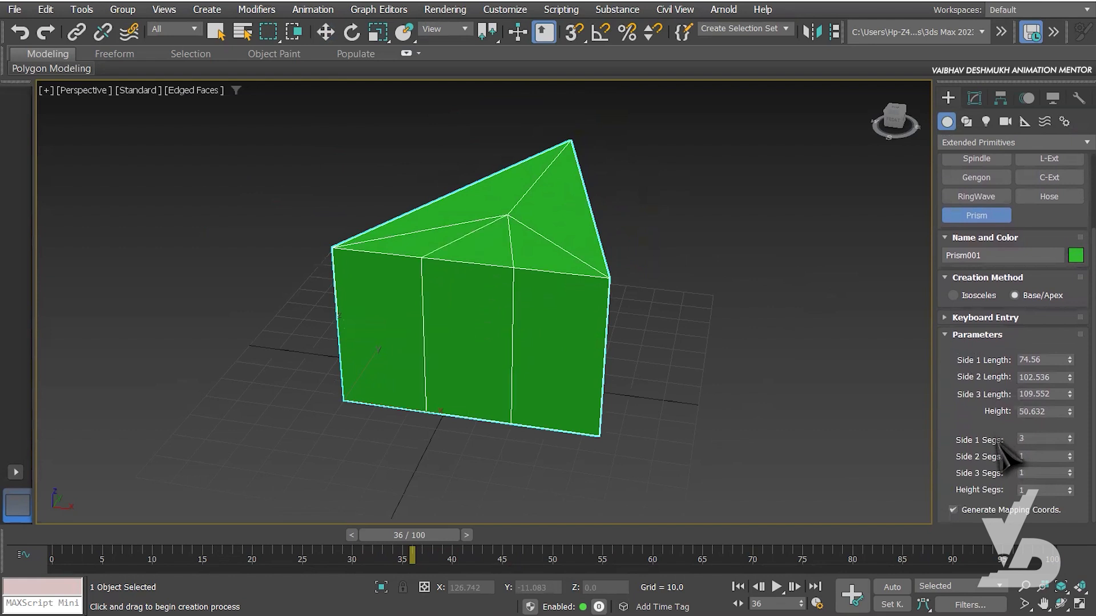
click(1069, 454)
click(1069, 489)
click(1069, 488)
middle_drag(818, 363, 785, 393)
key(w)
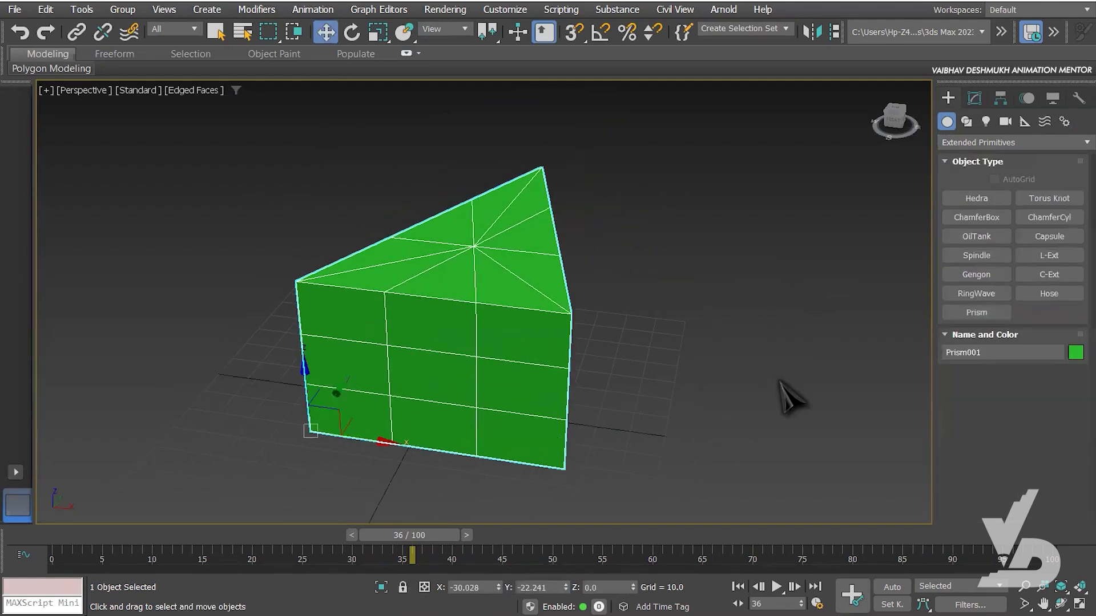
middle_drag(813, 345, 799, 364)
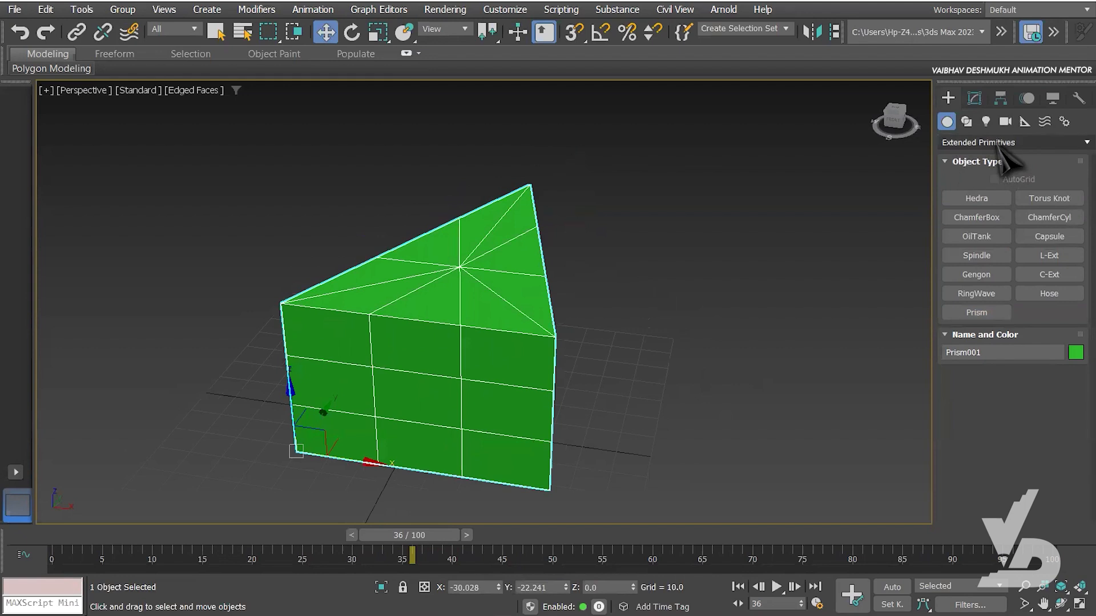
Step: Delete the prism and create a Hedra near the center of the grid
middle_drag(606, 394, 640, 364)
key(Delete)
key(z)
click(981, 201)
drag(483, 323, 473, 362)
middle_drag(474, 362, 529, 347)
key(w)
scroll(529, 347, up, 2)
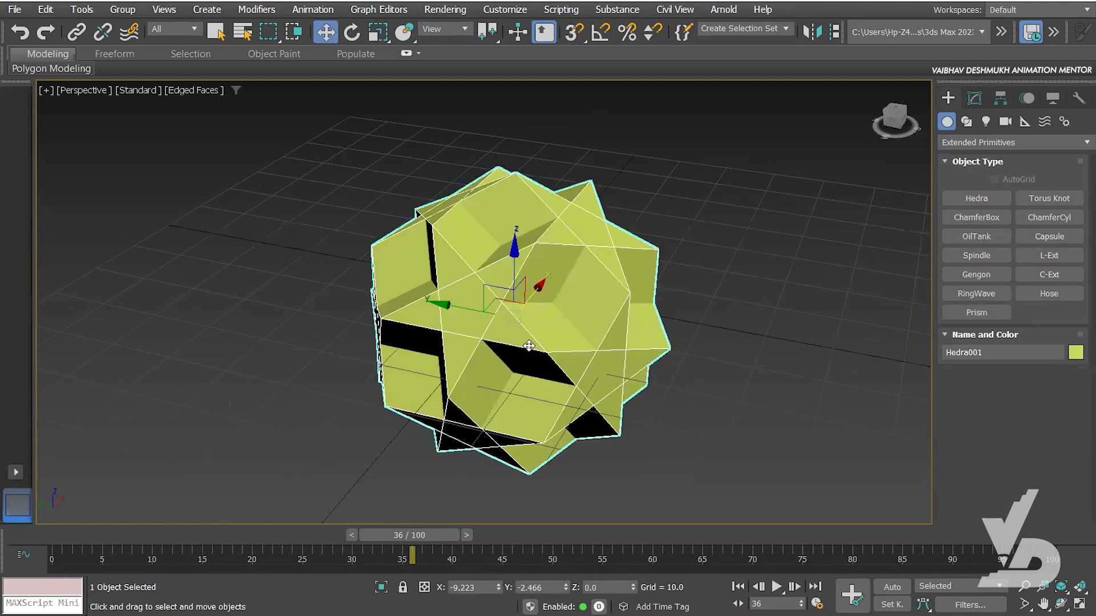
Step: Undo the Hedra's creation, the prism's deletion and the prism's last segment changes
key(Delete)
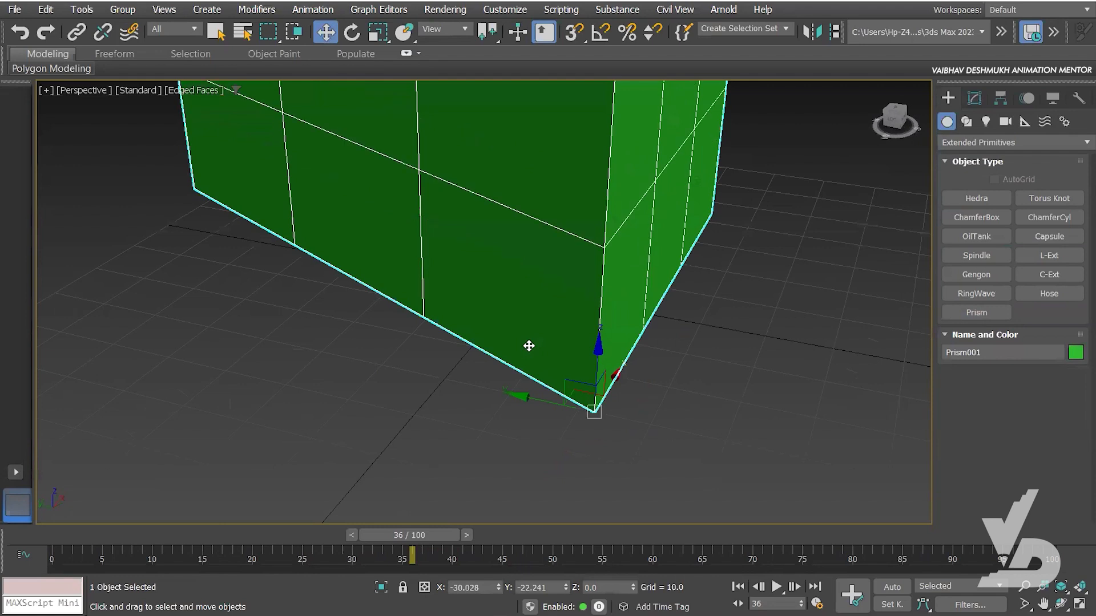
scroll(573, 354, down, 4)
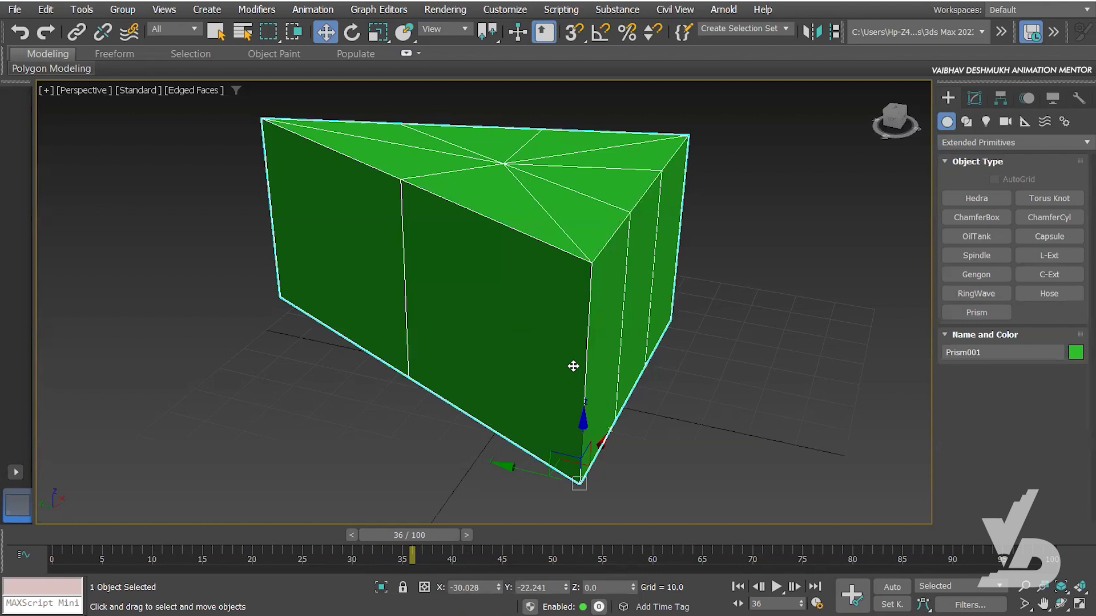
Step: Set the scene undo levels to 2000 in the general preferences
click(504, 10)
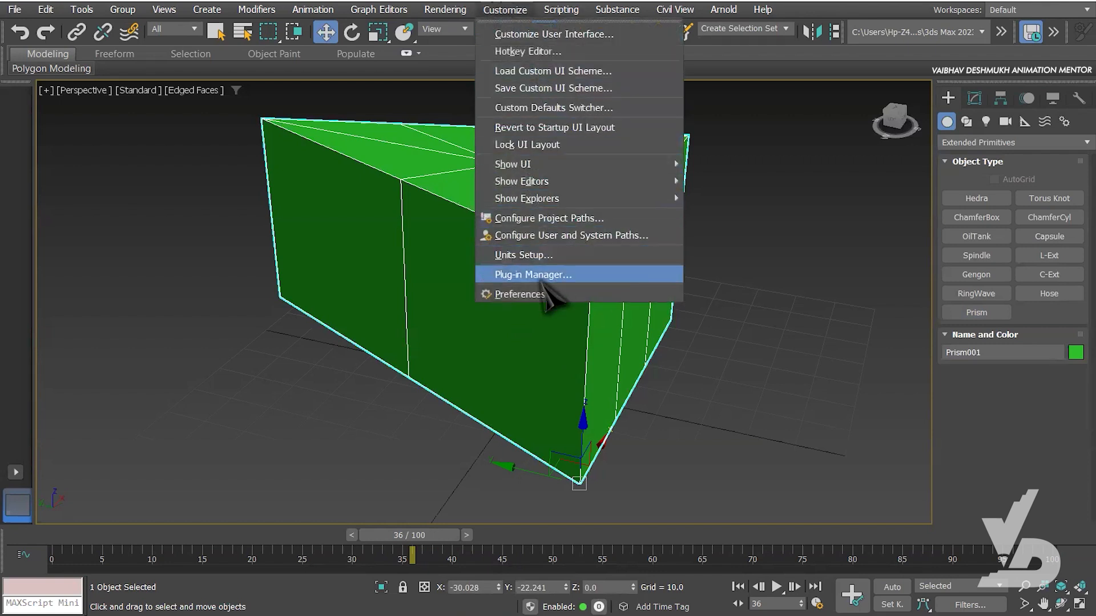
click(540, 297)
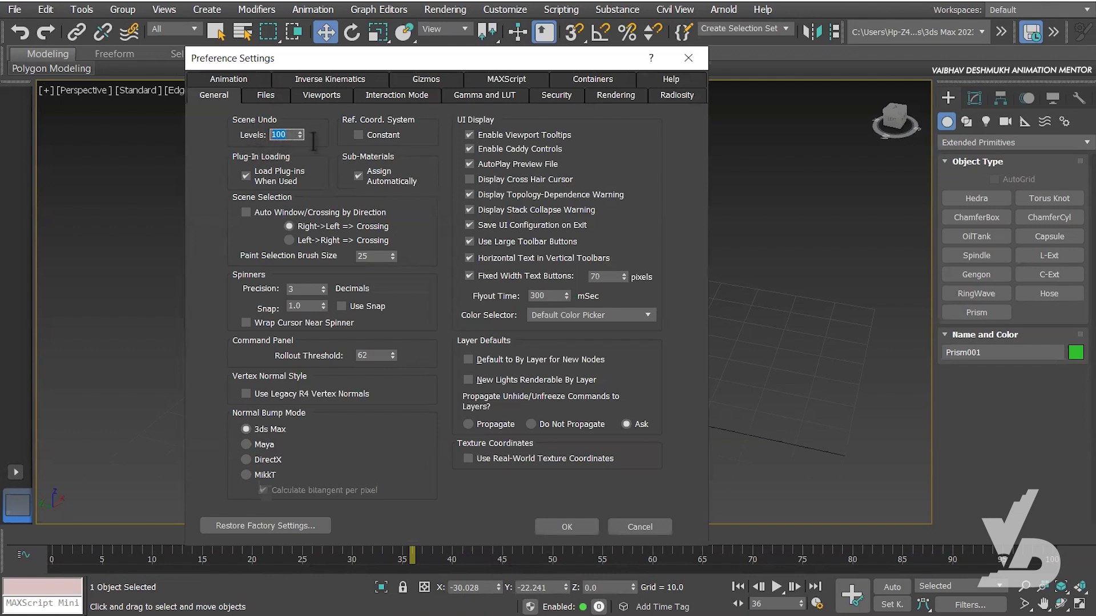
text(2000)
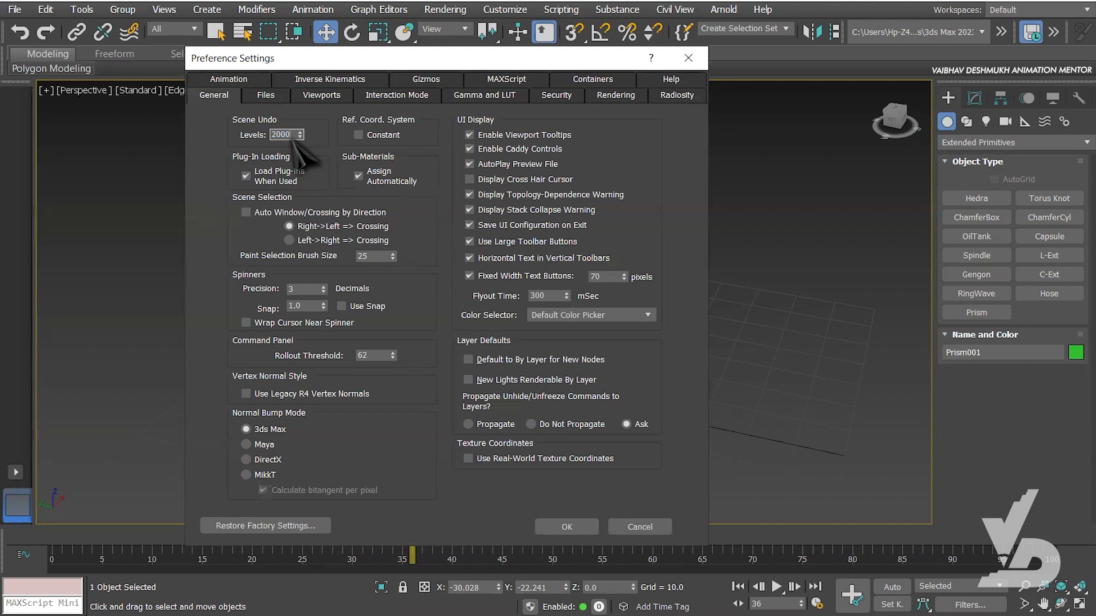
click(564, 525)
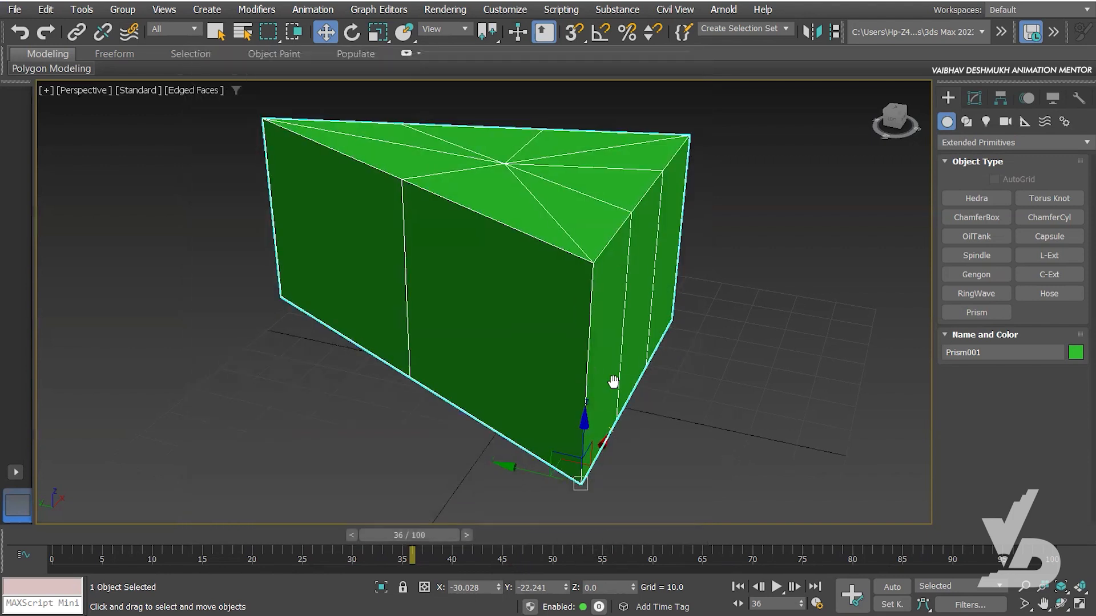
middle_drag(614, 381, 602, 394)
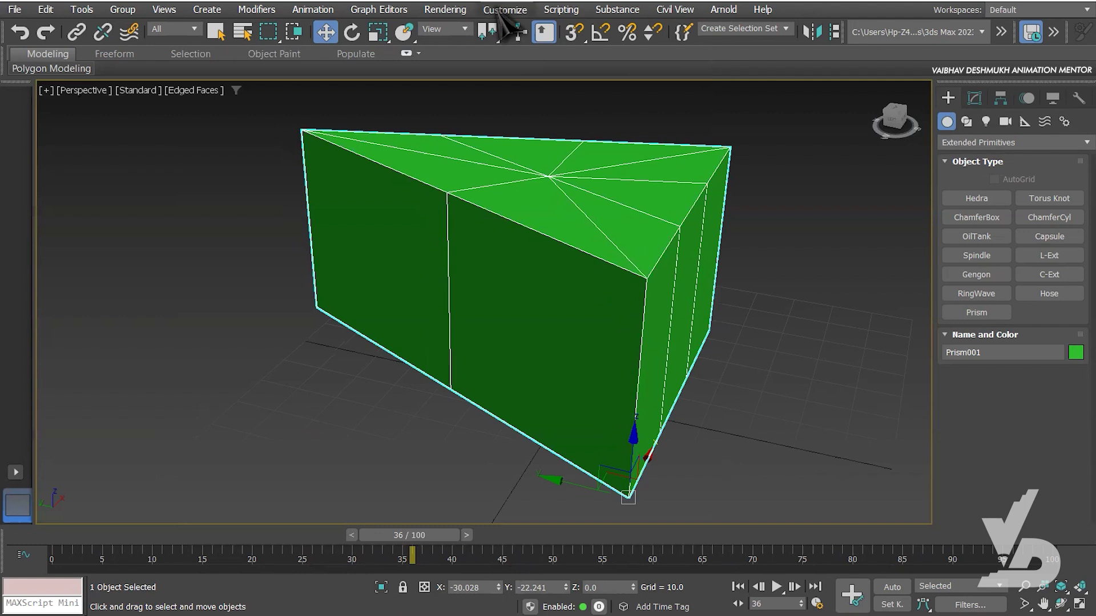
Step: Enable Autobackup in the file preferences and set its backup interval to 1 minute
click(501, 12)
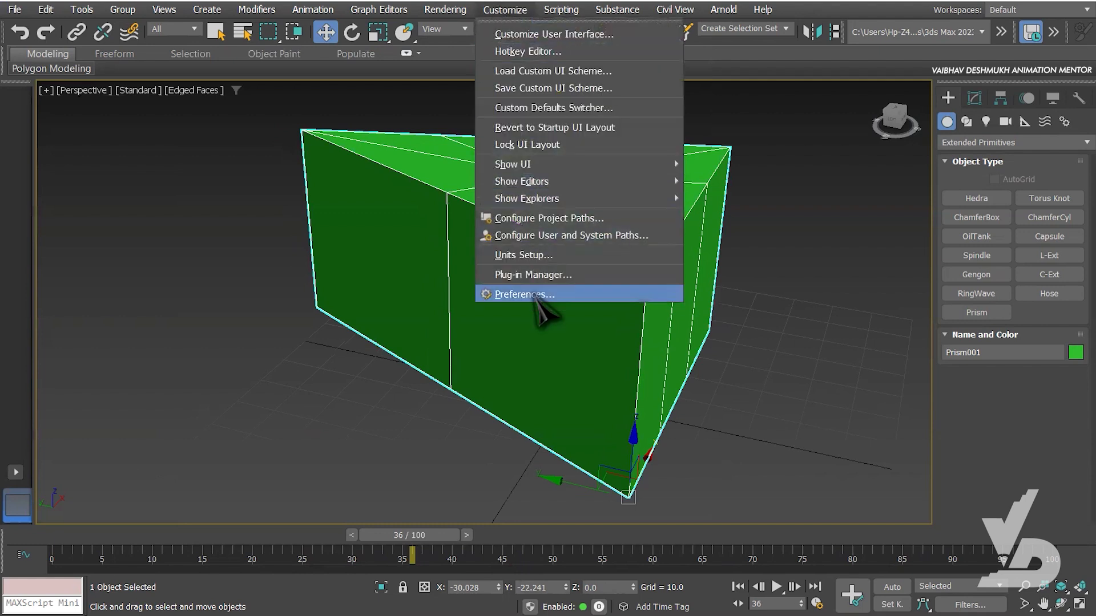
click(537, 293)
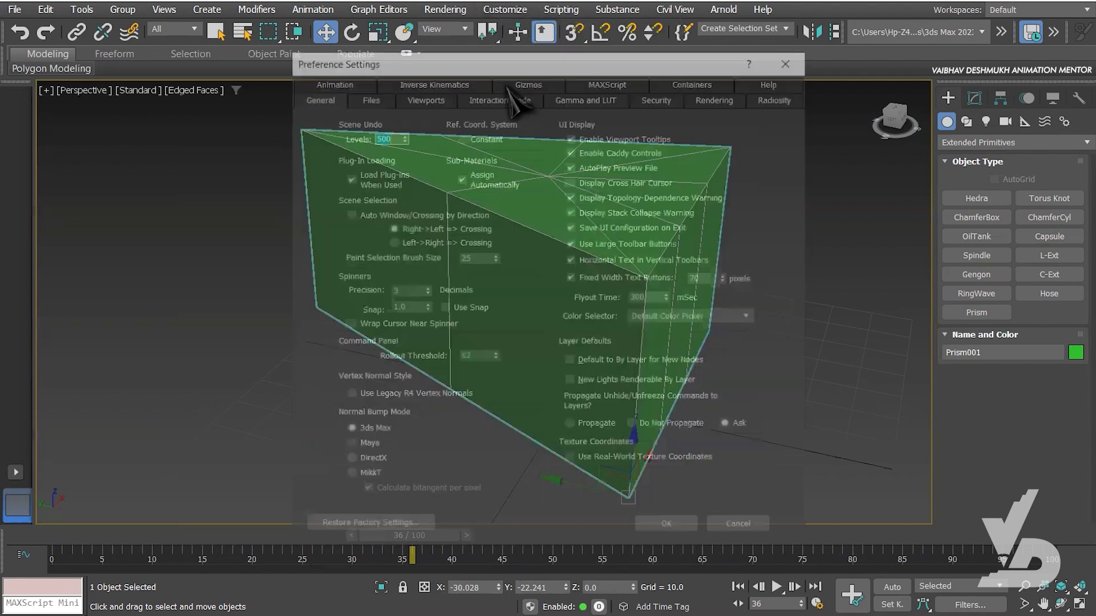
drag(487, 61, 412, 52)
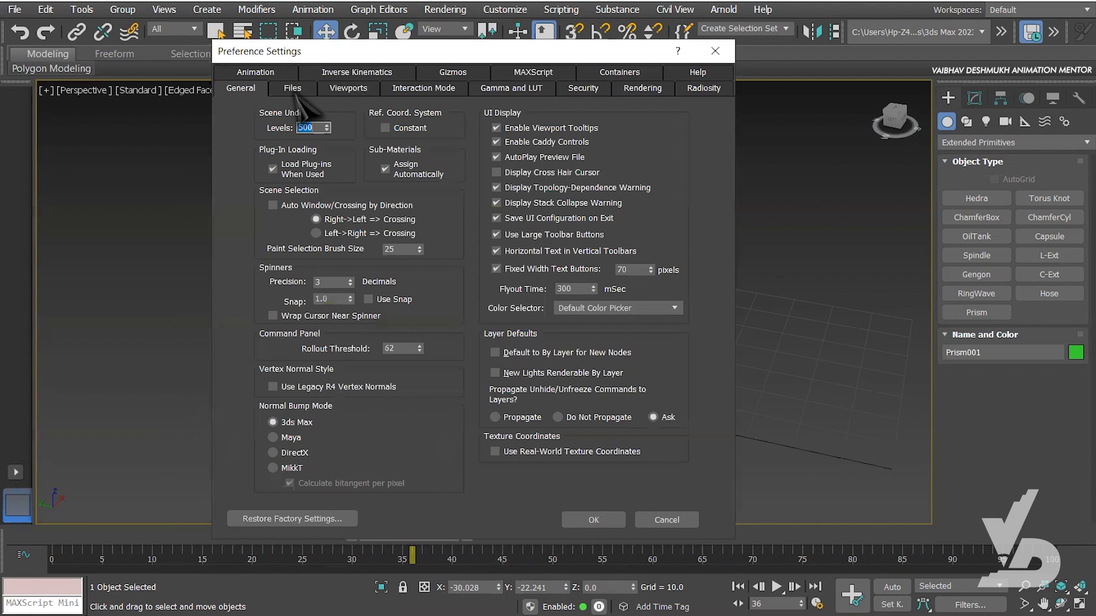
click(297, 90)
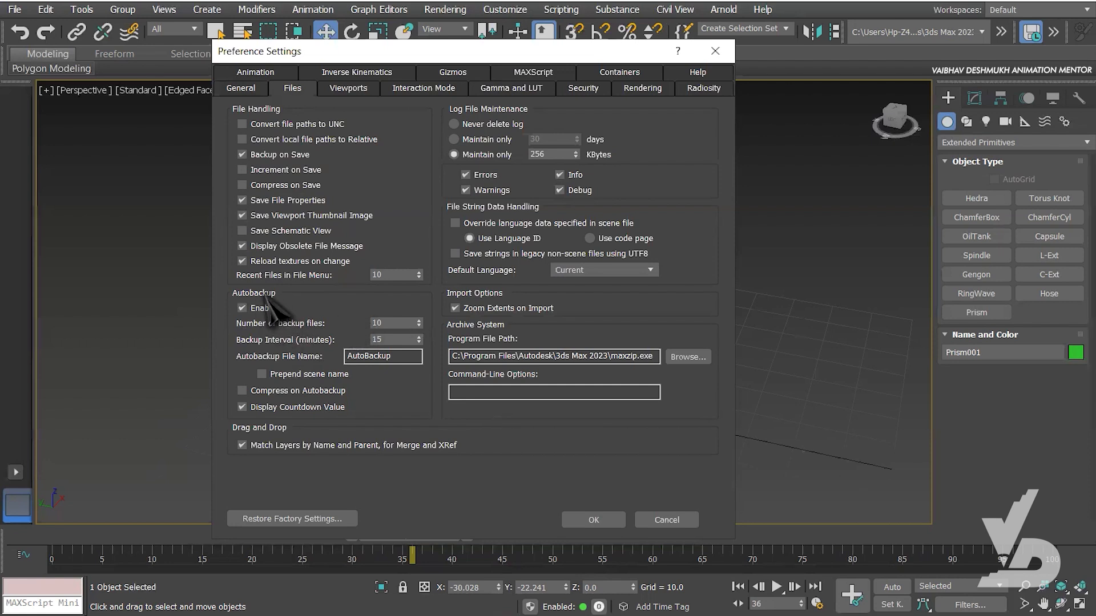
click(243, 308)
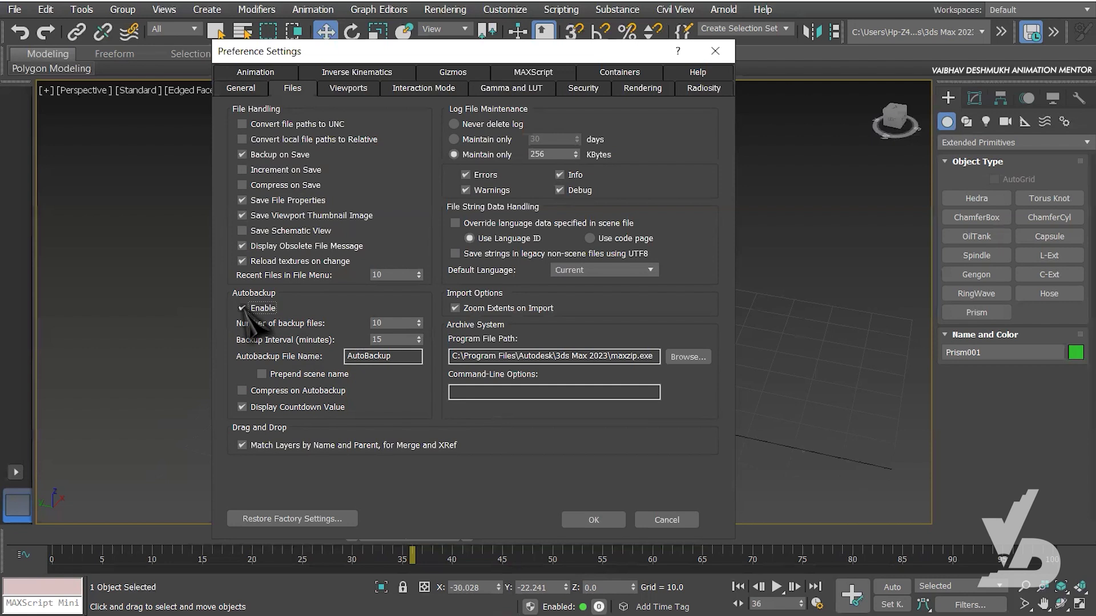
click(276, 307)
click(243, 309)
double_click(377, 323)
key(Tab)
text(1)
click(577, 519)
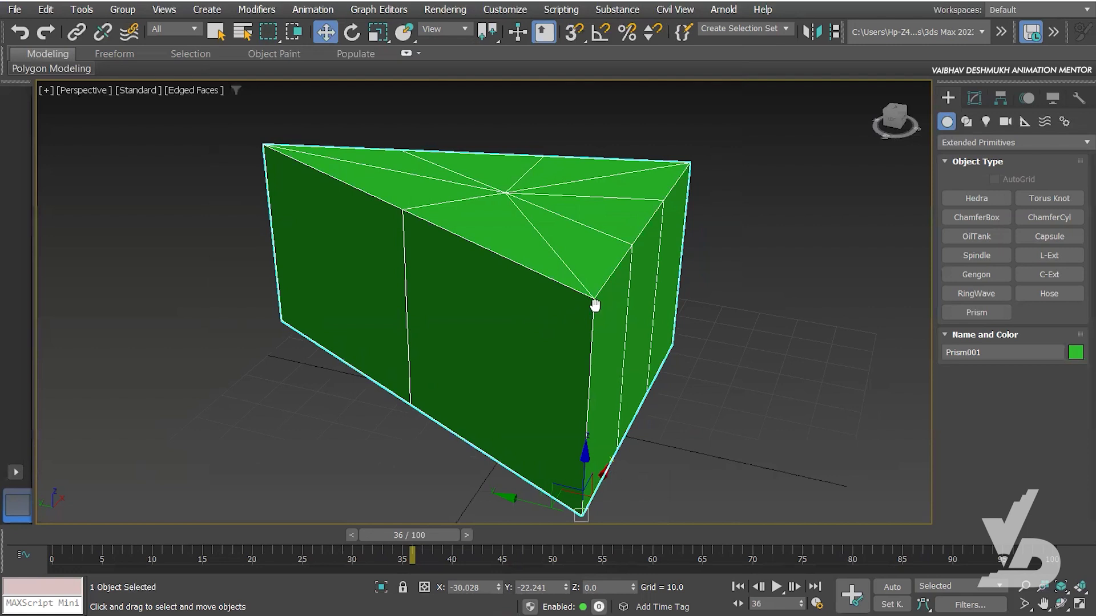
middle_drag(594, 306, 585, 314)
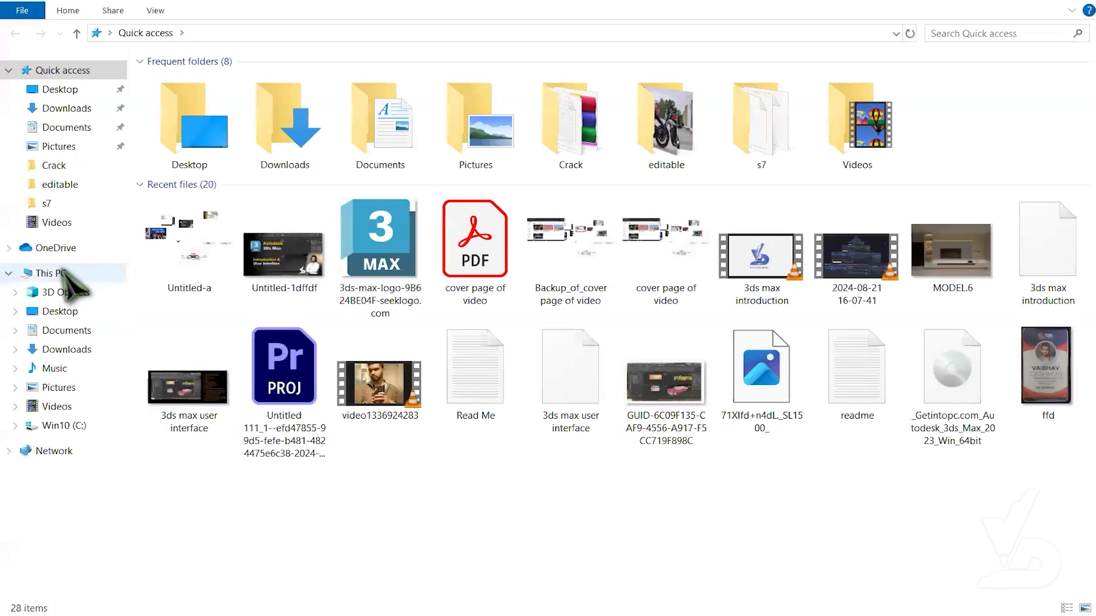
Step: Switch to File Explorer and open the autoback folder inside the 3ds Max 2023 folder in Documents
click(67, 273)
click(84, 127)
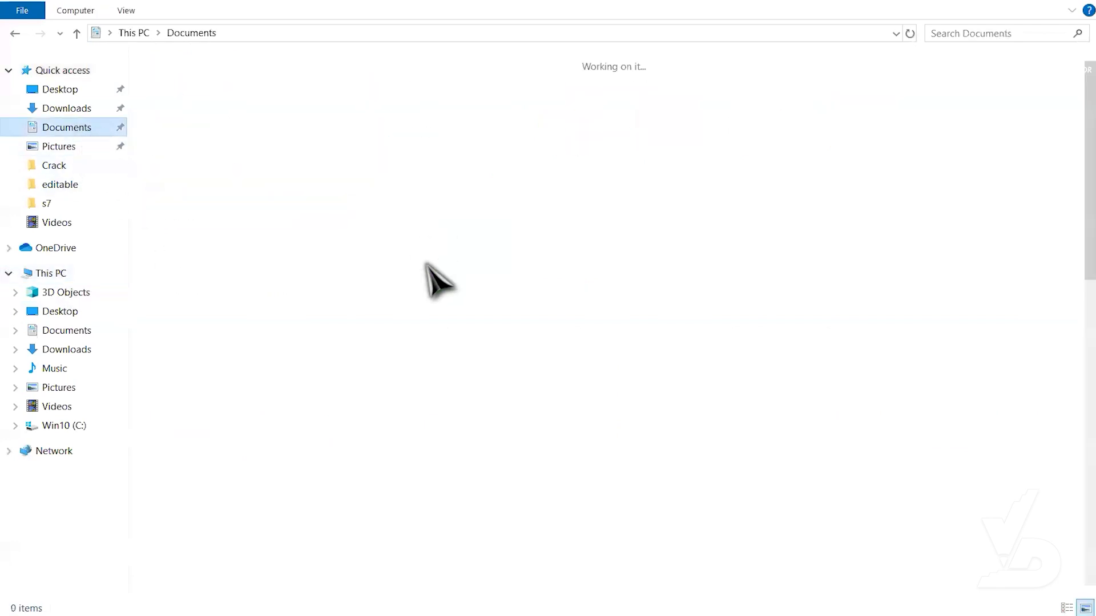
click(280, 144)
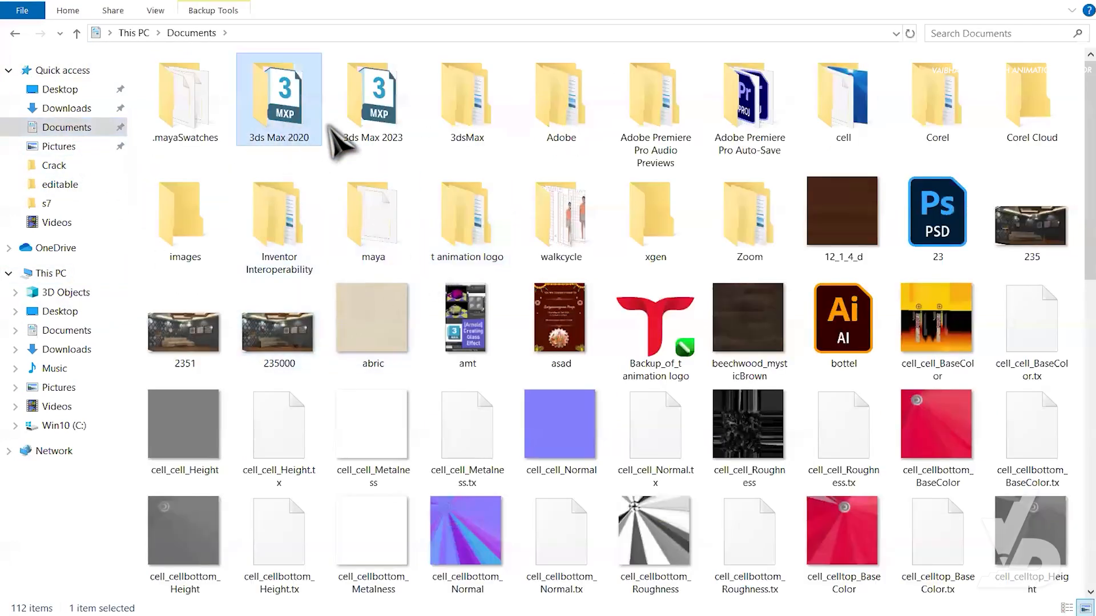
click(368, 134)
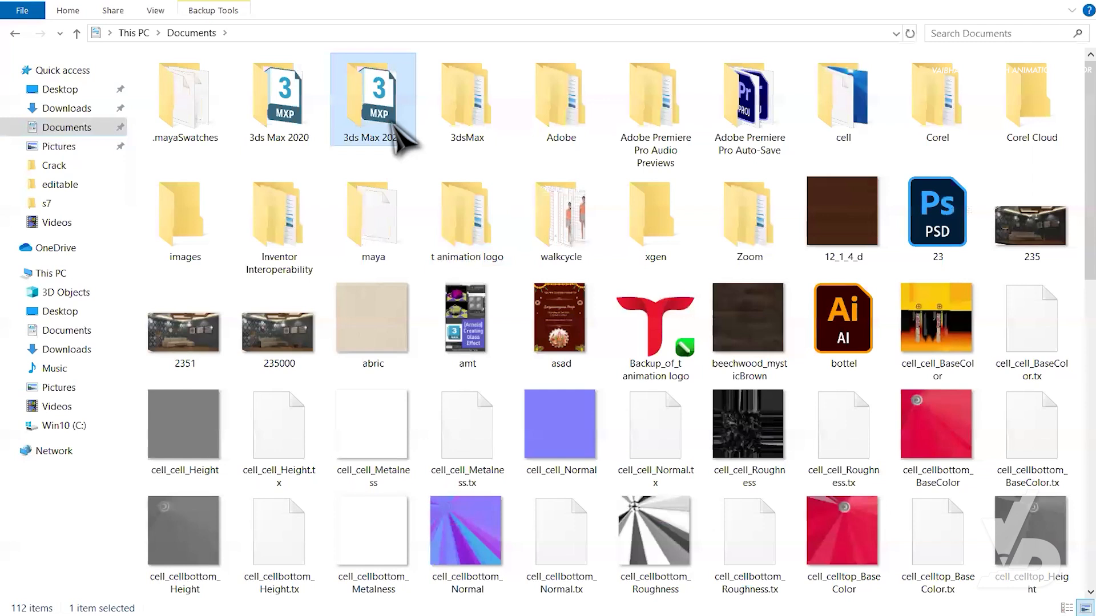
double_click(394, 133)
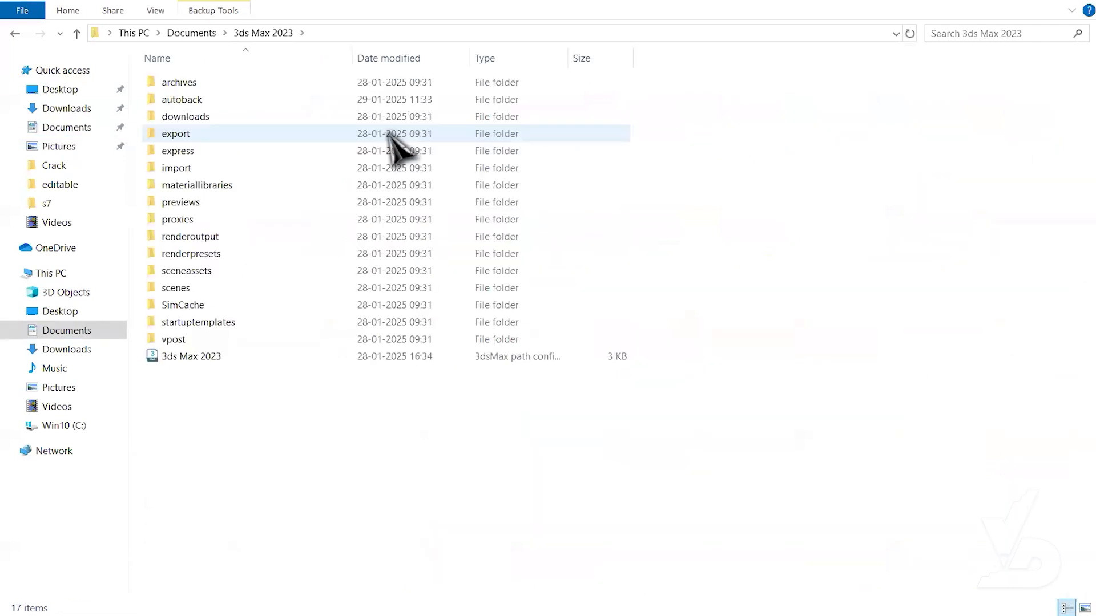
click(207, 101)
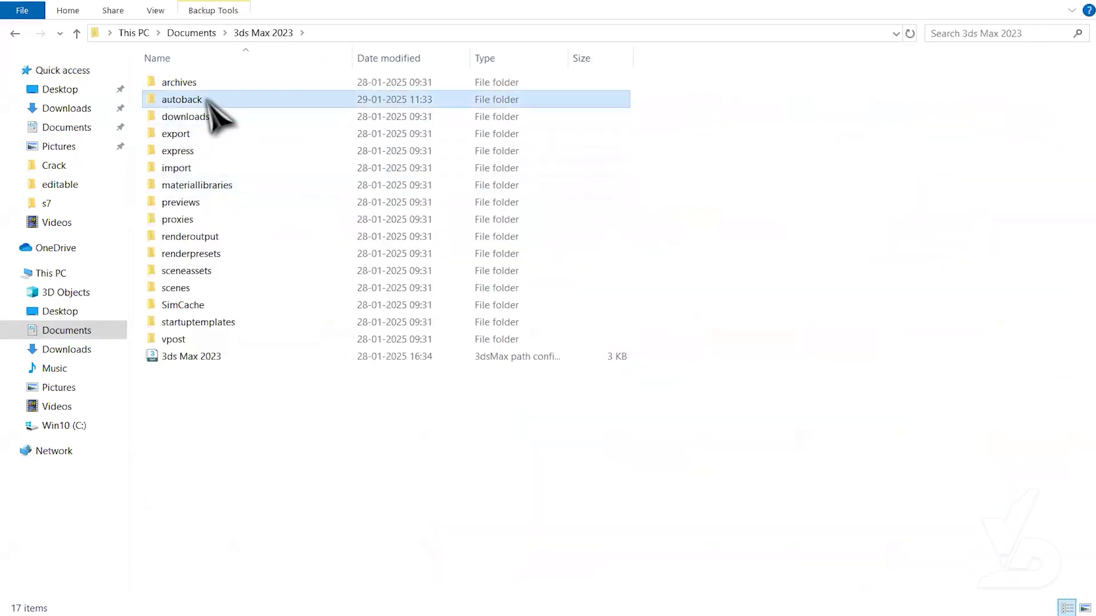
double_click(207, 101)
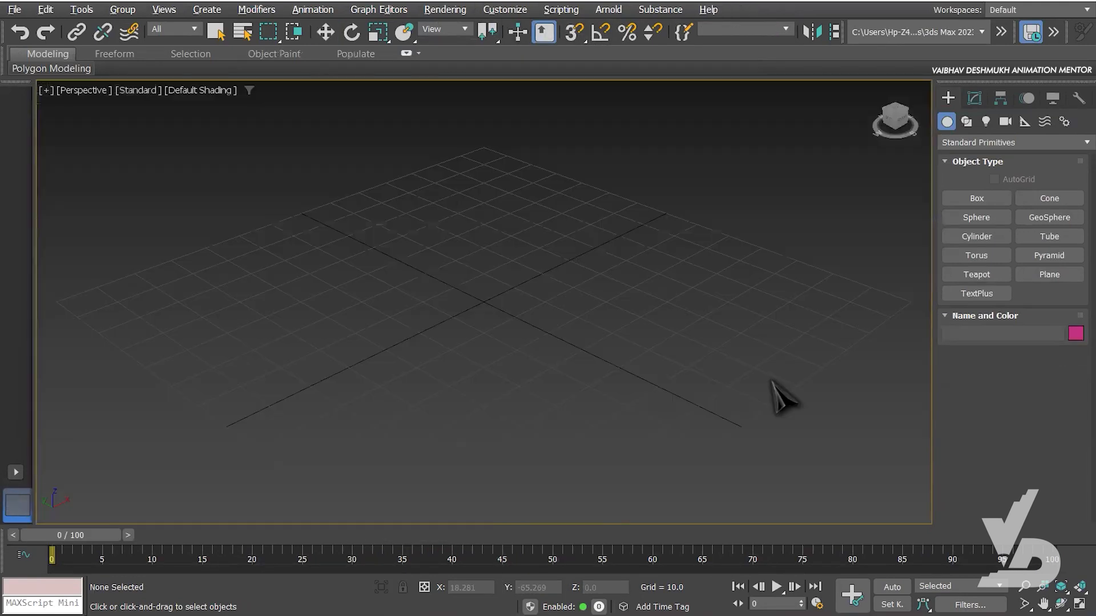
Step: Create a Teapot with a radius of about 18.4 at the center of the empty scene in 3ds Max
click(973, 277)
drag(479, 301, 580, 404)
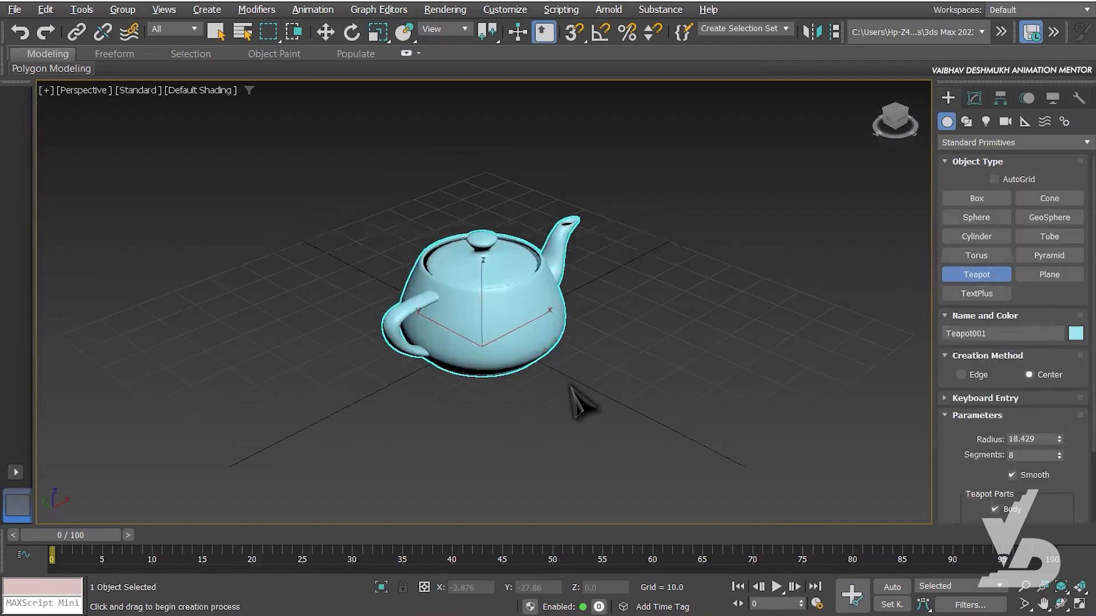
key(w)
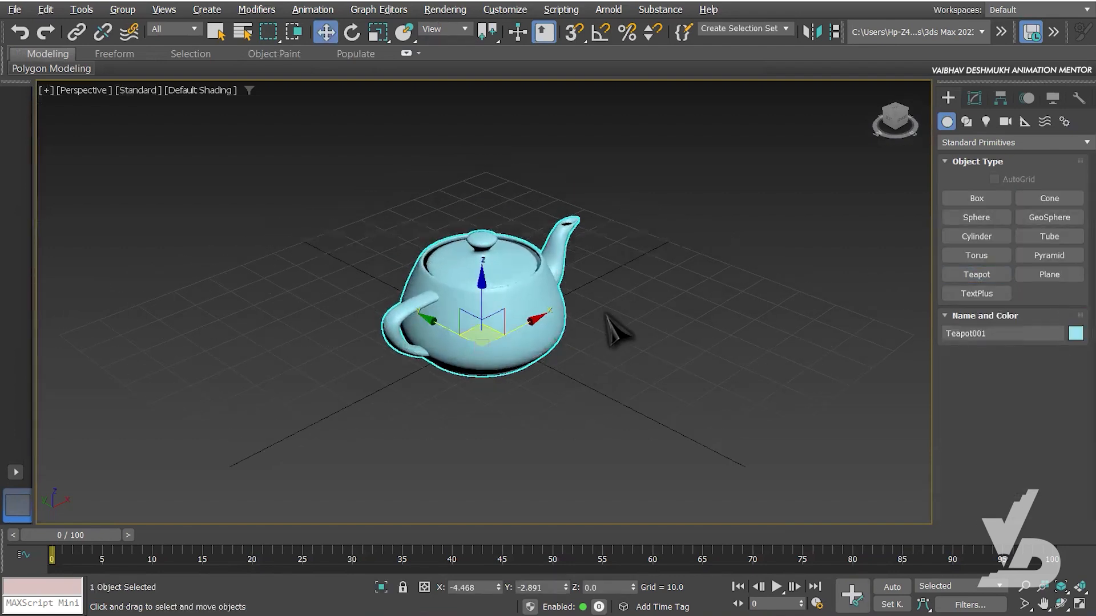
Step: Save the scene to the Desktop as "teapot" in the 3ds Max 2020 (*.max) format
key(ctrl+s)
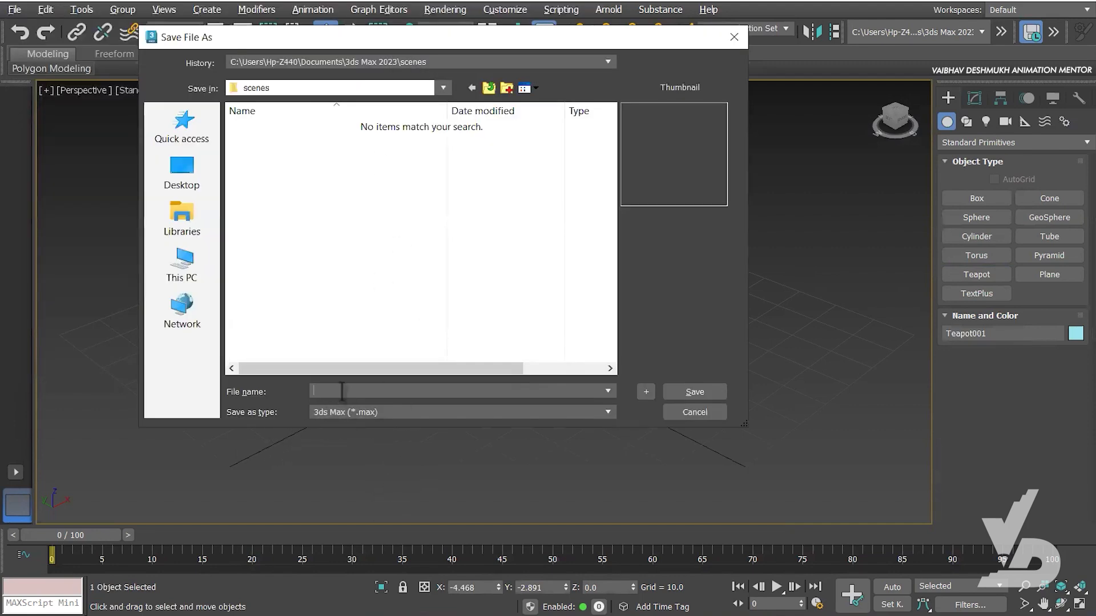
text(teapot)
click(181, 171)
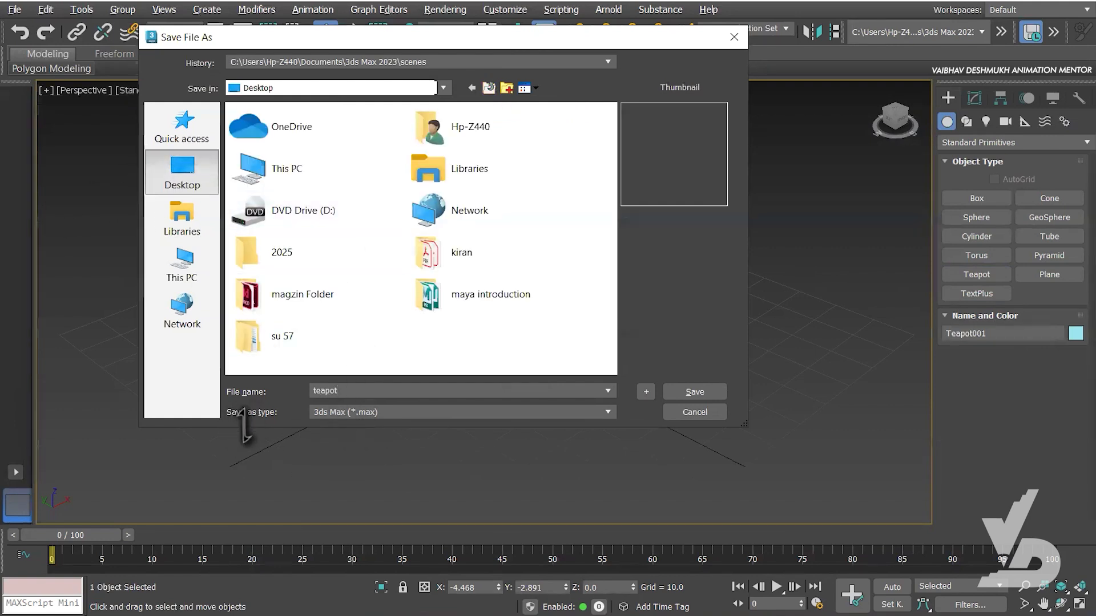
click(379, 413)
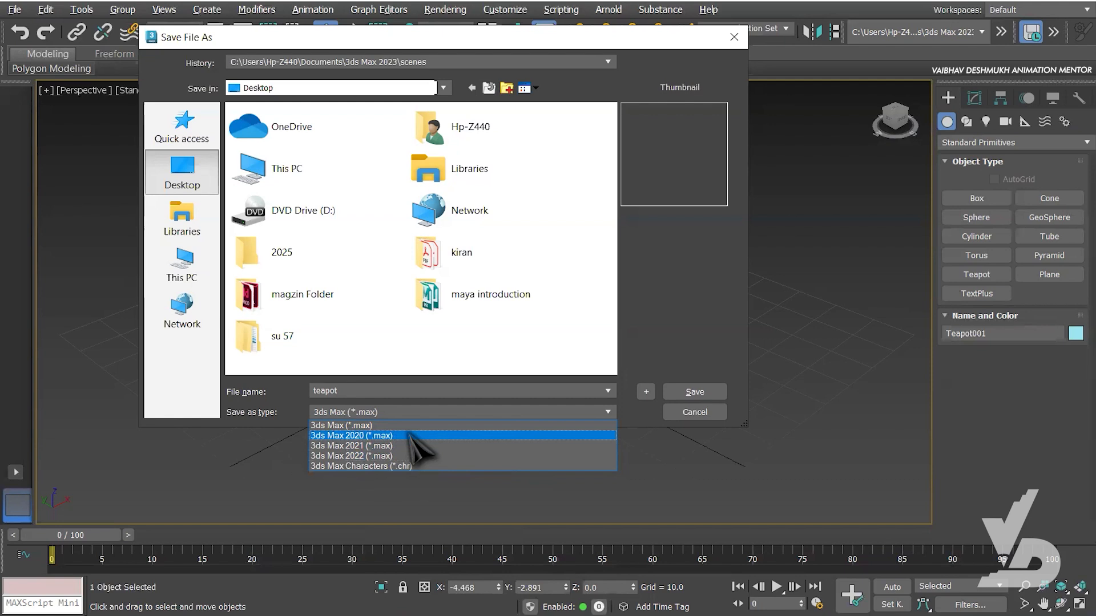
click(409, 435)
click(685, 391)
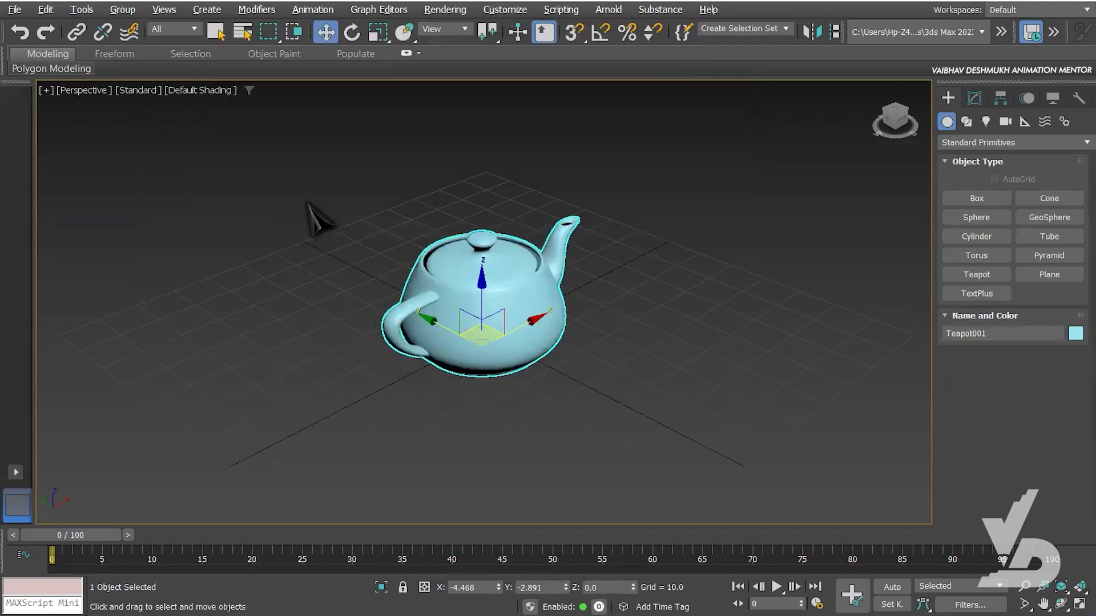